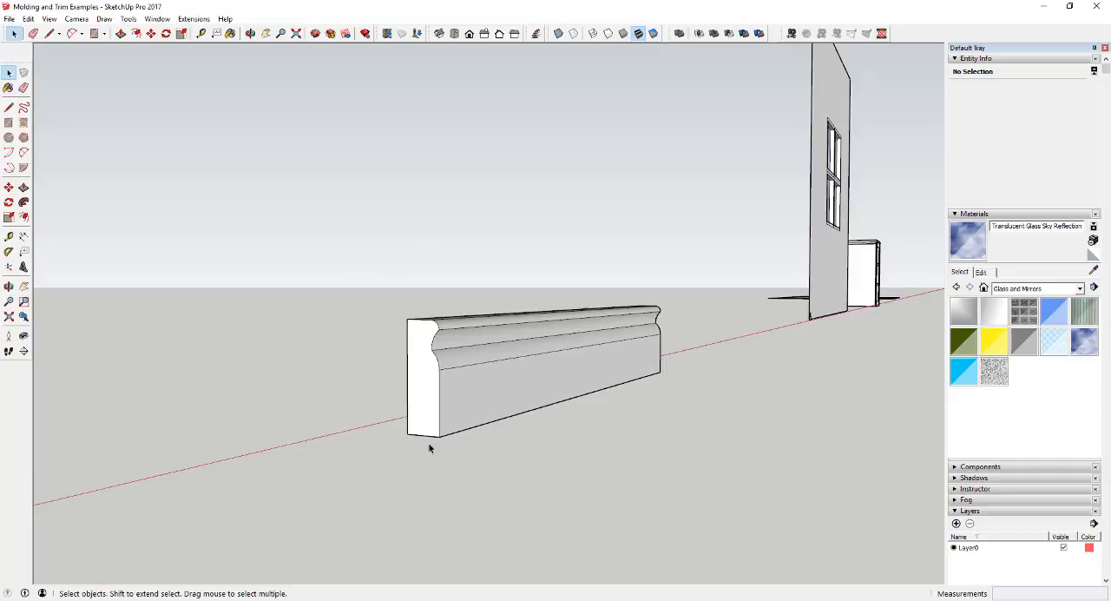
Place a section plane through the baseboard molding and view its cross-section from the end.
click(416, 409)
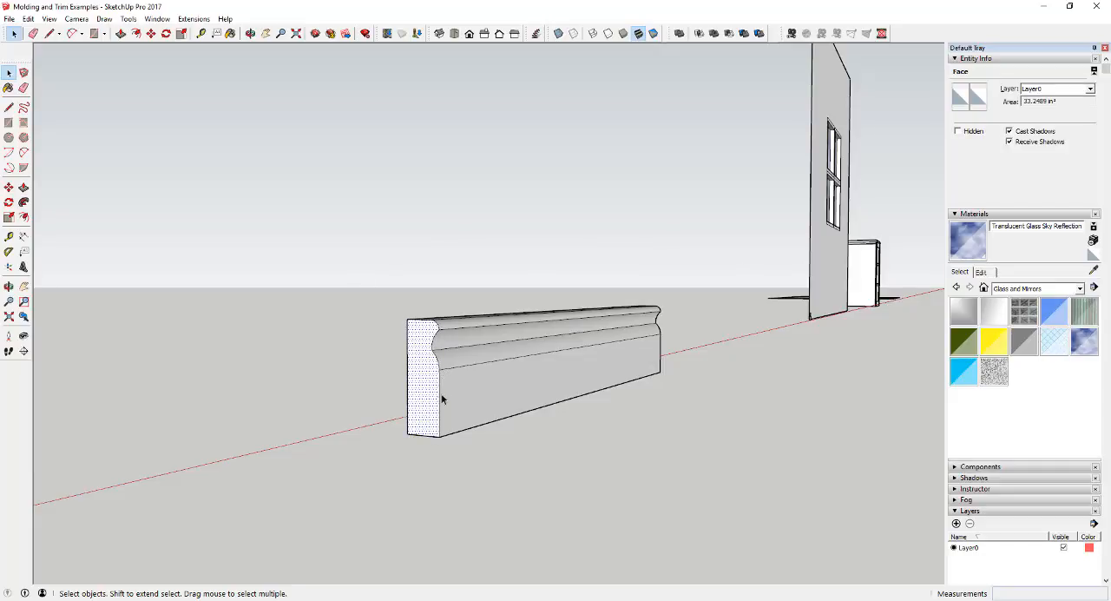
click(157, 18)
mouse_move(128, 18)
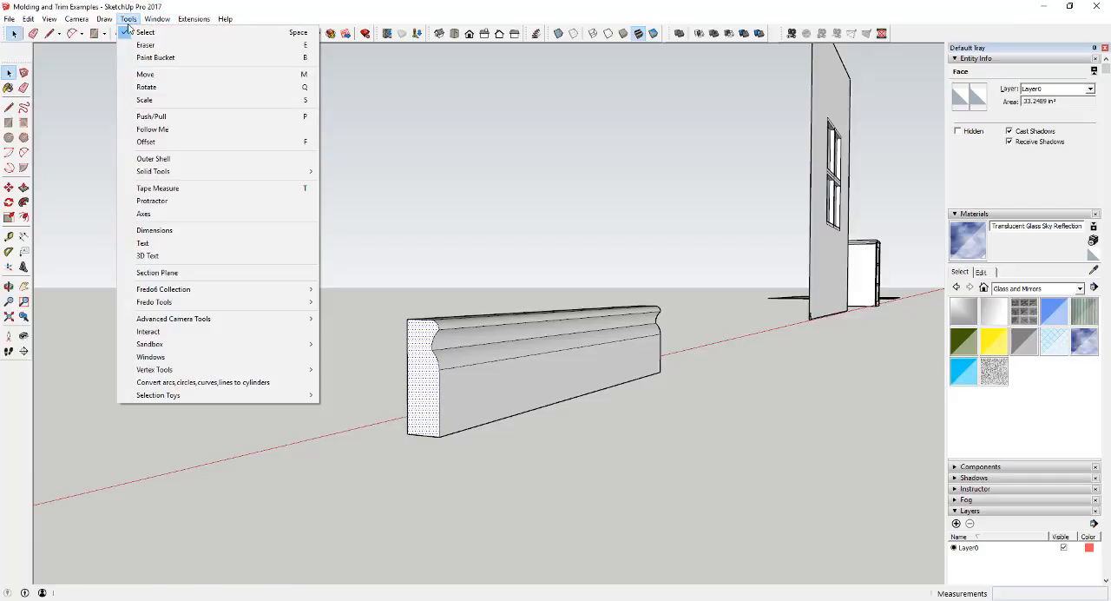
click(178, 272)
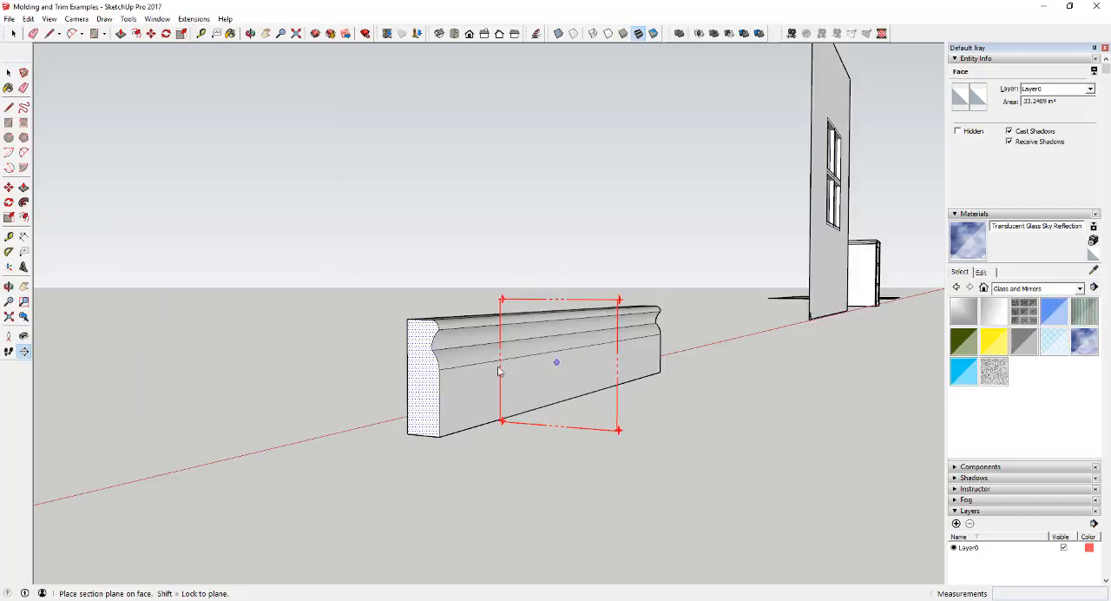
click(569, 370)
middle_drag(570, 359, 602, 298)
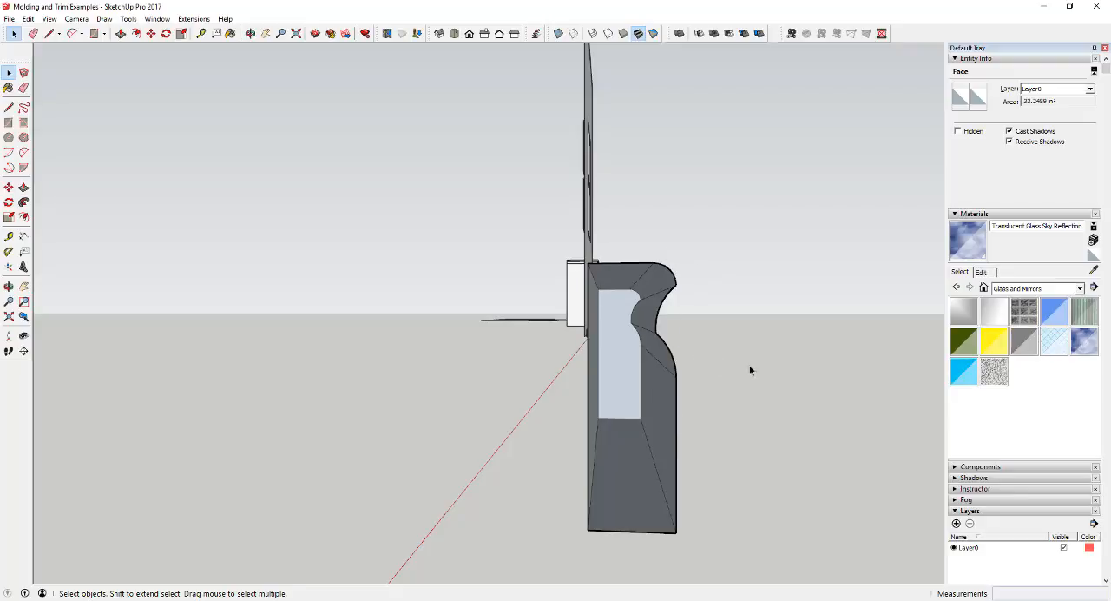
middle_drag(768, 370, 747, 364)
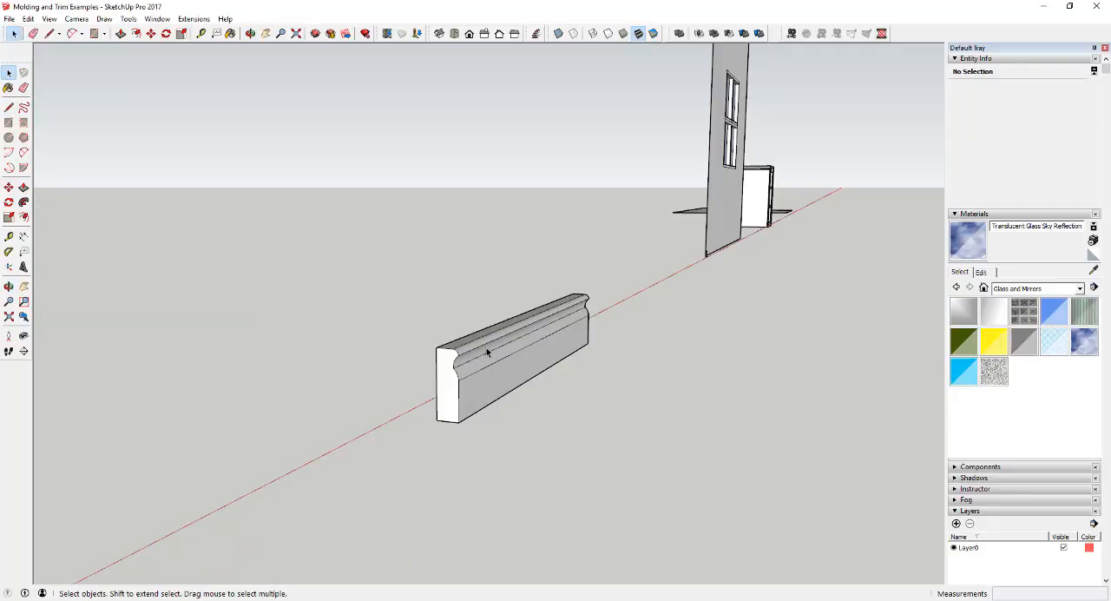
Copy the molding's white end face to a spot beside the molding as a separate profile.
click(450, 400)
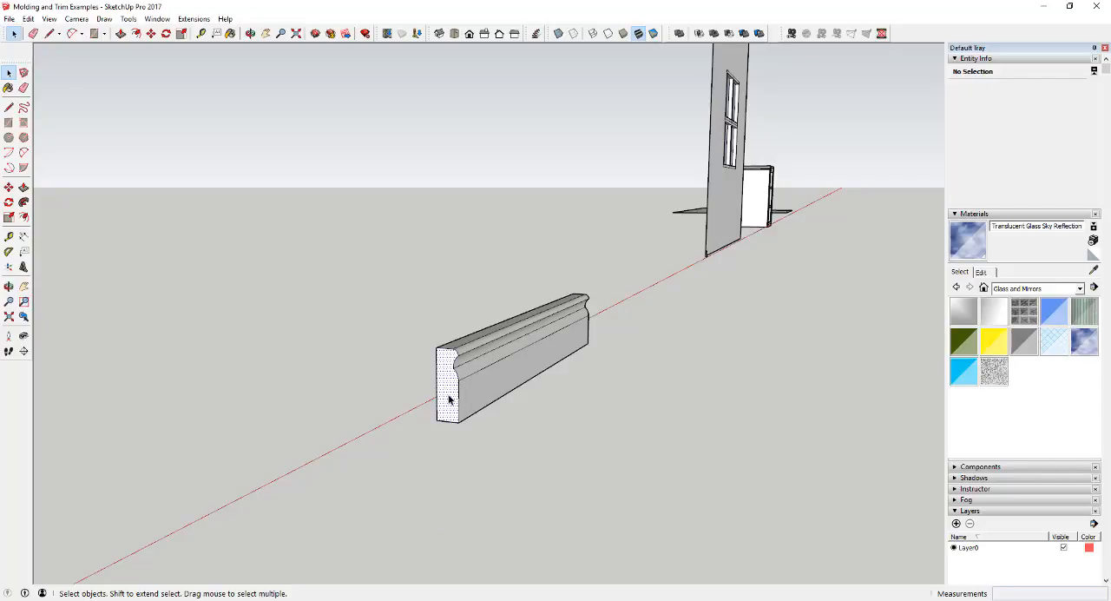
key(m)
click(449, 399)
key(ctrl)
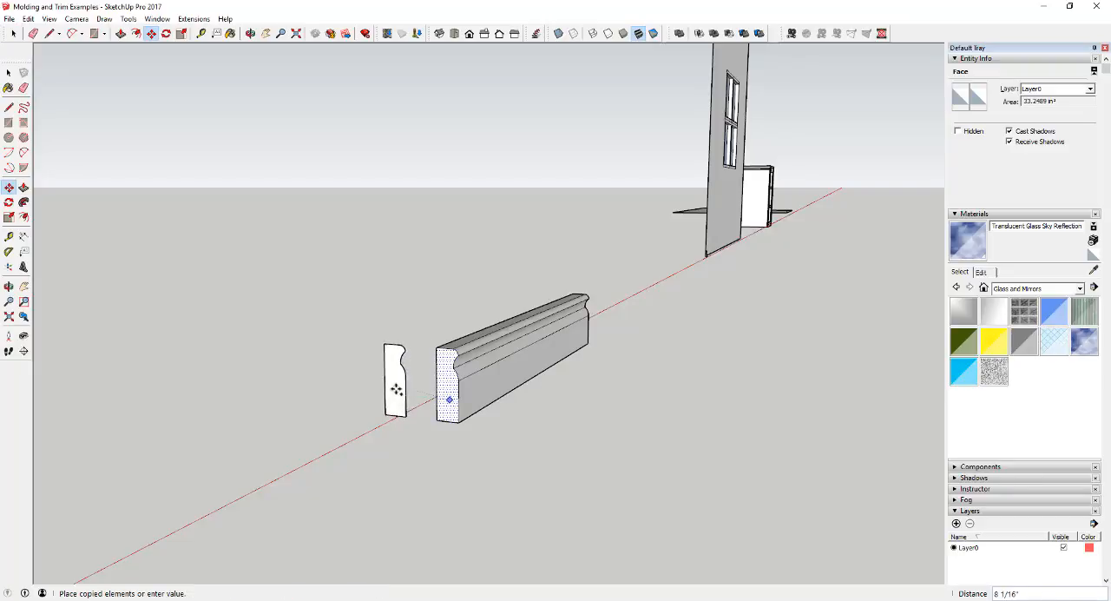
click(363, 393)
key(space)
scroll(370, 373, up, 5)
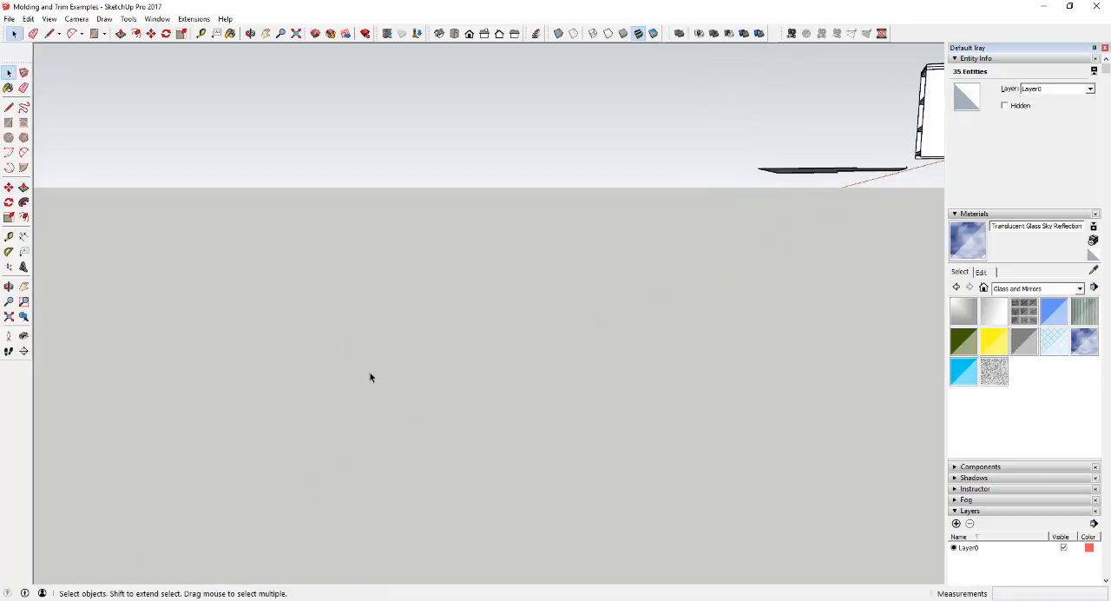
scroll(424, 355, down, 10)
scroll(431, 368, up, 6)
scroll(431, 368, up, 4)
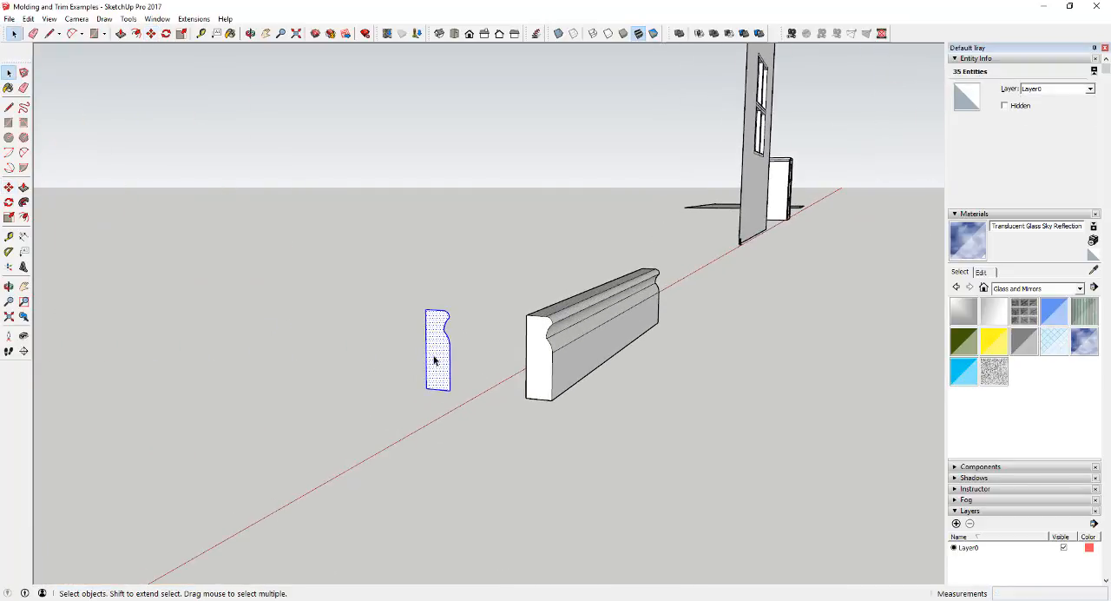
mouse_move(449, 357)
middle_down()
mouse_move(458, 365)
mouse_move(458, 354)
middle_up()
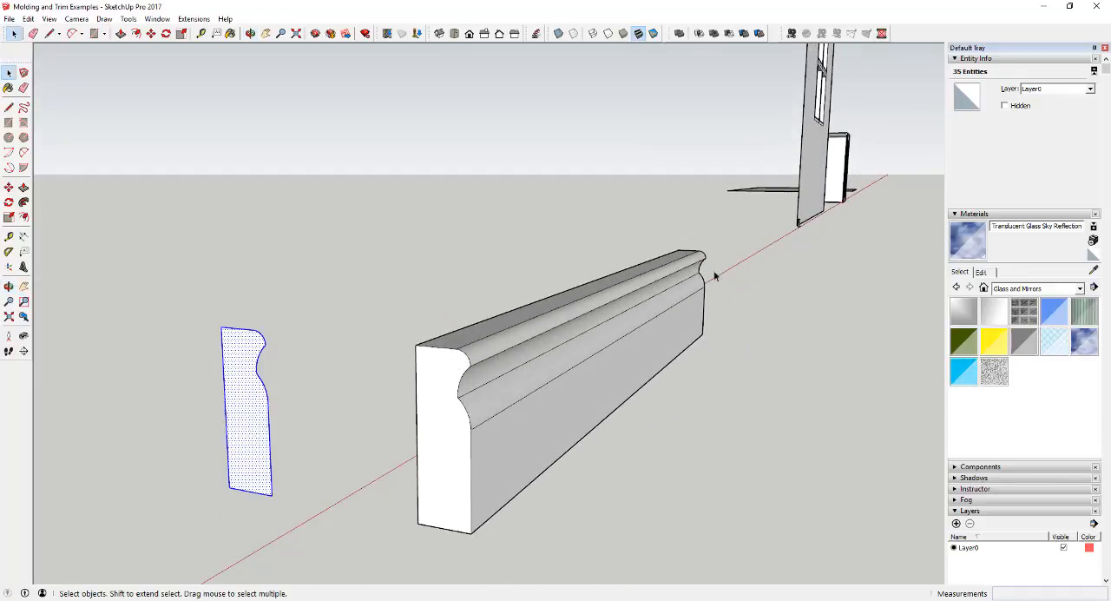
Extrude the copied profile with Push/Pull by about 5' into a second molding parallel to the original.
key(p)
click(246, 408)
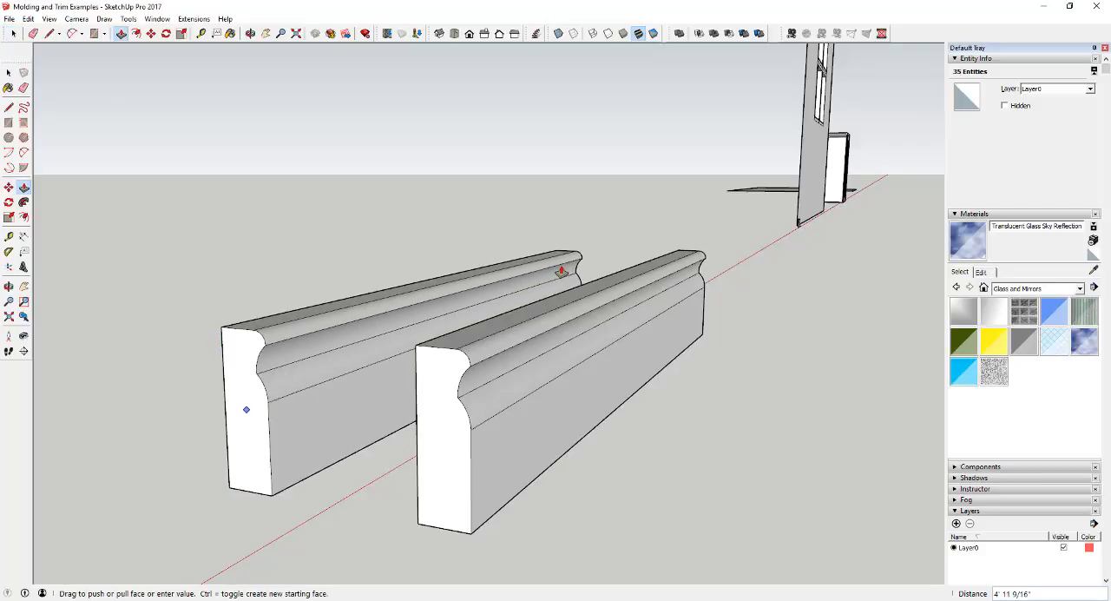
click(566, 268)
scroll(426, 344, down, 3)
key(space)
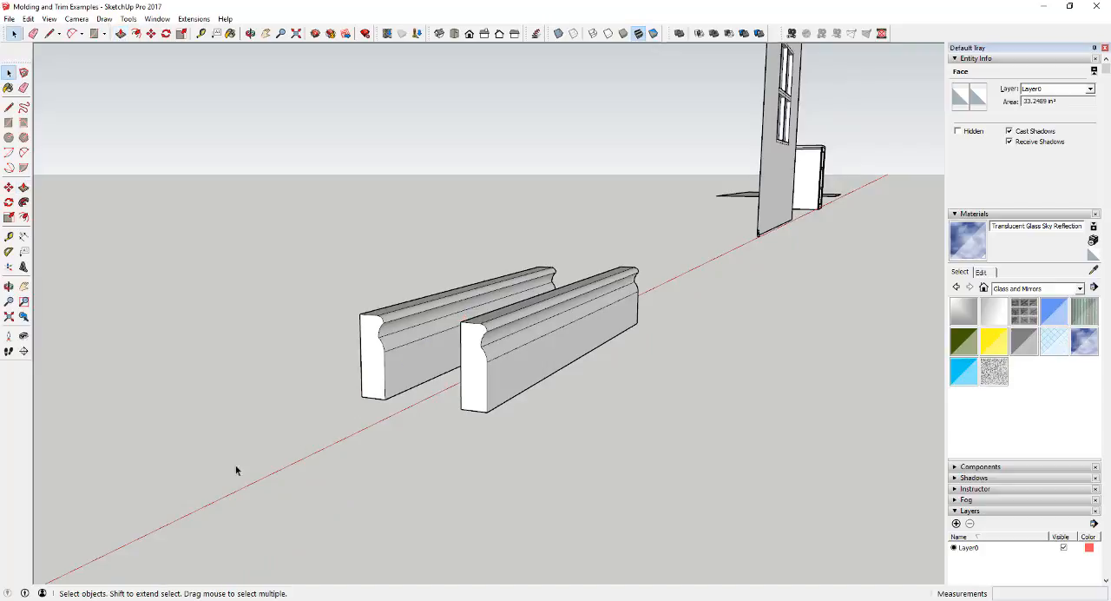
Draw a rectangle on the ground in front of the moldings and pull it up about 1' 4" into a box.
key(r)
click(206, 476)
click(317, 444)
key(p)
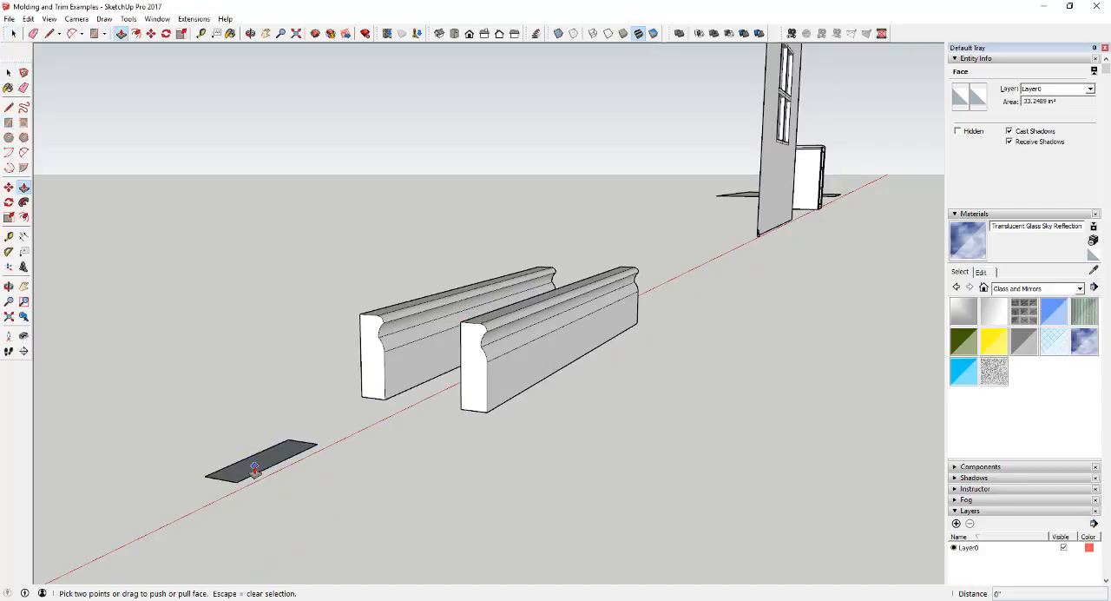
click(254, 468)
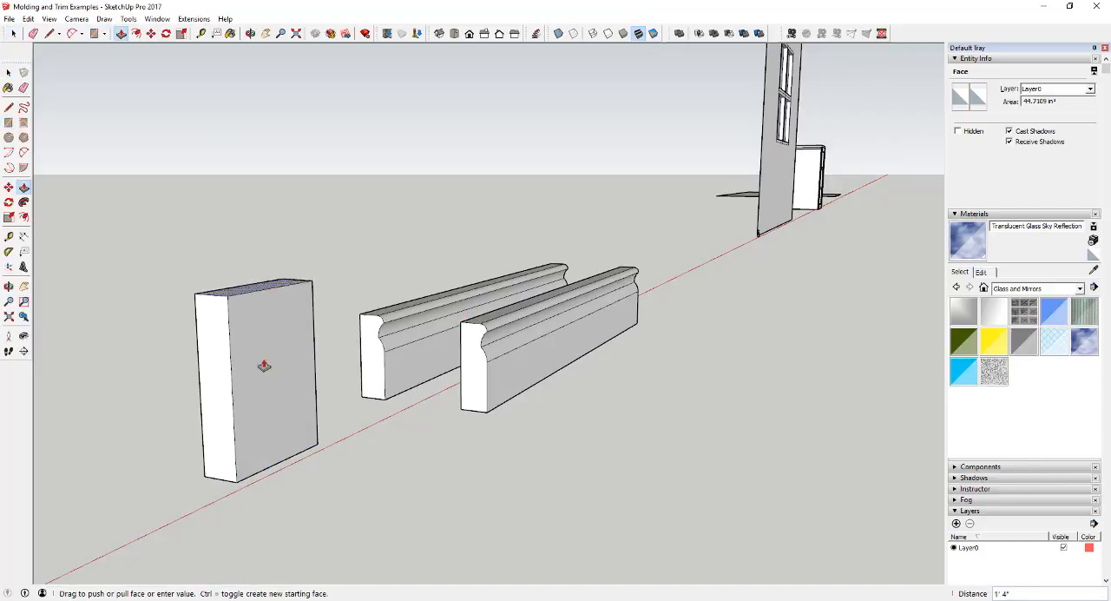
click(246, 283)
key(space)
Undo the box, its base rectangle and the extrusion of the copied profile.
key(ctrl+z)
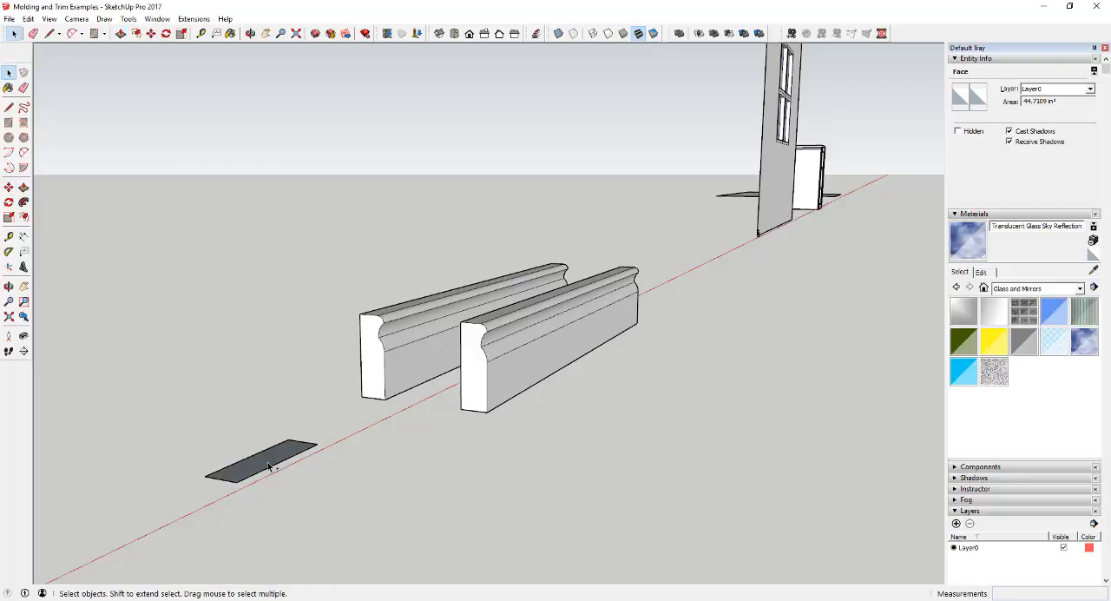
key(ctrl+z)
key(ctrl+z)
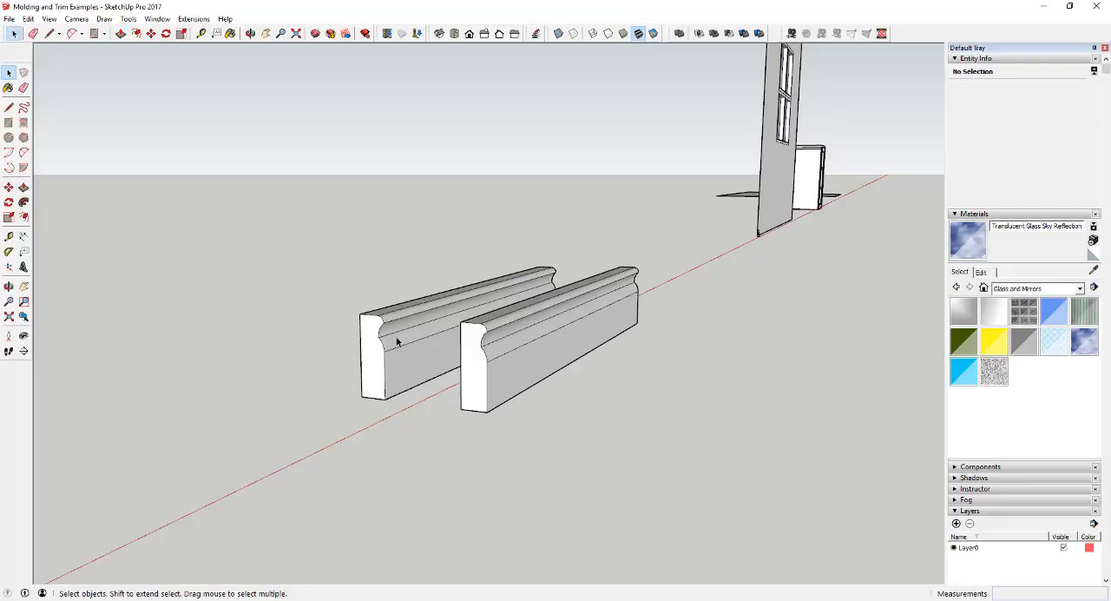
scroll(401, 345, down, 2)
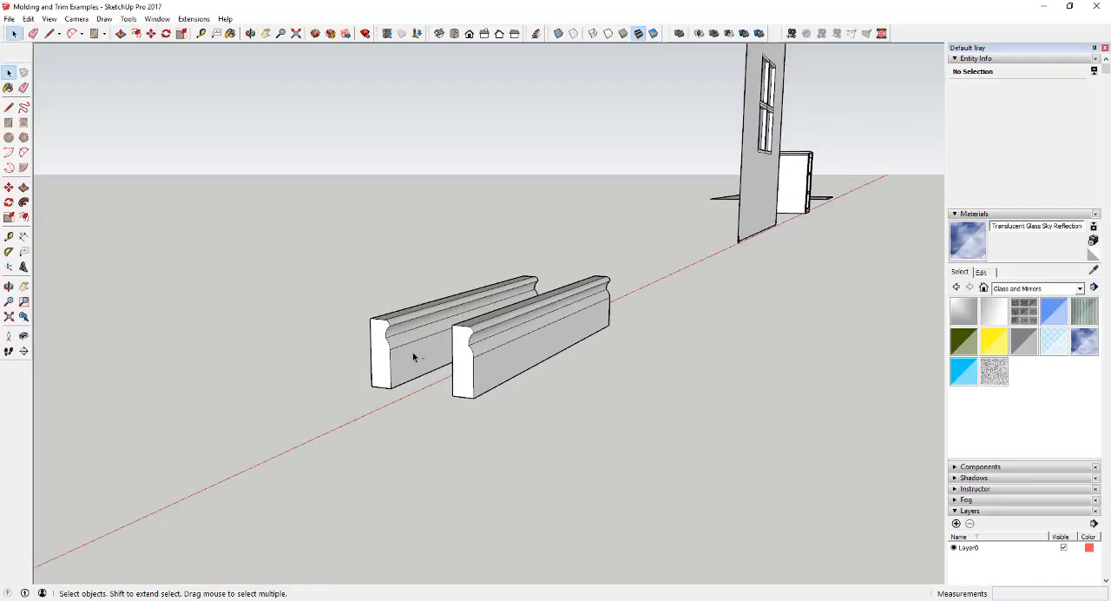
key(ctrl+z)
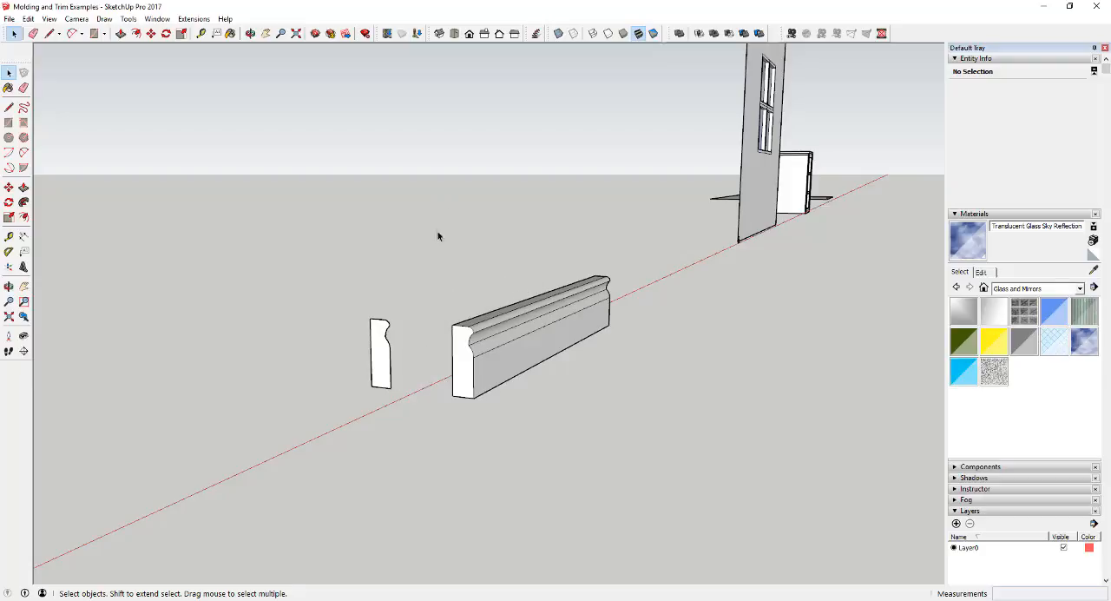
Delete the original molding solid, keeping only the copied profile face.
drag(438, 236, 665, 449)
key(Delete)
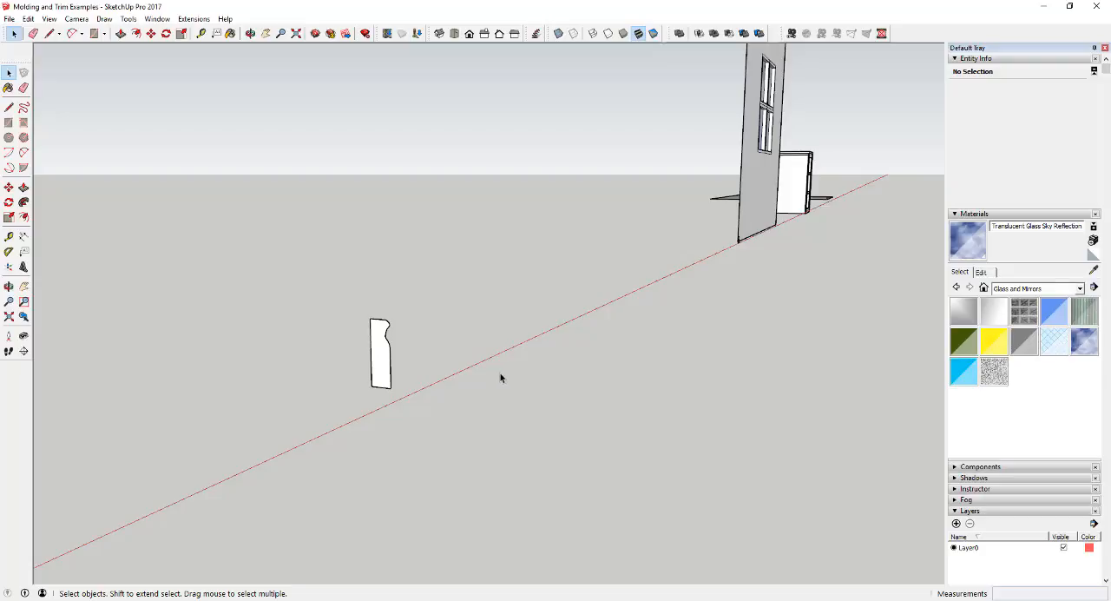
middle_drag(498, 378, 461, 372)
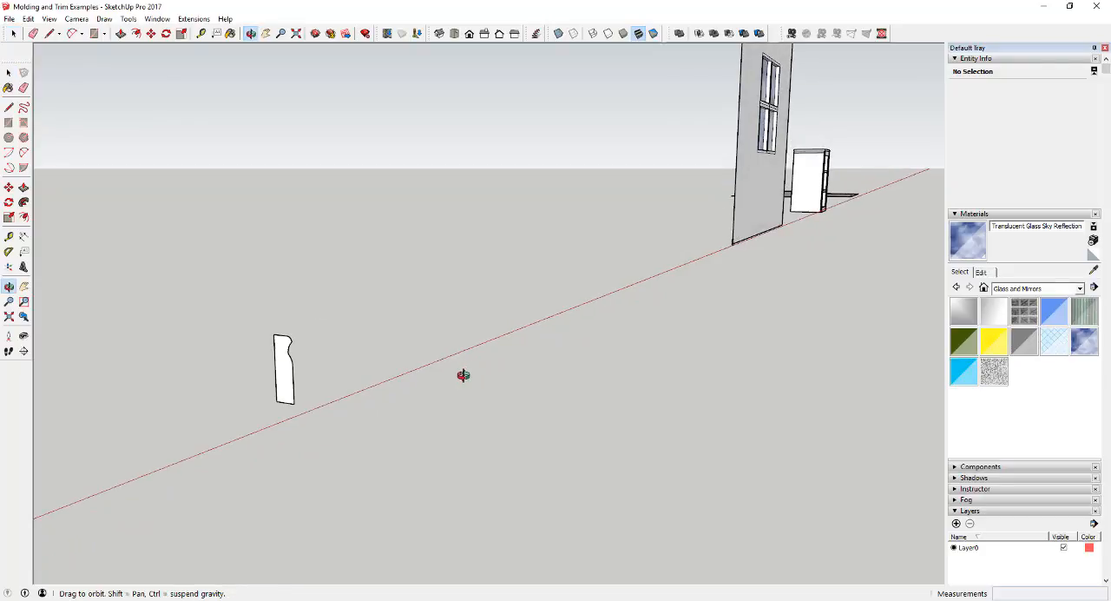
scroll(295, 376, up, 3)
Draw a straight path line about 5' long from the profile's lower back corner, parallel to the red axis.
click(226, 367)
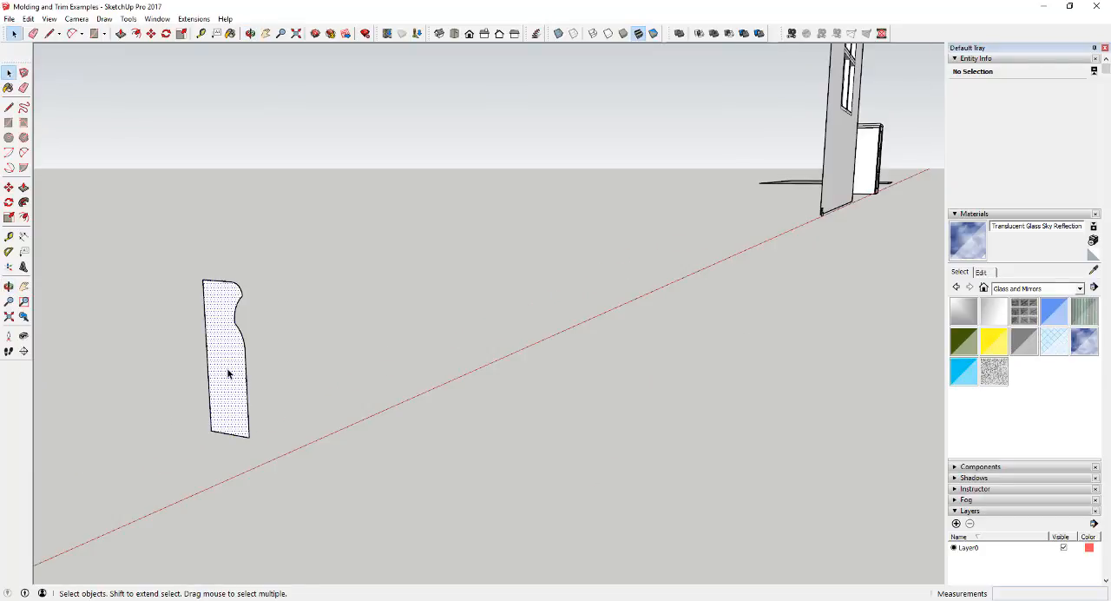
key(p)
key(l)
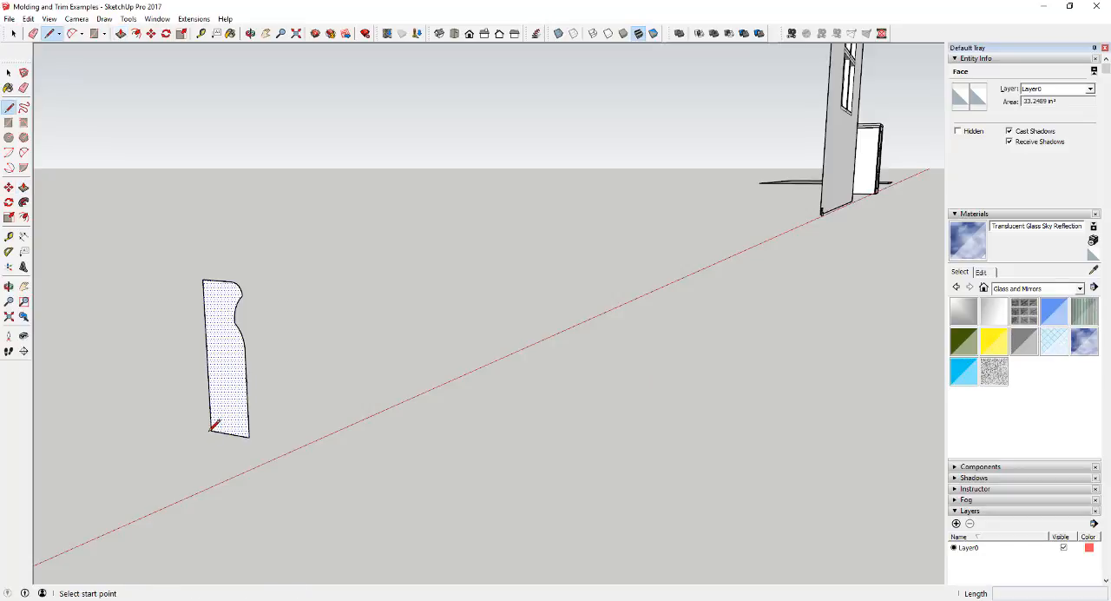
click(211, 430)
key(space)
key(l)
click(211, 430)
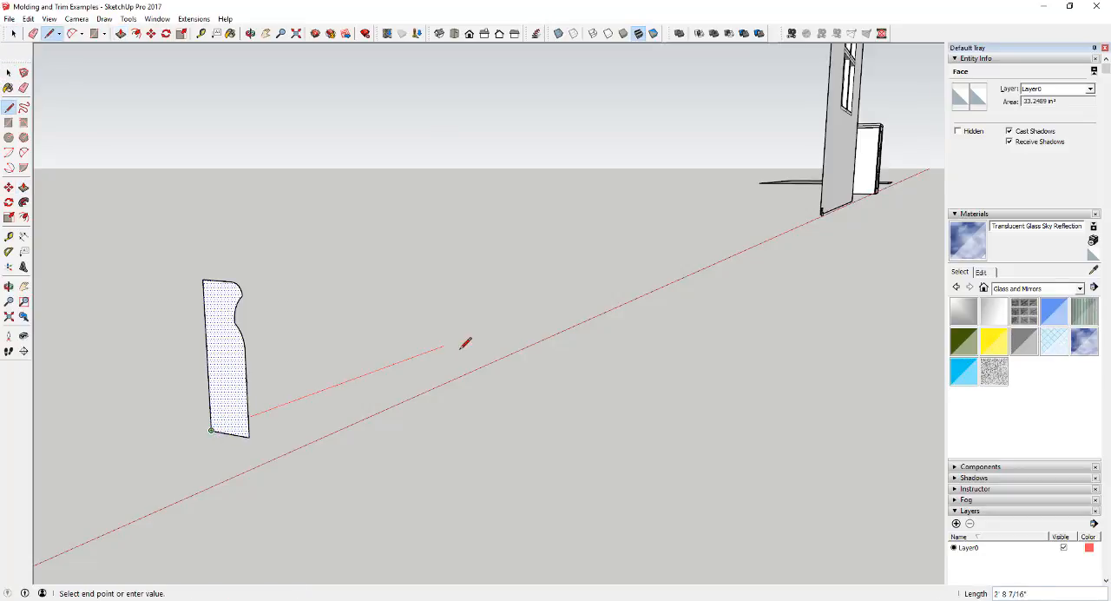
click(551, 306)
key(space)
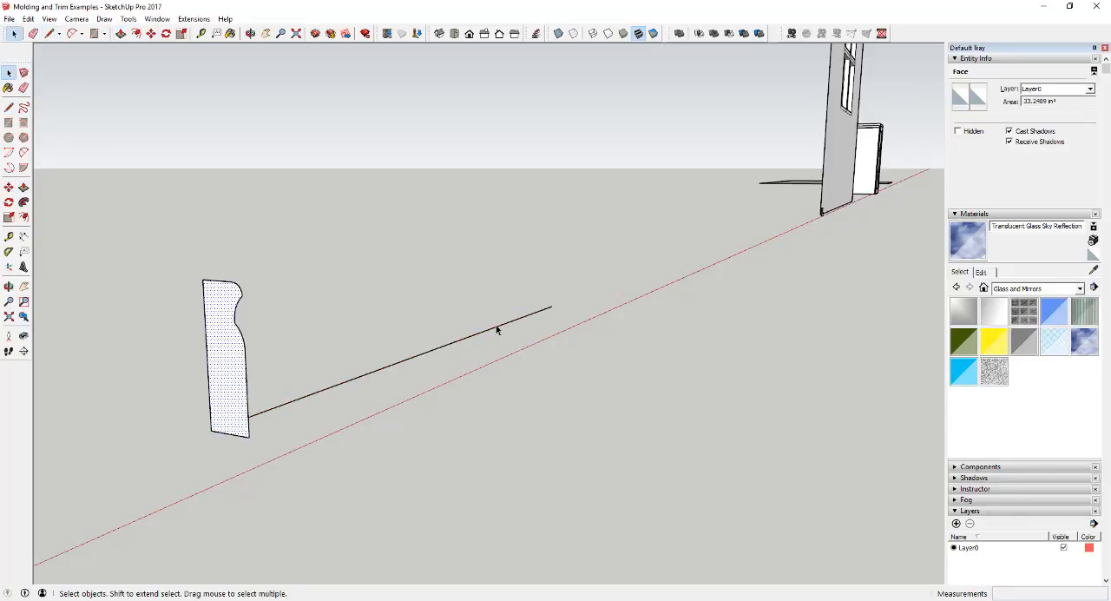
Sweep the profile along the straight path line with Follow Me, and undo the sweep.
click(496, 327)
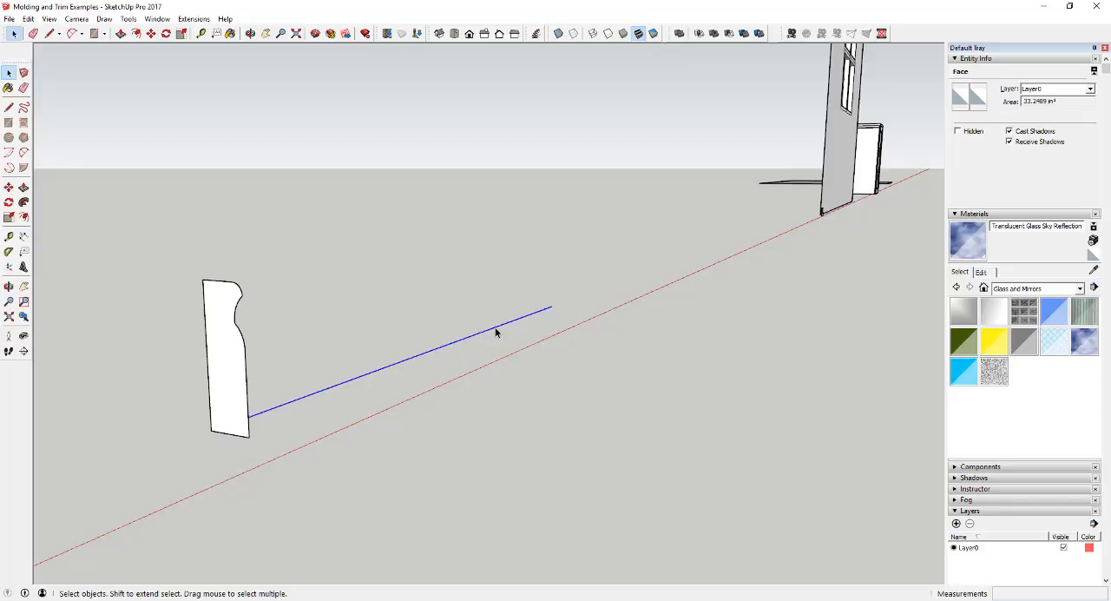
click(24, 203)
click(232, 365)
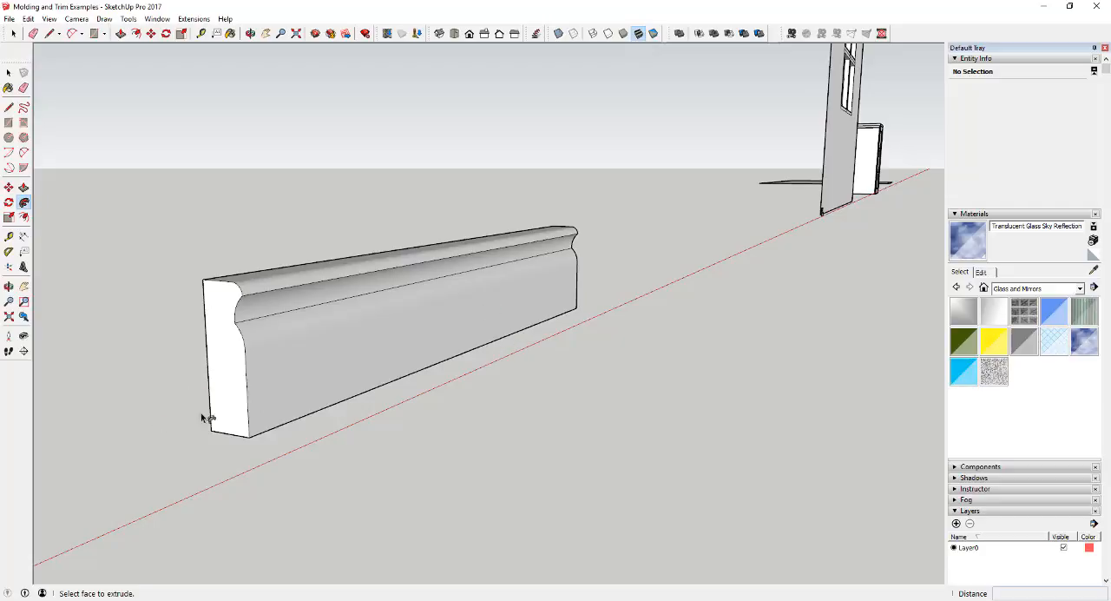
key(space)
key(ctrl+z)
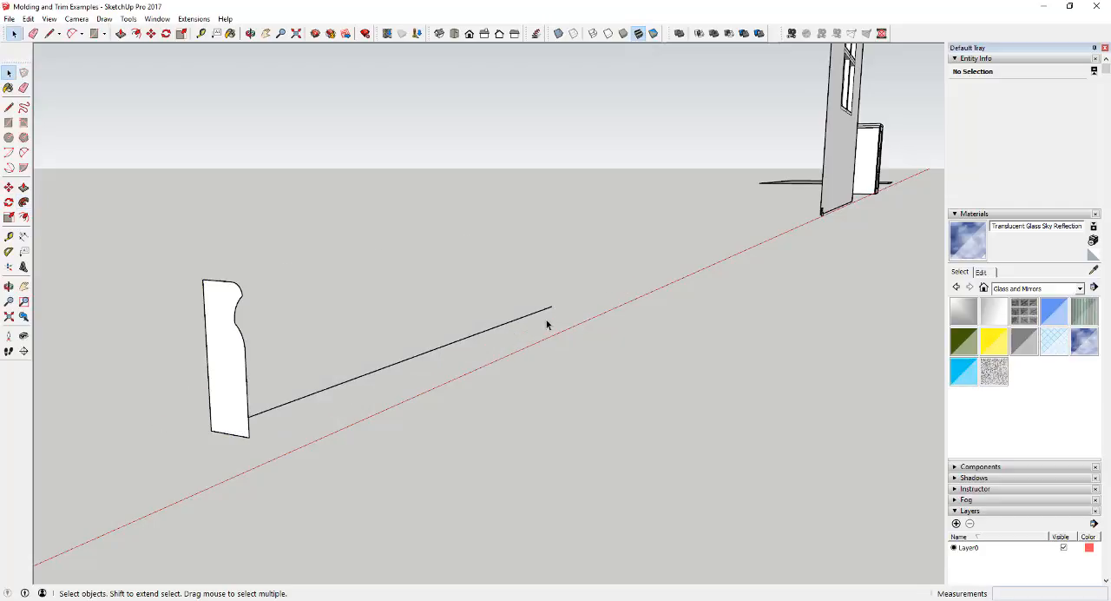
Extend the path from its far end by about 3' 5 1/2" along the green axis and about 3' 6" back parallel to the red axis.
key(l)
click(551, 306)
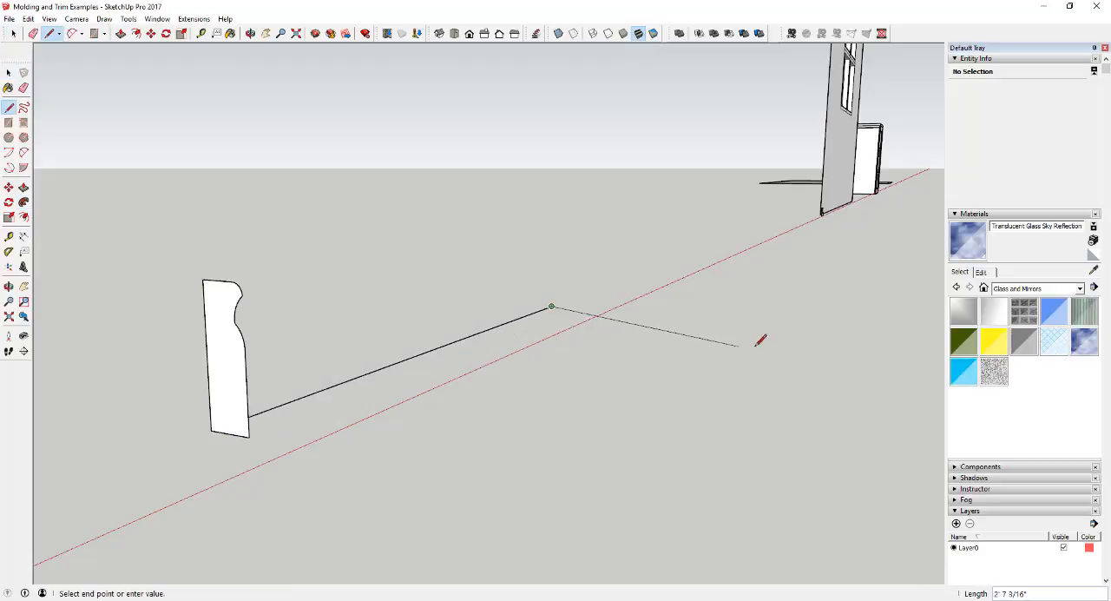
click(907, 333)
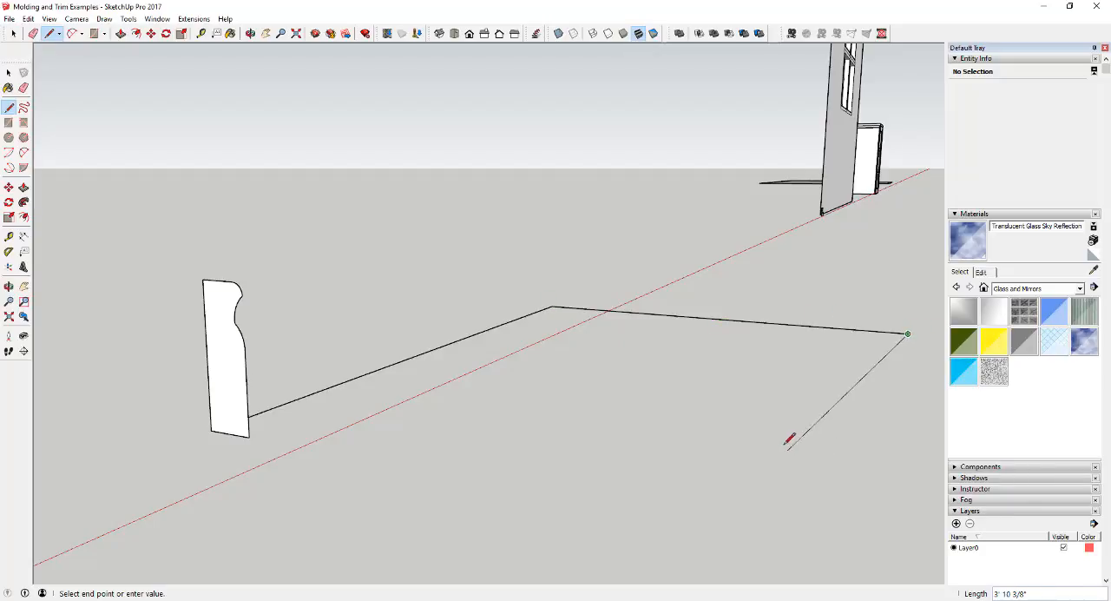
click(893, 450)
key(space)
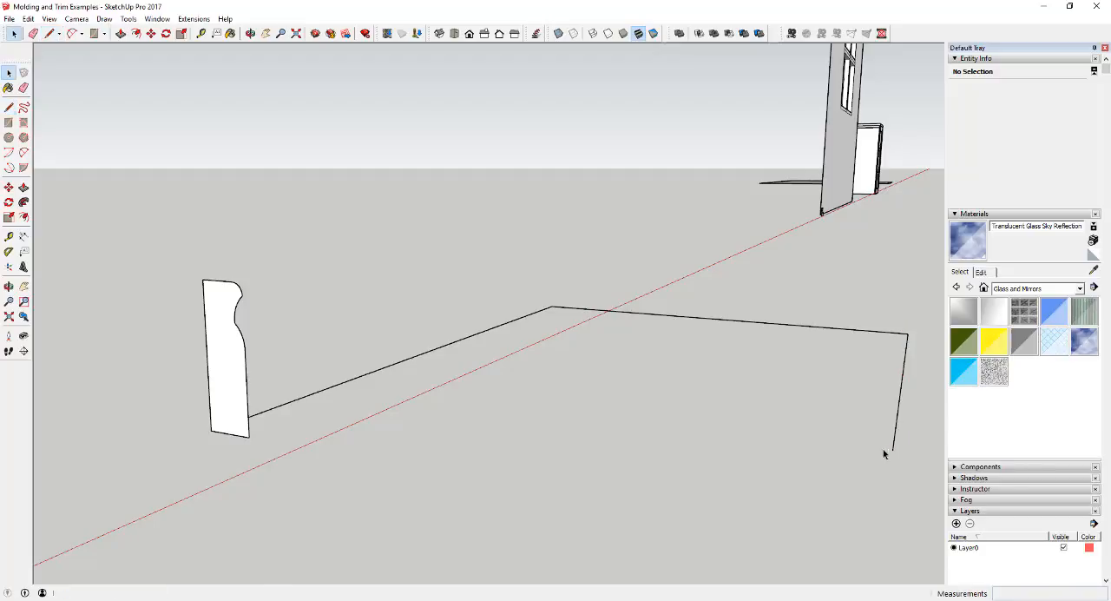
Delete the scale figure of the man with the dog.
scroll(659, 426, down, 5)
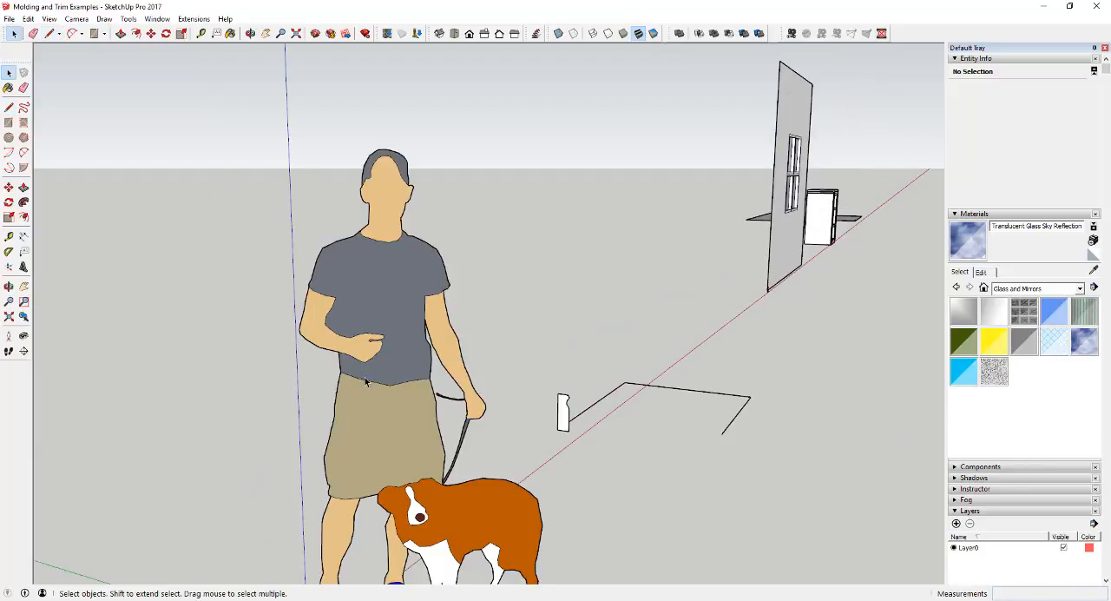
click(365, 382)
key(Delete)
Select the three connected path lines as the sweep path.
mouse_move(566, 431)
middle_down()
mouse_move(819, 397)
mouse_move(691, 414)
middle_up()
scroll(668, 404, up, 3)
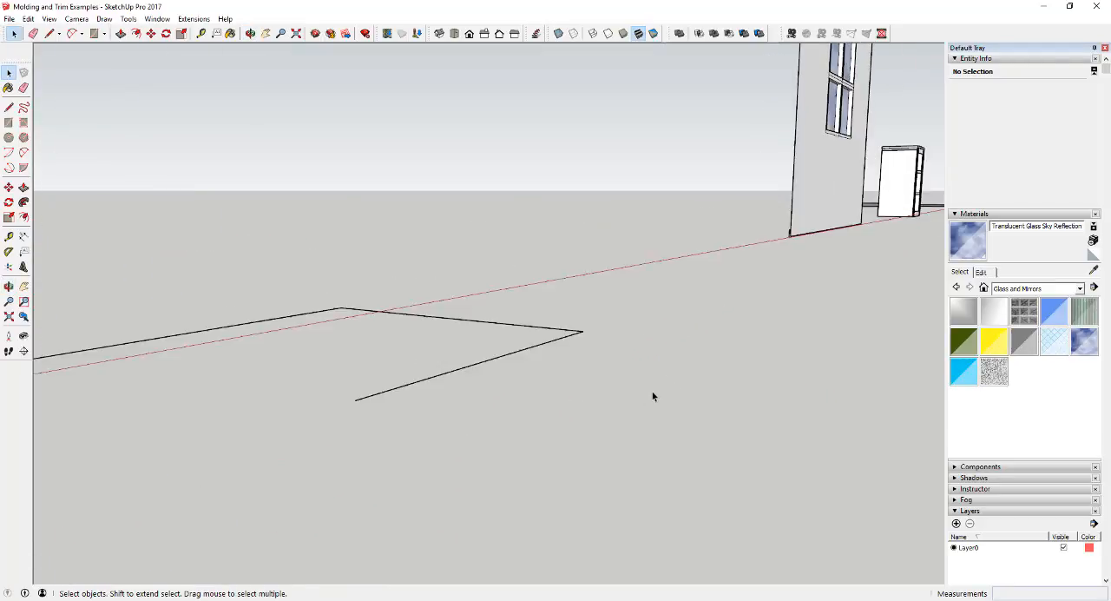
scroll(653, 397, down, 3)
scroll(561, 359, up, 3)
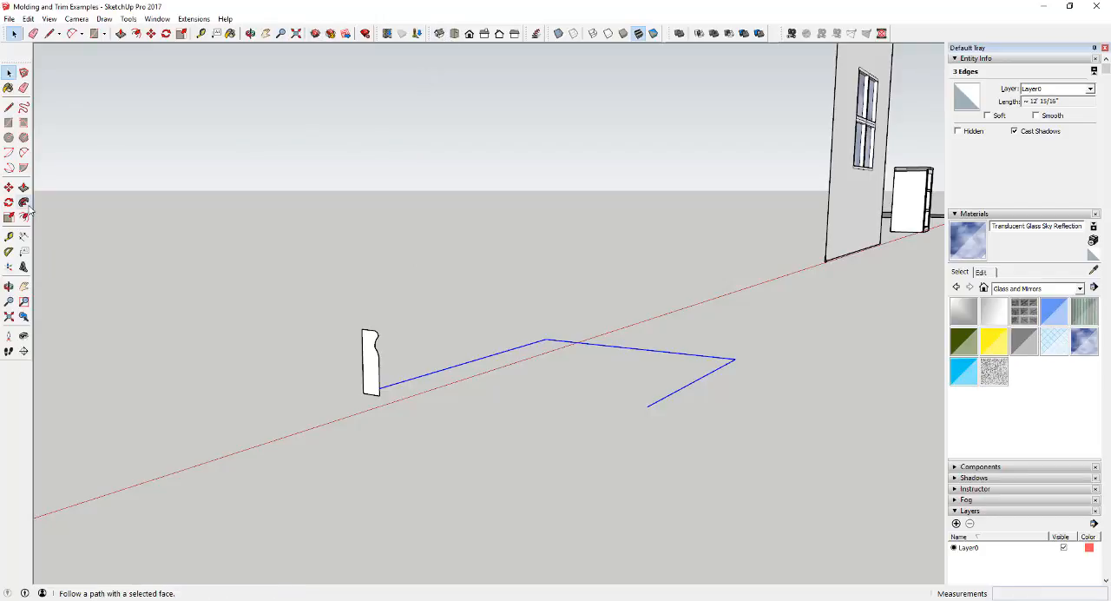
Check in the list of available toolbars that the Large Tool Set is enabled.
click(49, 18)
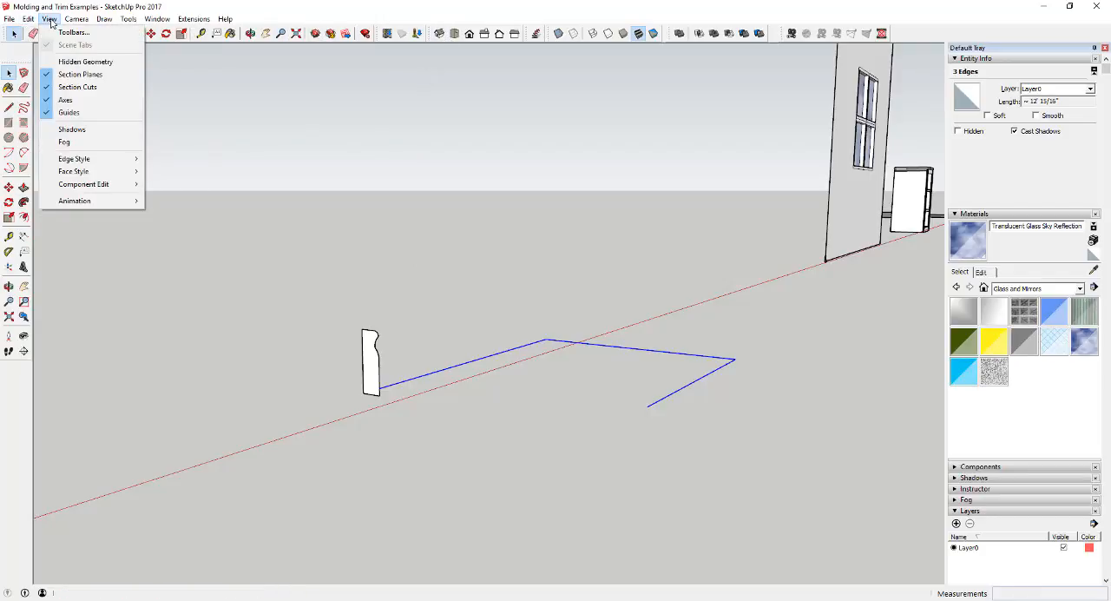
click(61, 33)
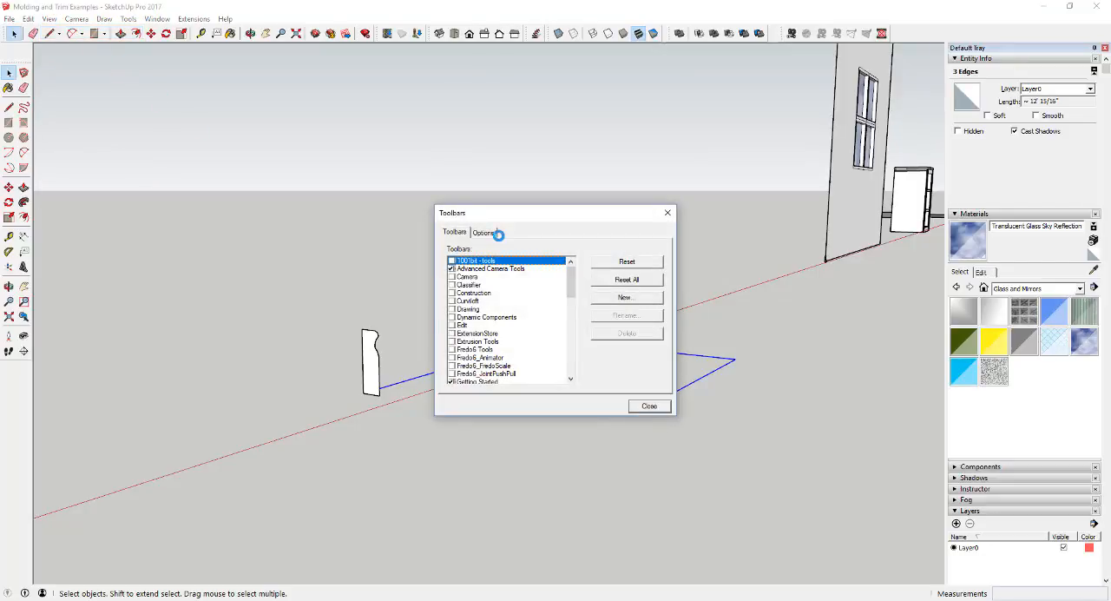
scroll(477, 299, down, 5)
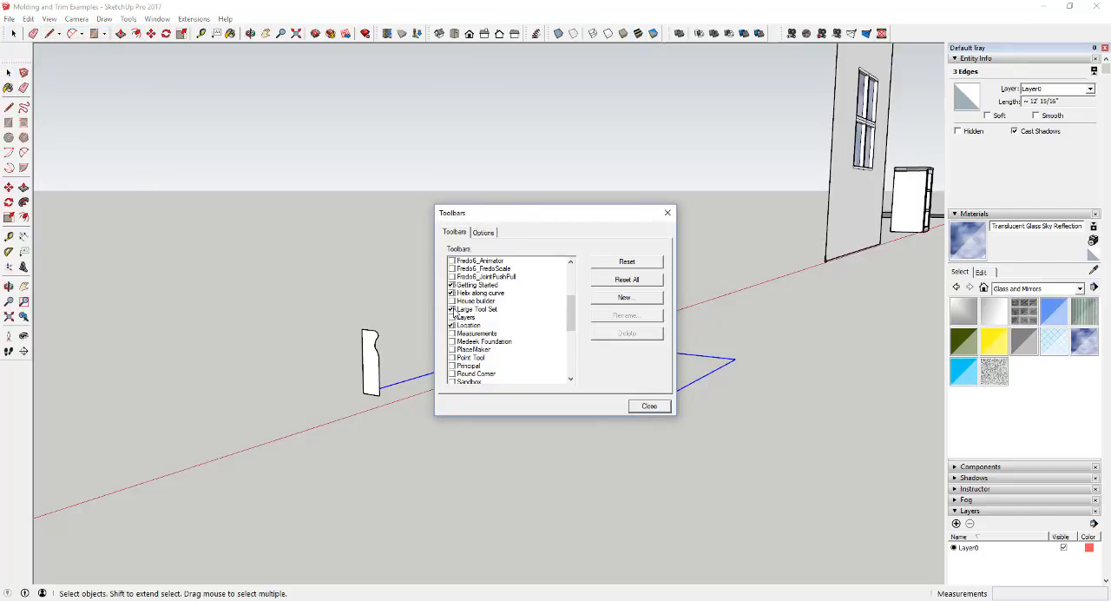
click(649, 406)
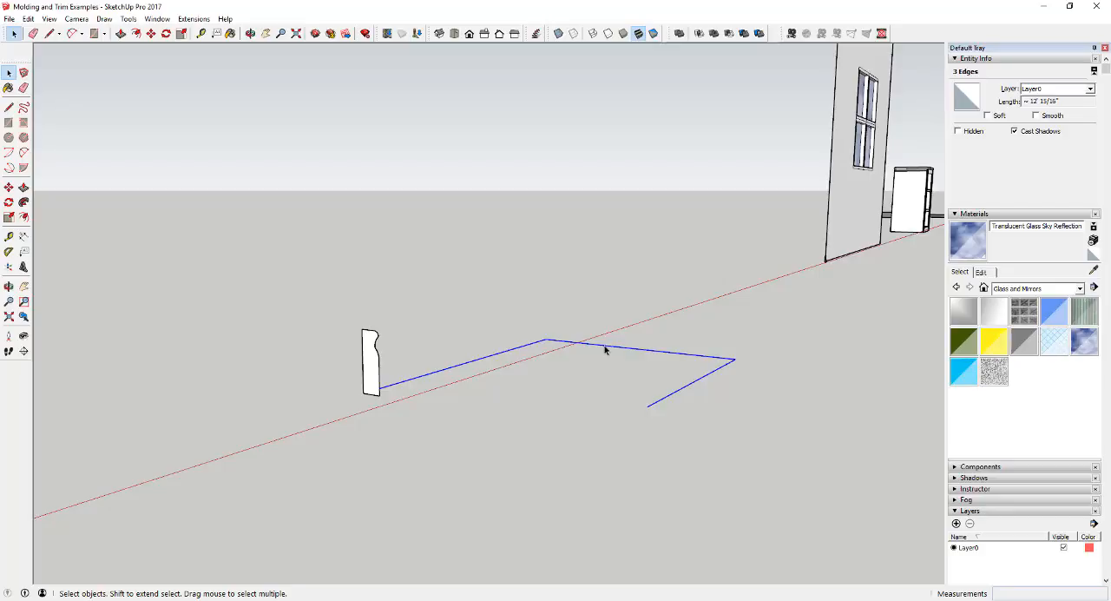
Reselect the three connected path lines and sweep the profile face along them with Follow Me.
click(752, 446)
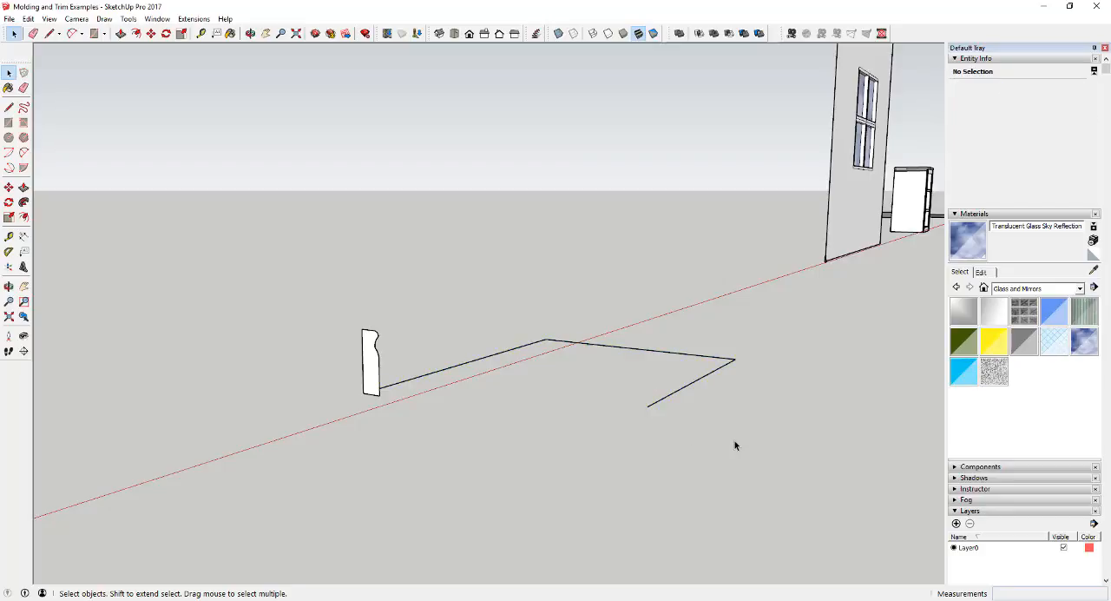
drag(734, 440, 533, 326)
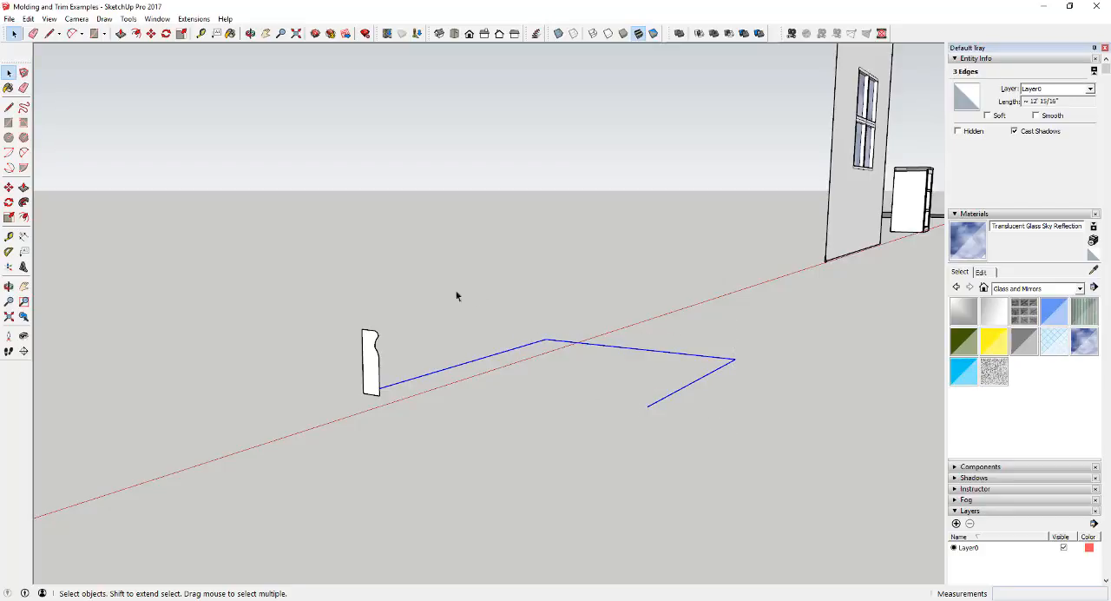
click(24, 202)
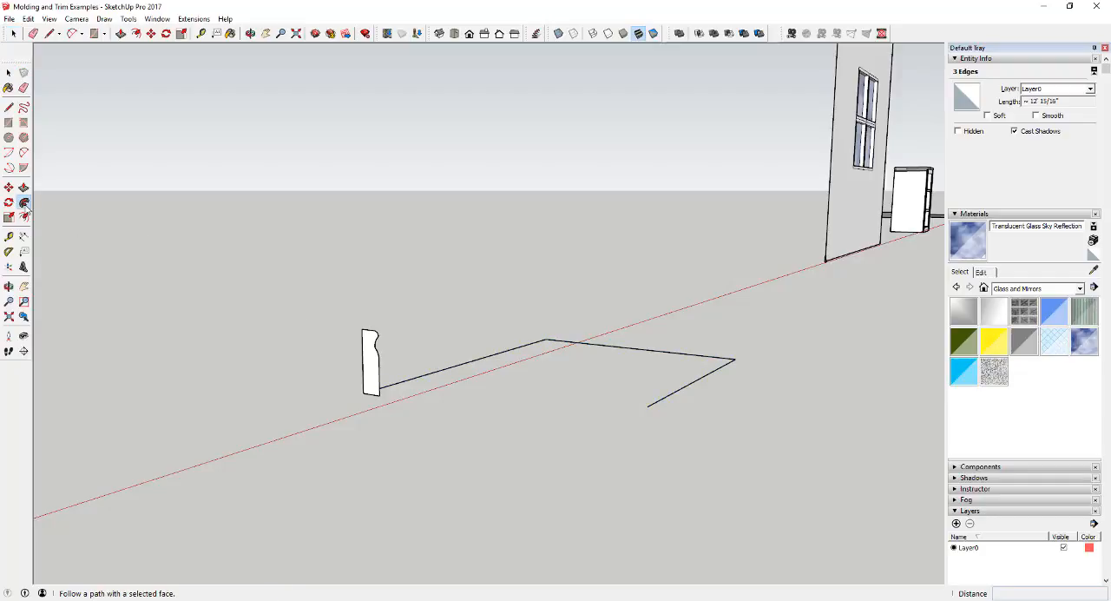
click(371, 380)
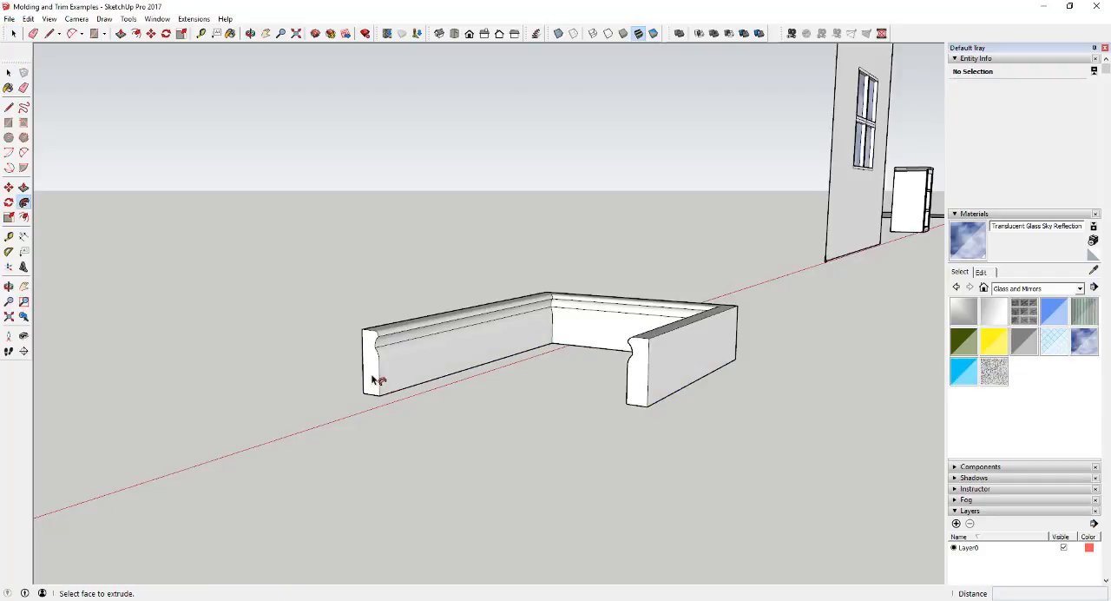
Examine the inside corners and the two open ends of the swept molding from several angles.
middle_drag(442, 347, 417, 525)
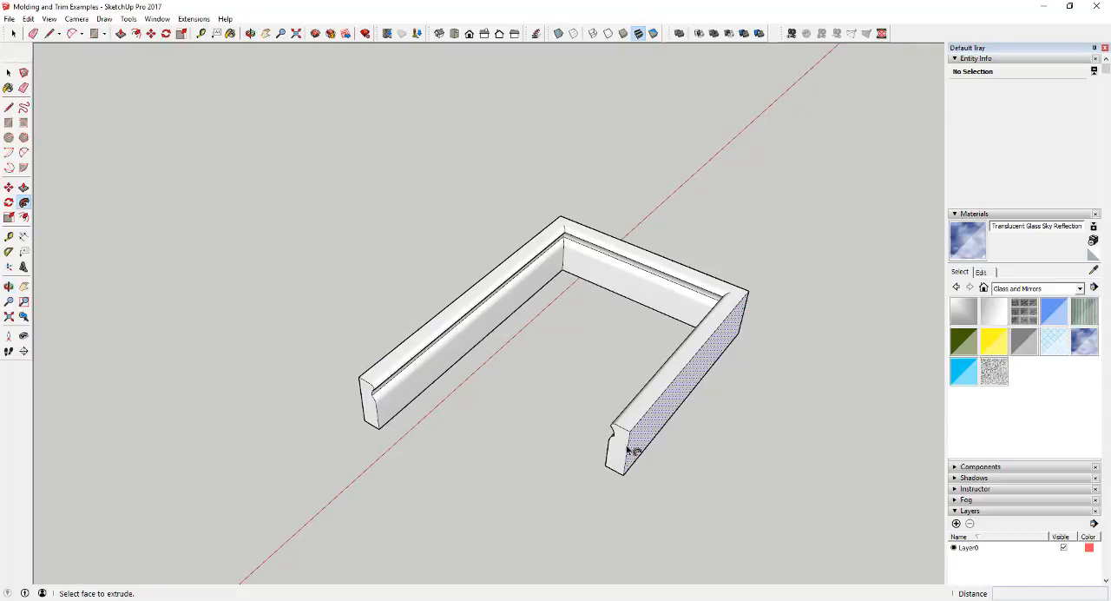
scroll(573, 243, up, 5)
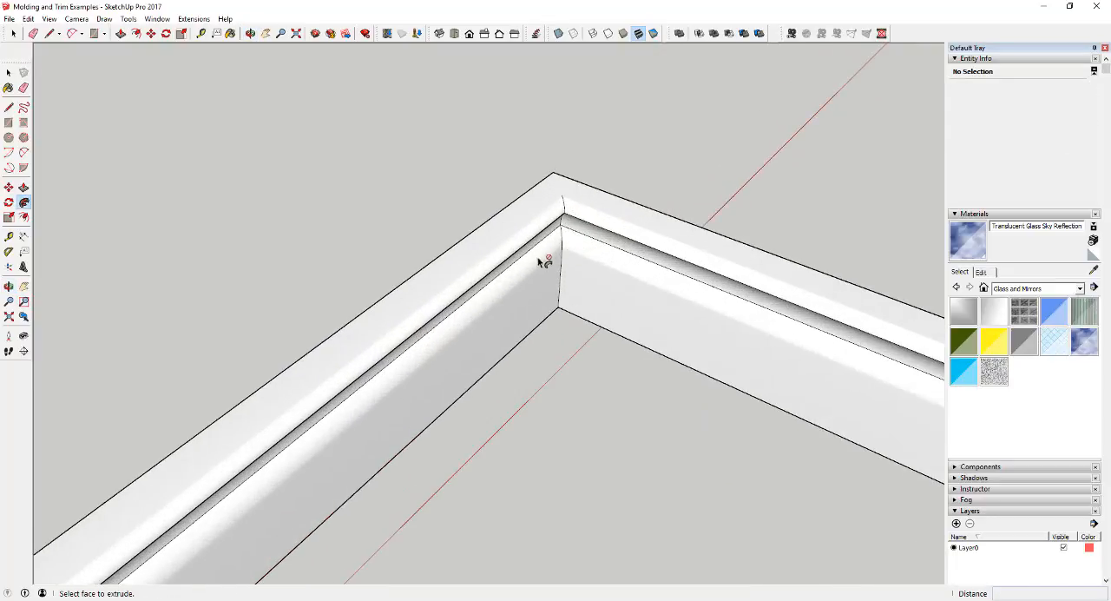
middle_drag(540, 261, 558, 235)
scroll(581, 200, up, 3)
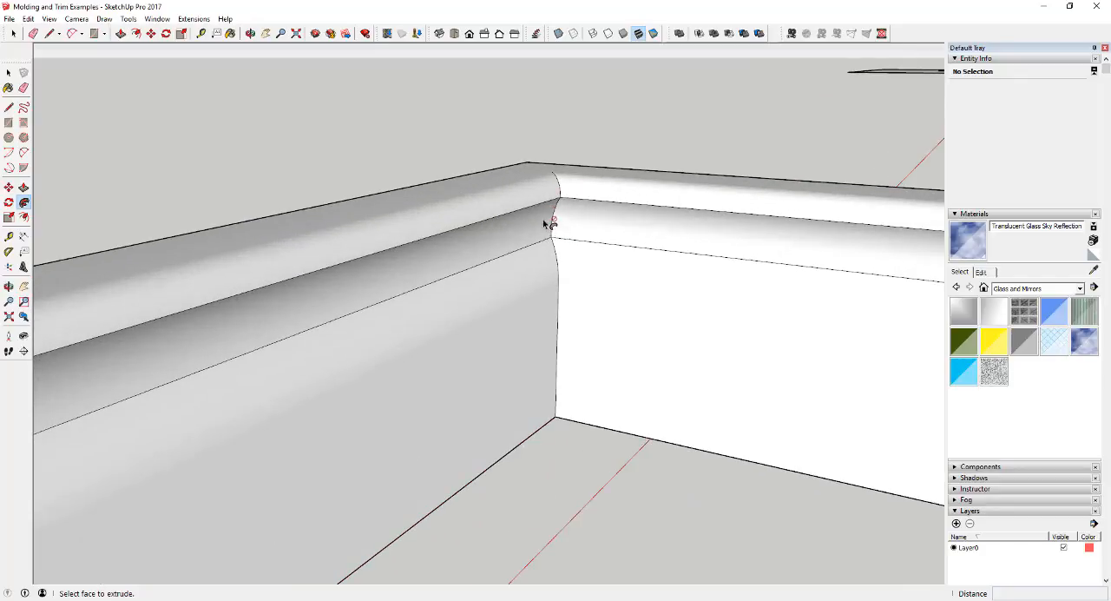
scroll(528, 242, down, 5)
middle_drag(628, 313, 784, 272)
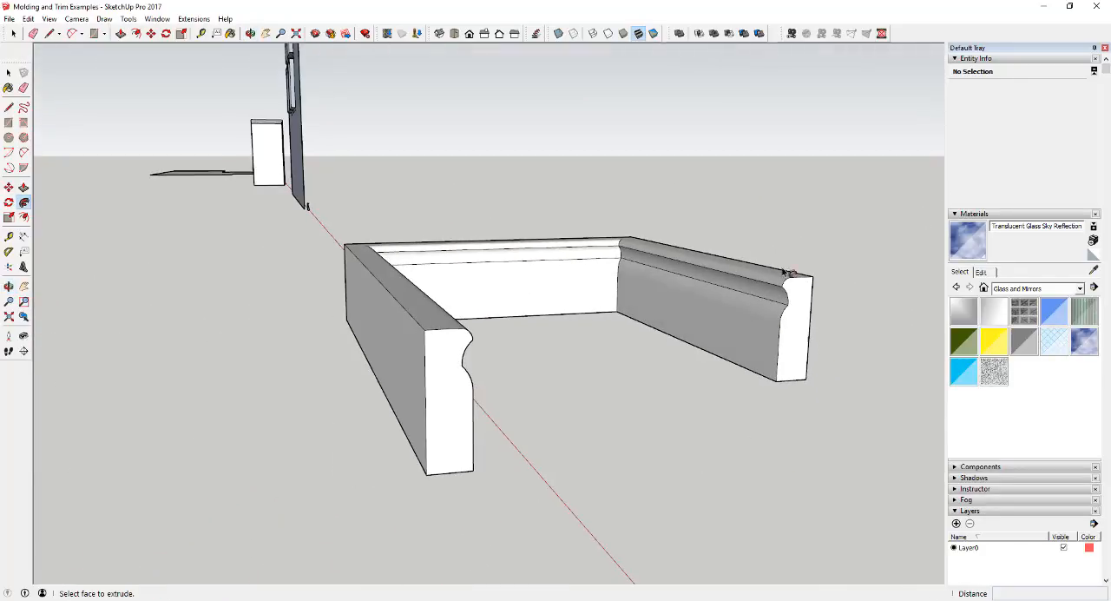
scroll(596, 255, up, 4)
scroll(622, 256, down, 6)
middle_drag(719, 294, 614, 322)
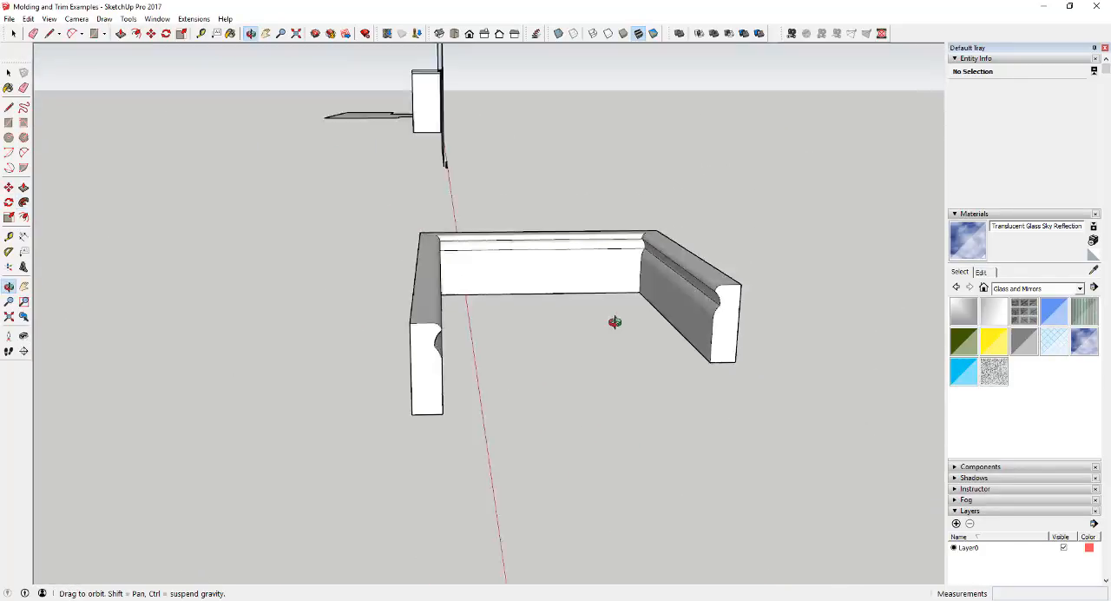
scroll(555, 320, down, 6)
Undo the sweep and erase the two outer path segments, keeping only the line that starts at the profile.
key(p)
key(ctrl+z)
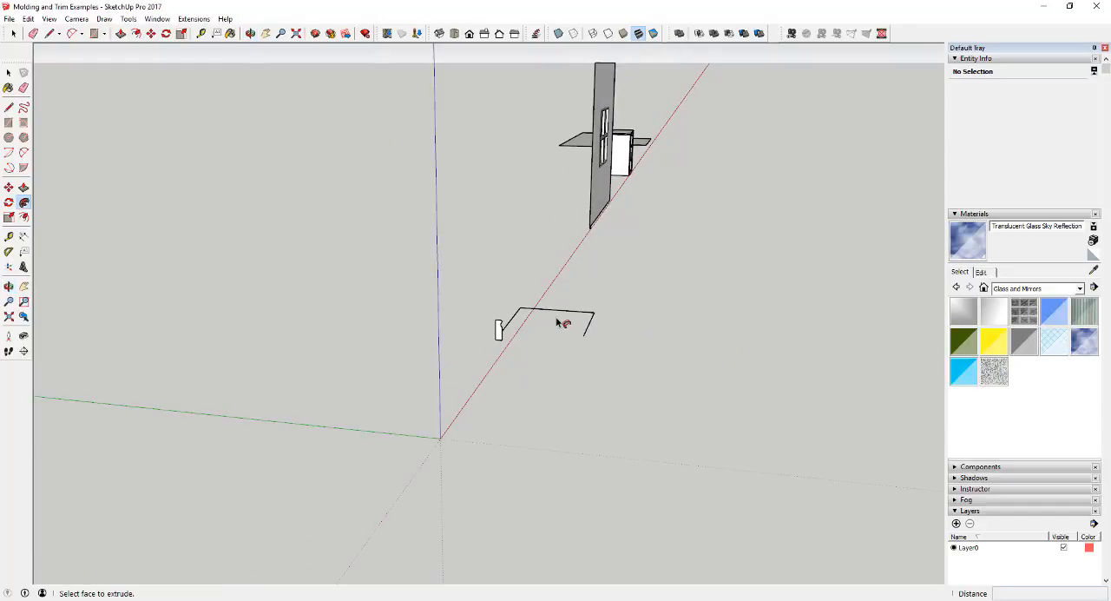
scroll(539, 322, up, 5)
key(space)
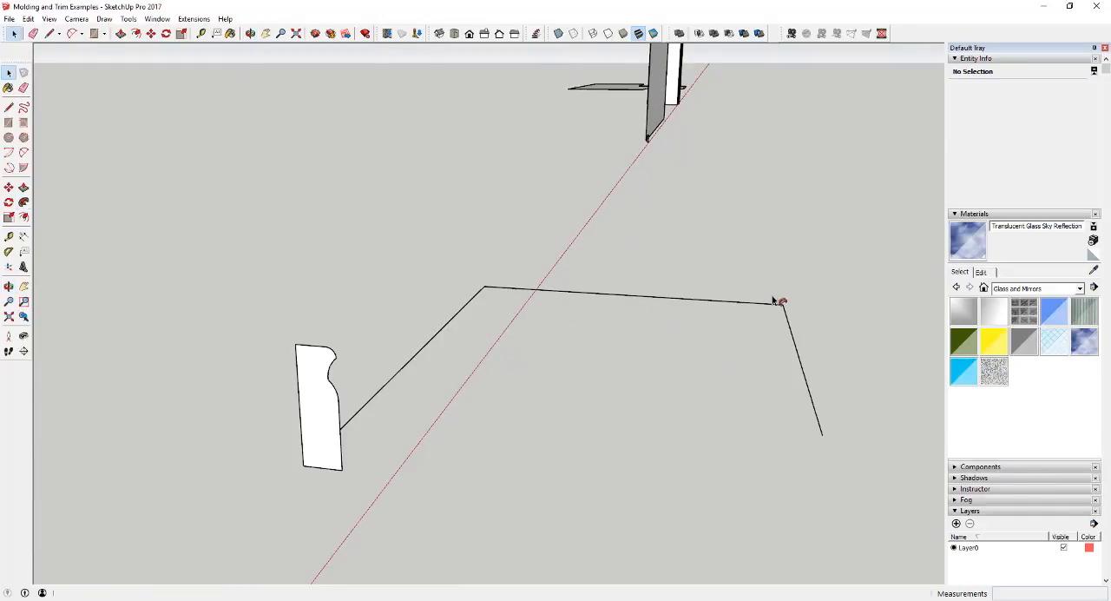
key(e)
drag(765, 291, 790, 319)
key(space)
Extend the remaining path line about 2' 9 5/8" along the green axis towards the profile's back side, and add a third segment heading back.
key(l)
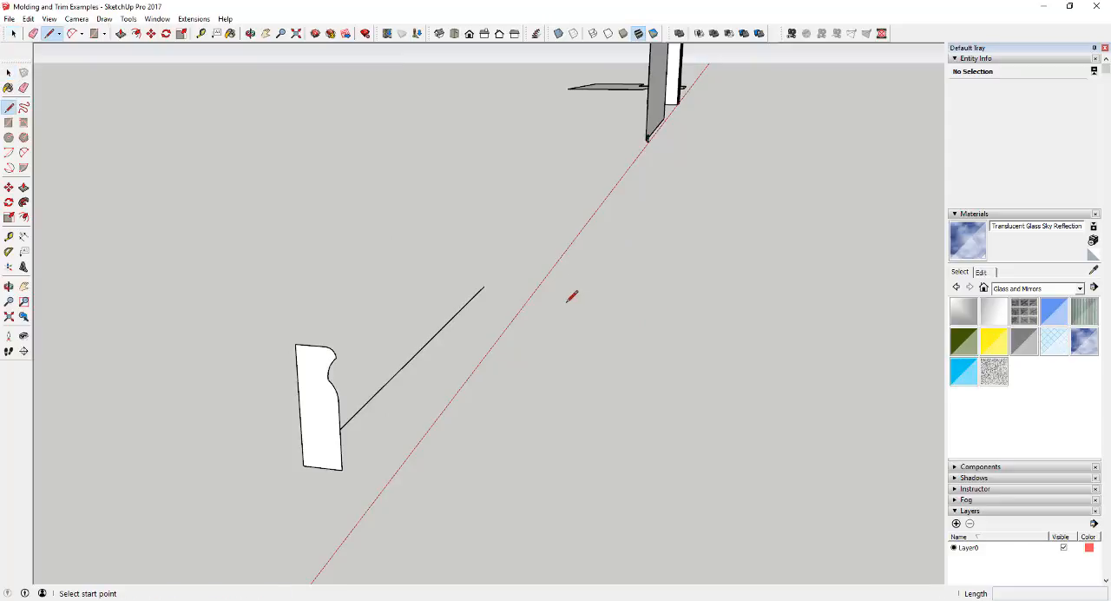
click(484, 285)
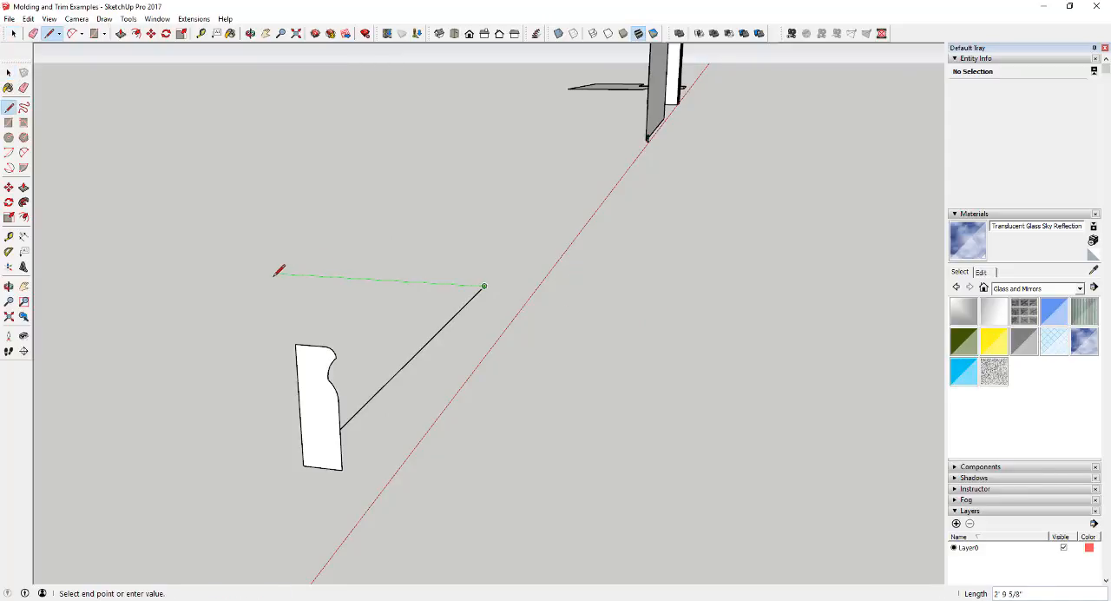
click(272, 274)
click(169, 323)
key(space)
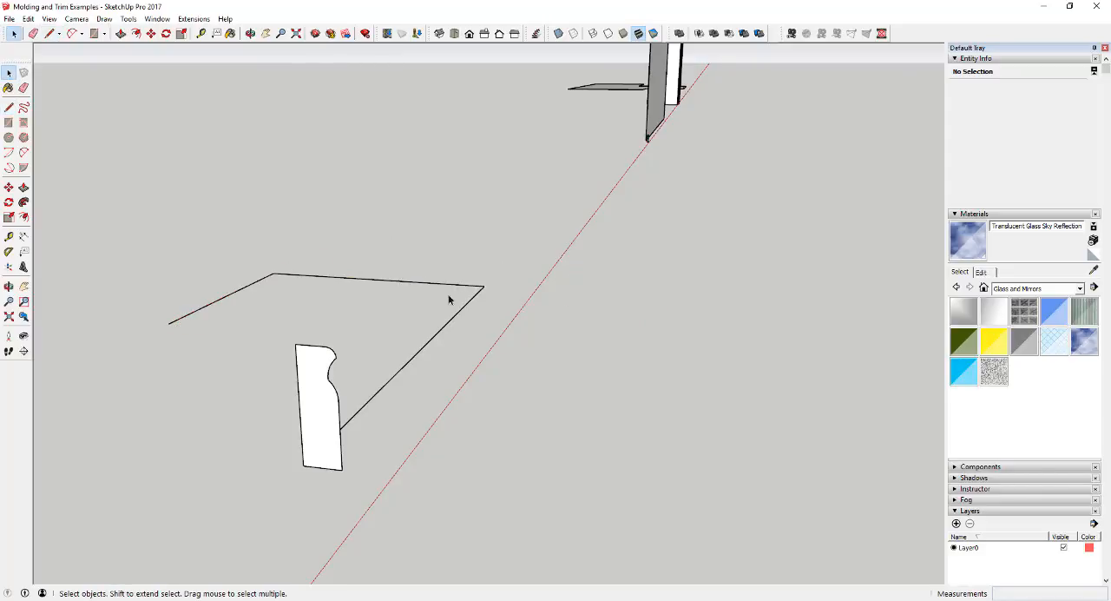
Select the three lines of the redrawn path and sweep the profile face along them with Follow Me.
drag(453, 328, 248, 254)
click(24, 203)
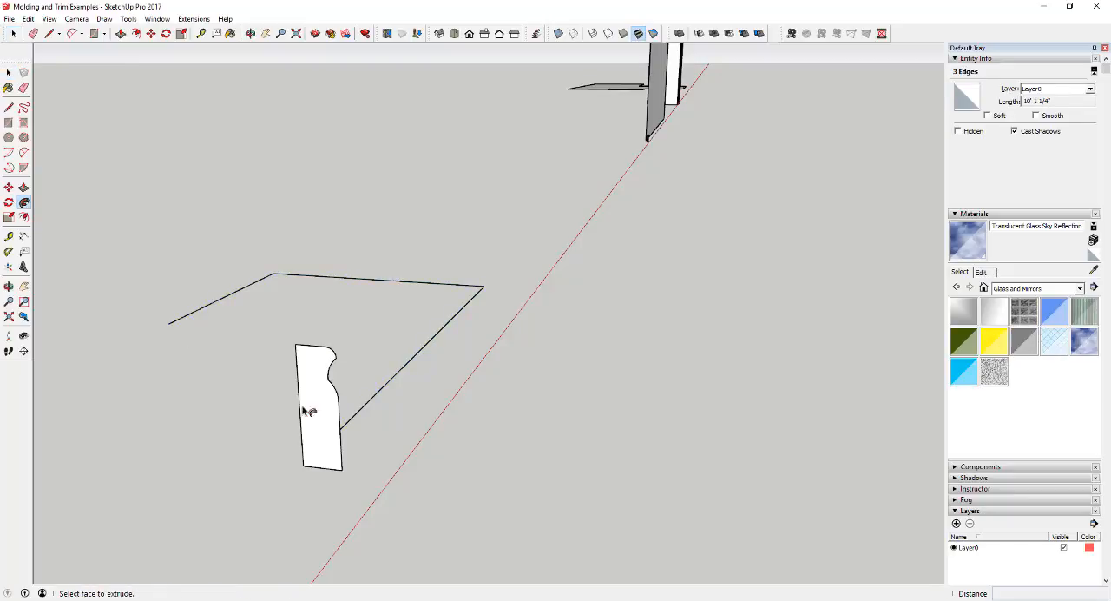
click(330, 413)
Examine how the molding profile wraps around the outside corners of the new sweep.
middle_drag(667, 288, 369, 380)
scroll(280, 386, up, 5)
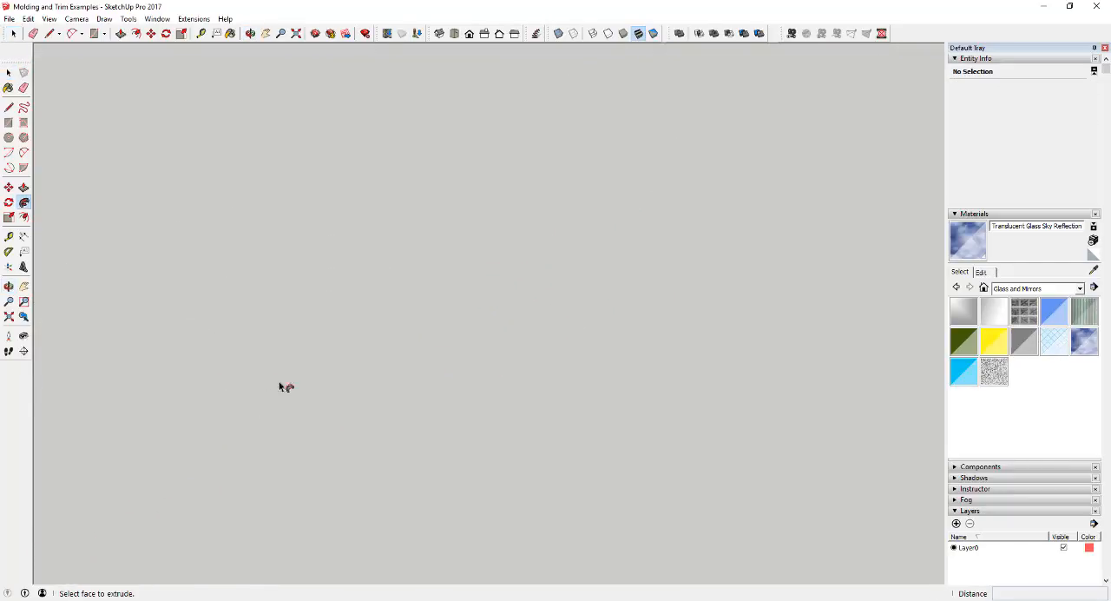
scroll(596, 285, down, 5)
mouse_move(642, 354)
middle_down()
mouse_move(355, 372)
mouse_move(199, 331)
mouse_move(255, 235)
middle_up()
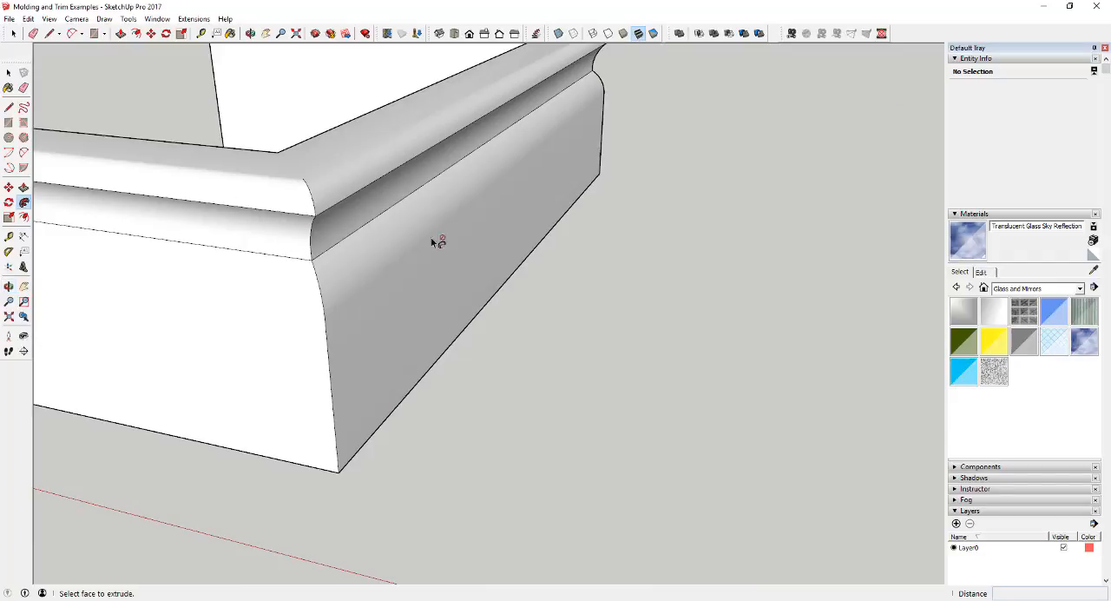
middle_drag(432, 242, 519, 337)
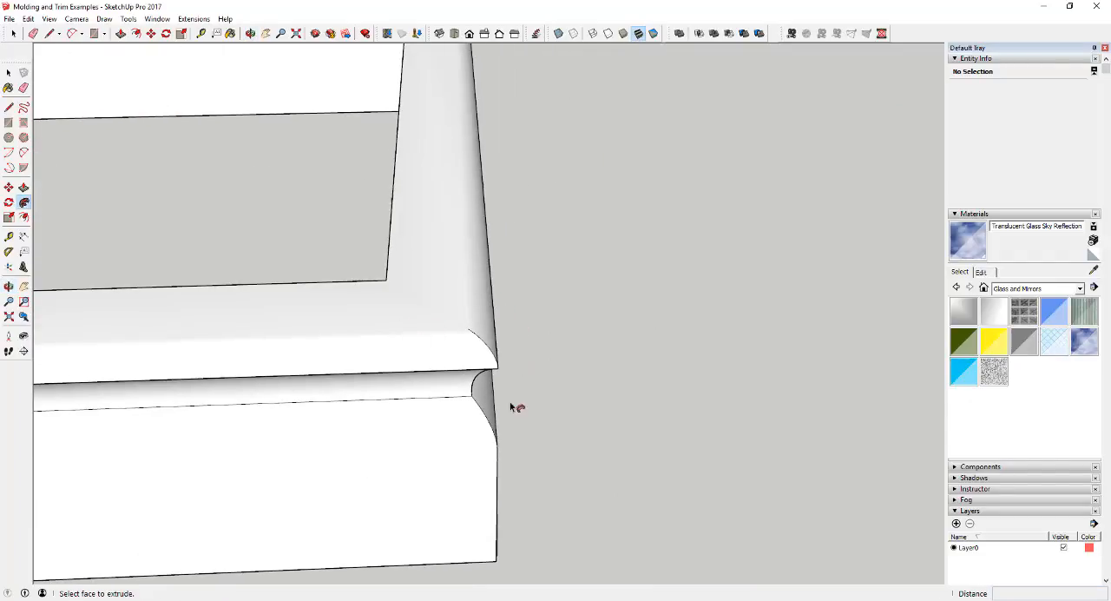
middle_drag(512, 407, 560, 314)
scroll(244, 356, down, 10)
scroll(356, 437, up, 3)
scroll(360, 425, down, 6)
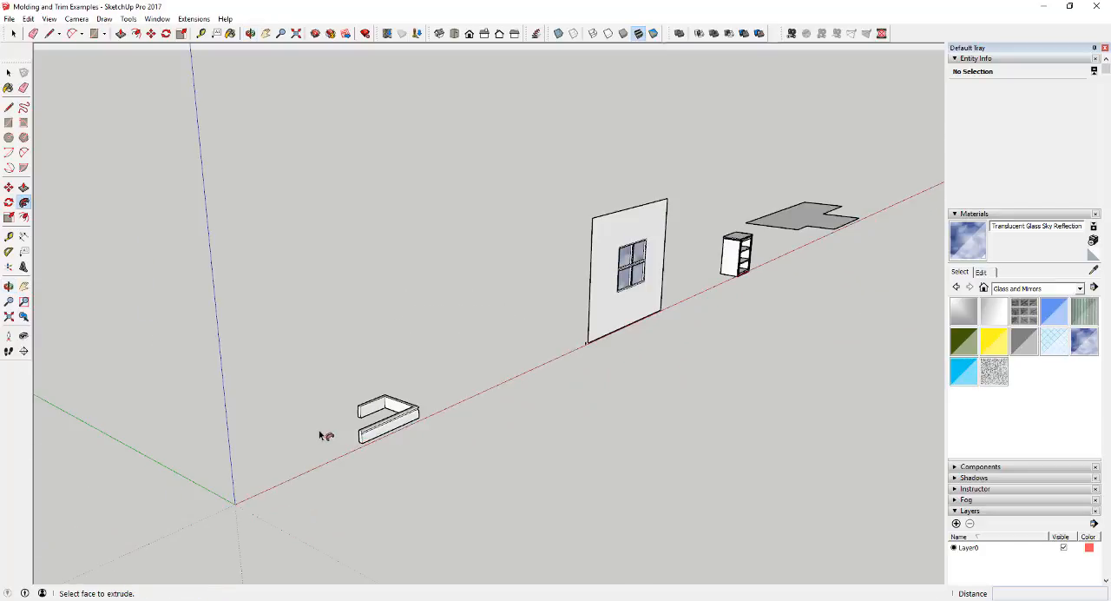
Select the whole baseboard profile beside the window wall and move it by its bottom corner onto the wall's lower near corner.
scroll(639, 243, up, 3)
scroll(647, 310, up, 3)
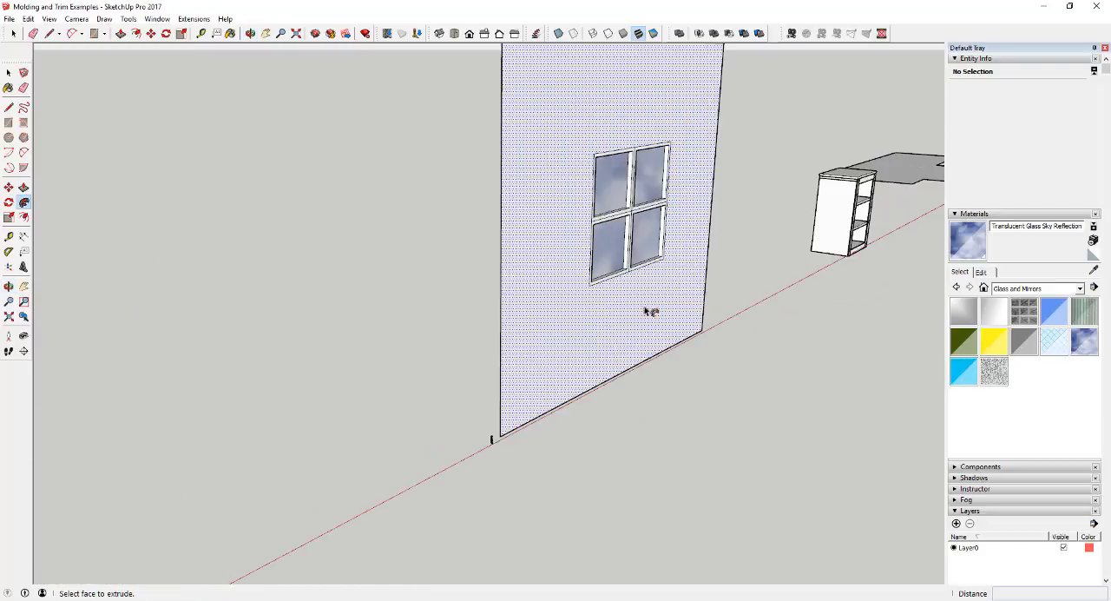
scroll(625, 277, up, 3)
middle_drag(569, 286, 598, 260)
key(space)
middle_drag(516, 495, 541, 451)
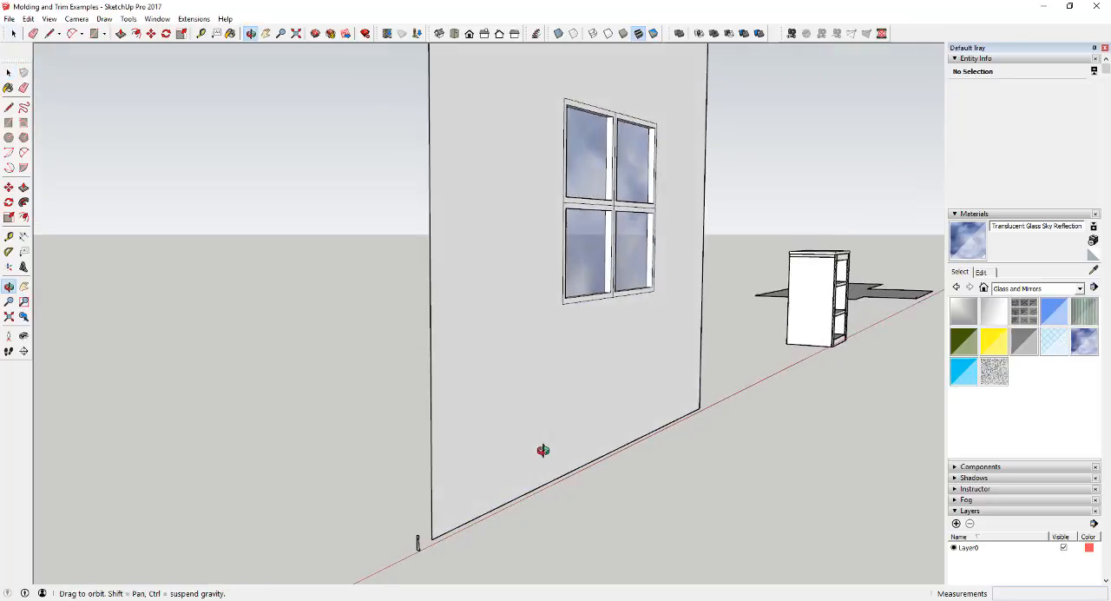
scroll(440, 518, up, 3)
drag(476, 392, 585, 588)
key(m)
click(515, 548)
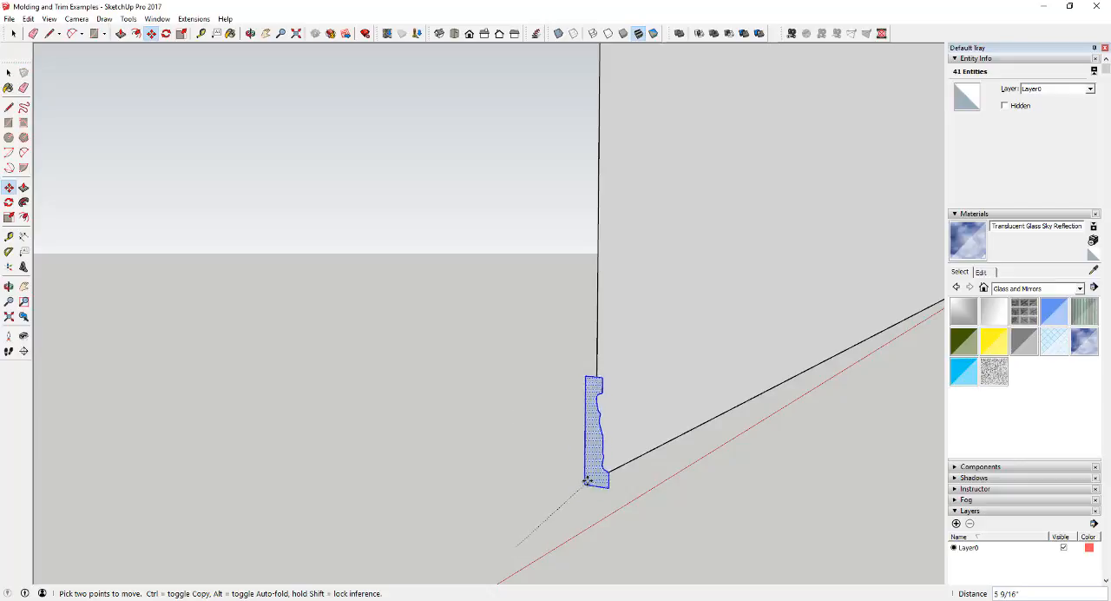
click(596, 476)
key(space)
Draw a rectangle about 3" by 11/16" across the baseboard profile's opposite corners and erase the excess edges outside the profile.
middle_drag(612, 389, 594, 376)
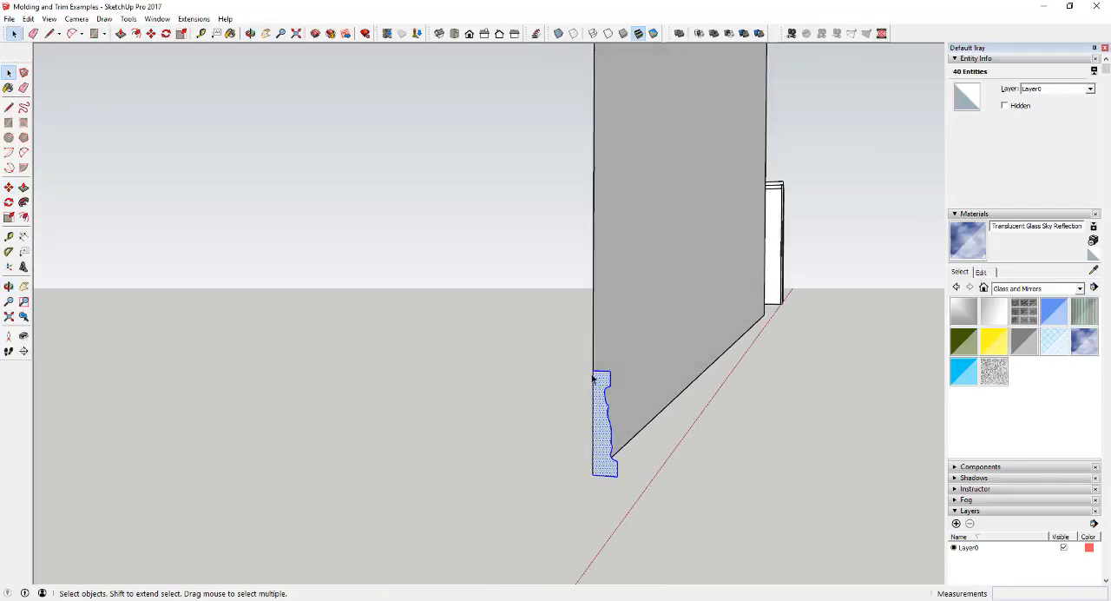
key(r)
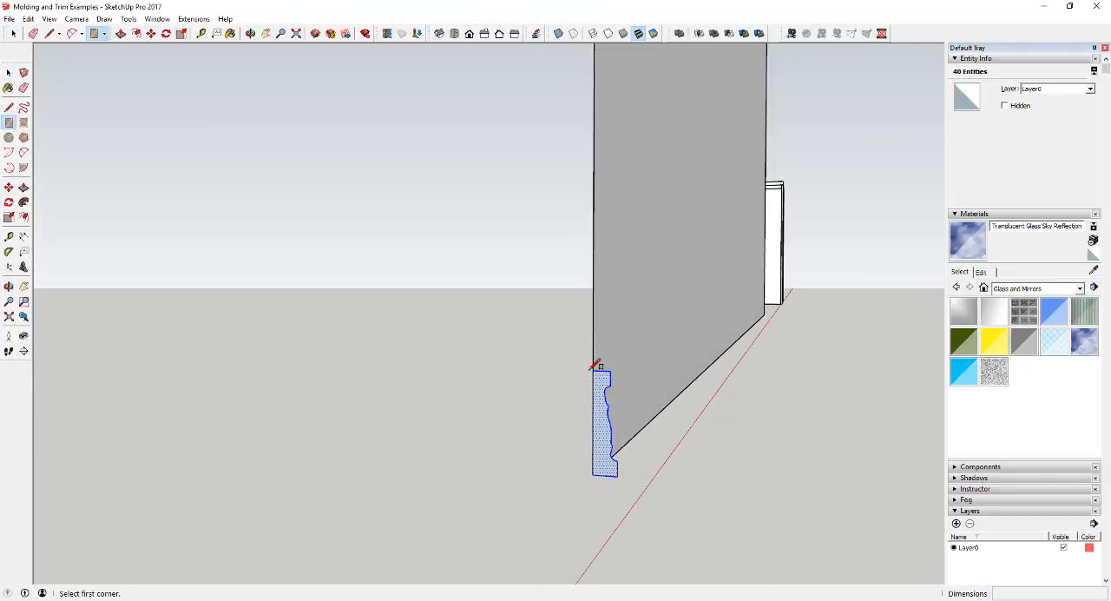
click(593, 371)
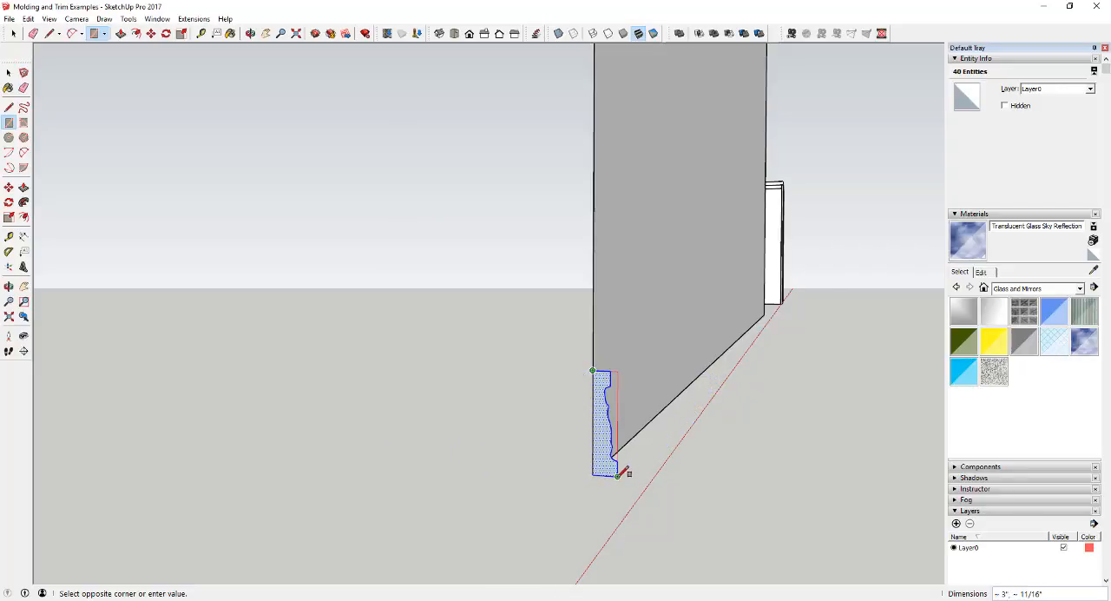
click(619, 474)
middle_drag(624, 471, 608, 371)
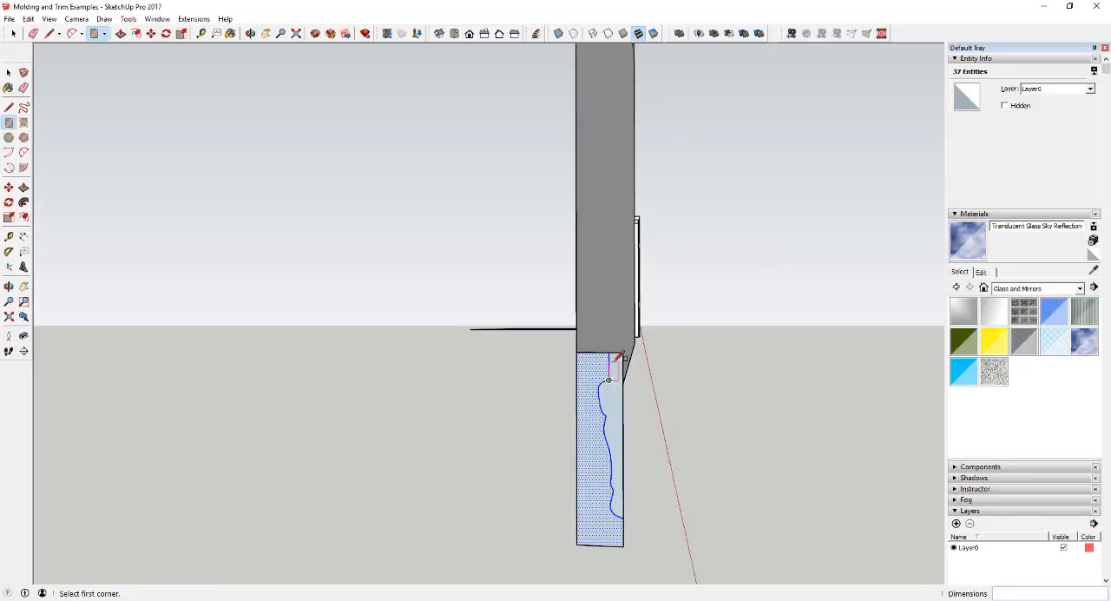
key(space)
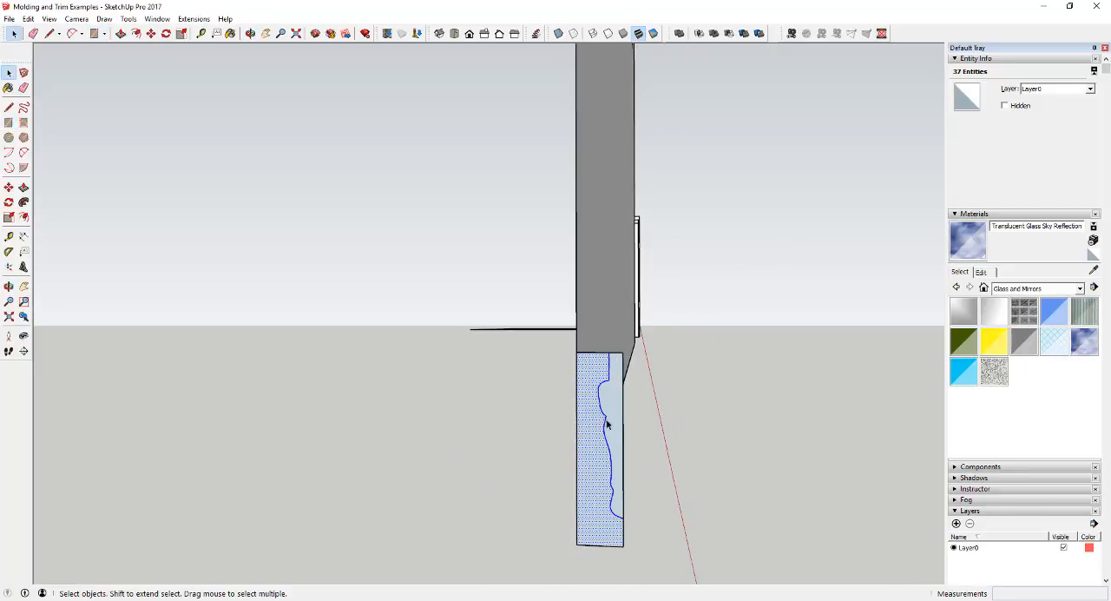
key(e)
click(625, 356)
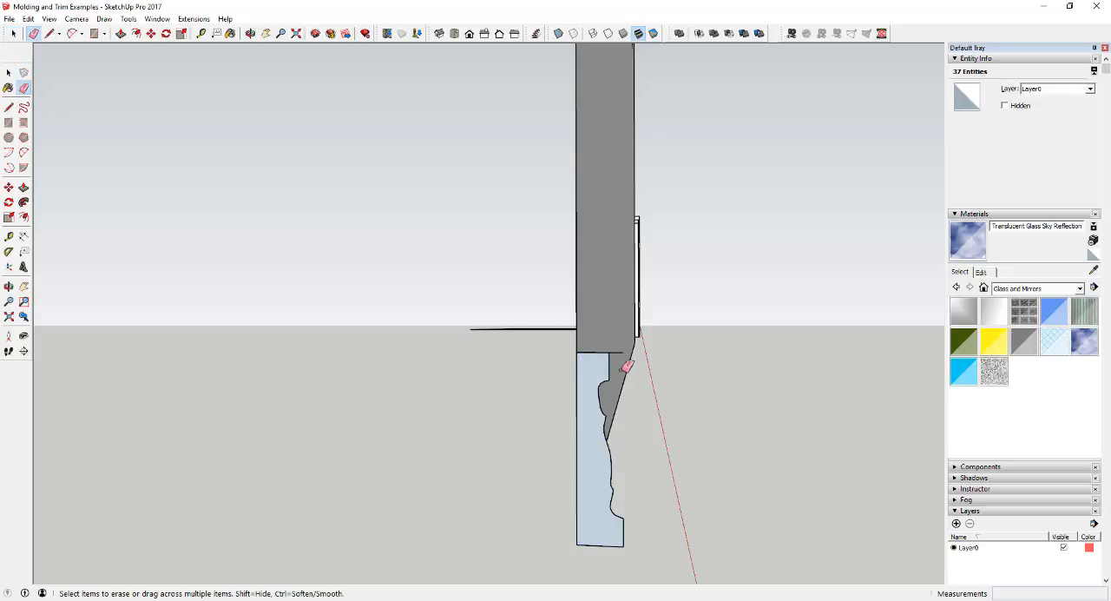
Select the window wall's bottom edge and sweep the baseboard profile face along it with Follow Me.
middle_drag(727, 445, 486, 452)
scroll(486, 453, up, 2)
key(space)
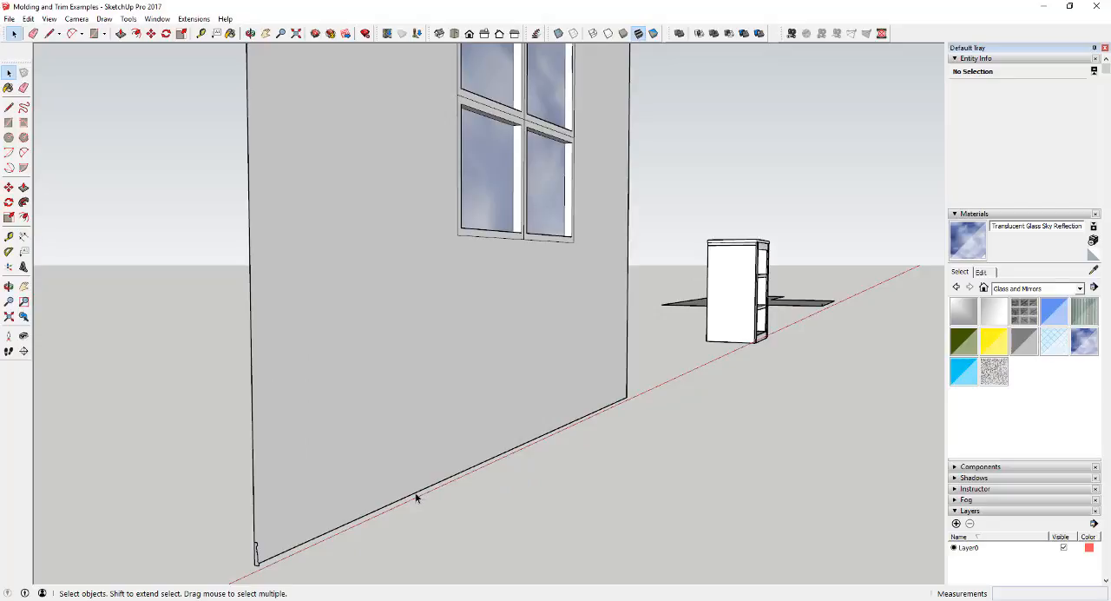
click(416, 497)
scroll(558, 414, down, 2)
scroll(464, 449, up, 3)
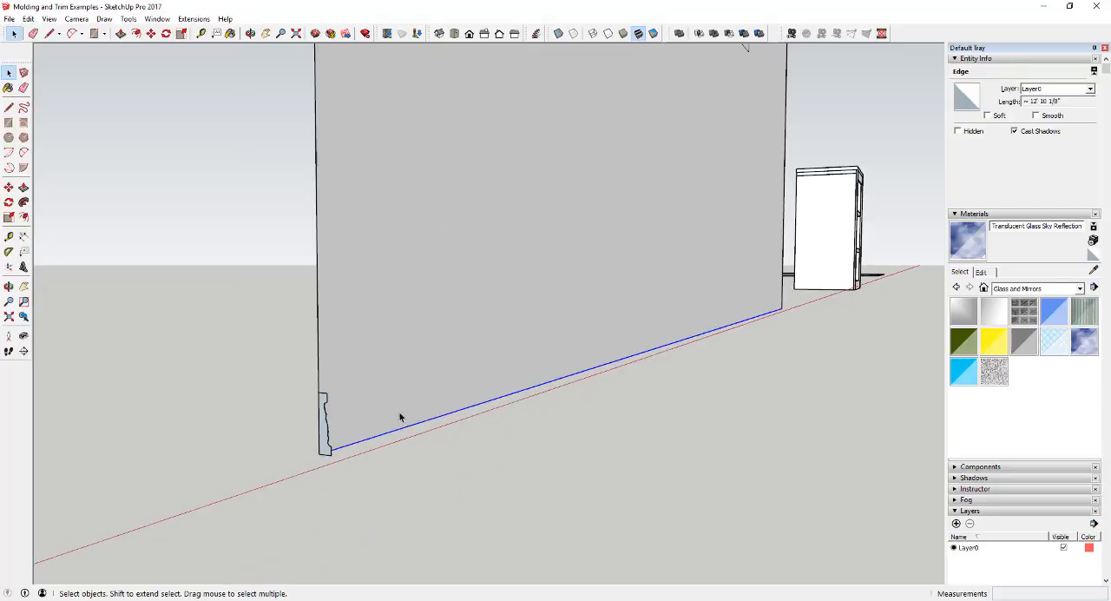
click(23, 201)
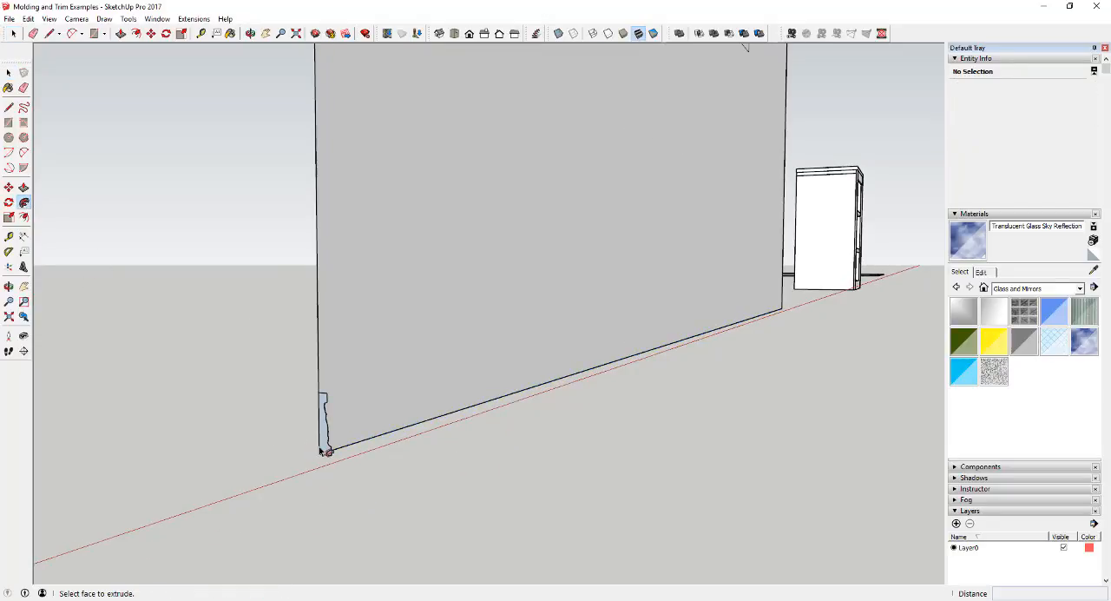
drag(326, 449, 356, 432)
scroll(359, 414, up, 4)
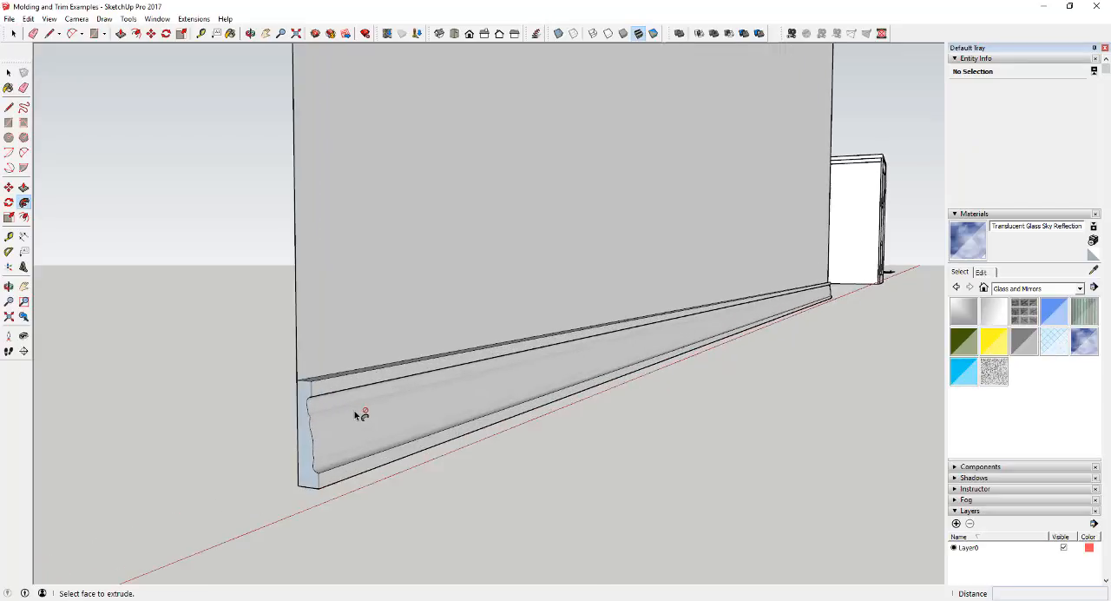
Select all faces and edges of the swept baseboard along the foot of the window wall.
middle_drag(357, 412, 321, 440)
scroll(614, 375, down, 5)
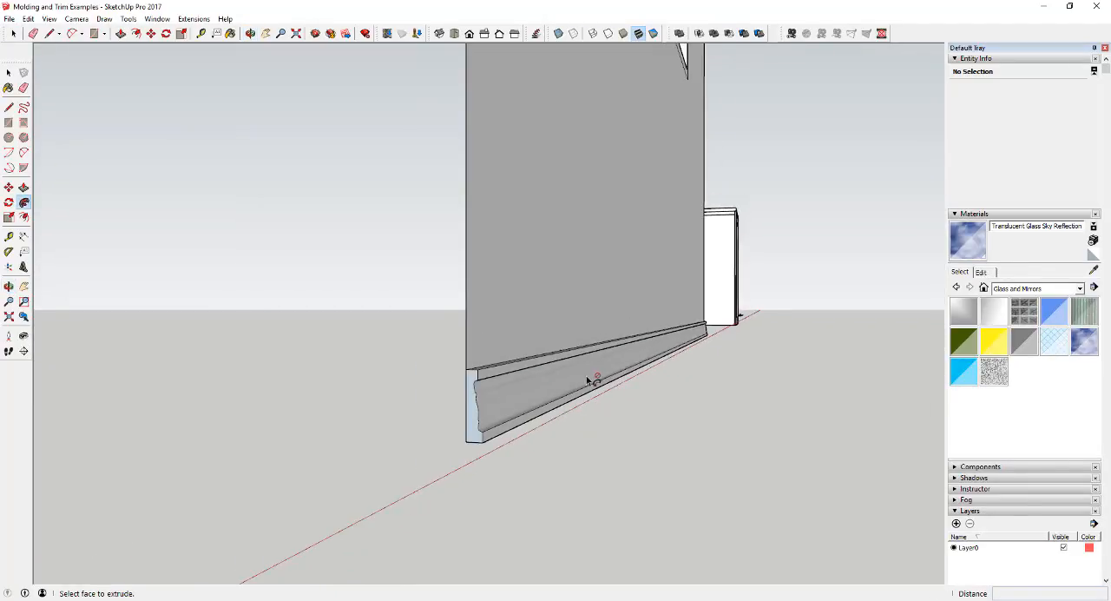
key(space)
middle_drag(756, 411, 695, 415)
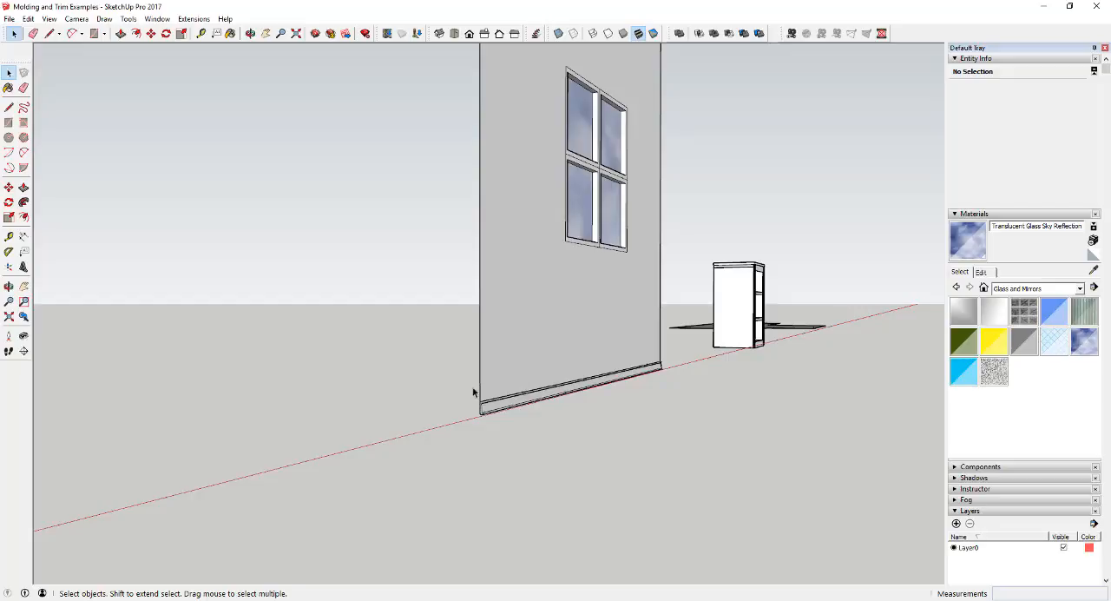
click(490, 411)
scroll(486, 407, up, 5)
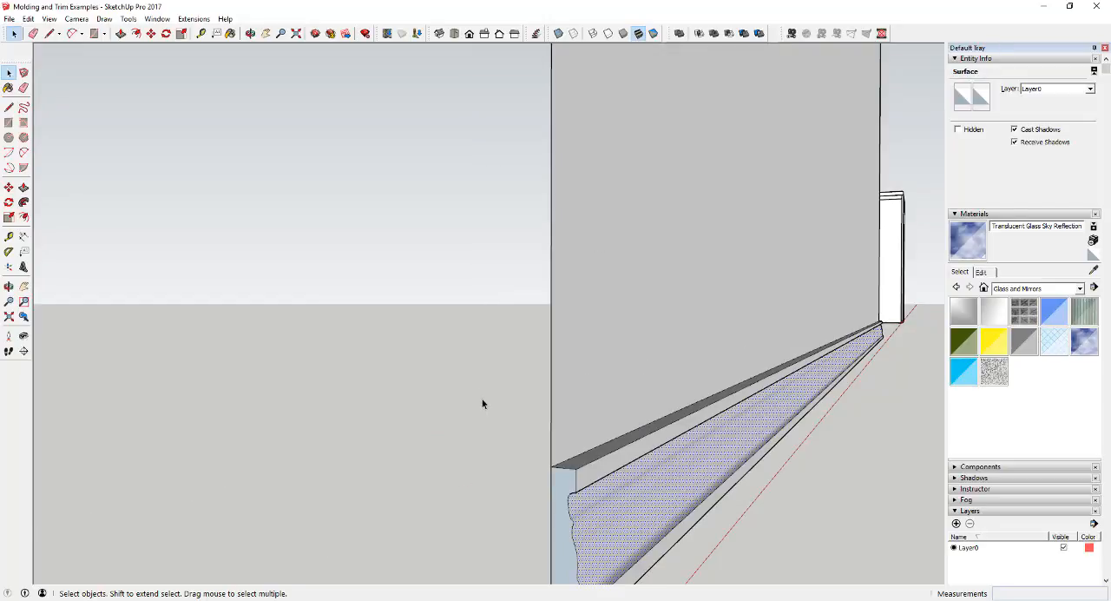
scroll(482, 400, down, 5)
drag(464, 320, 698, 446)
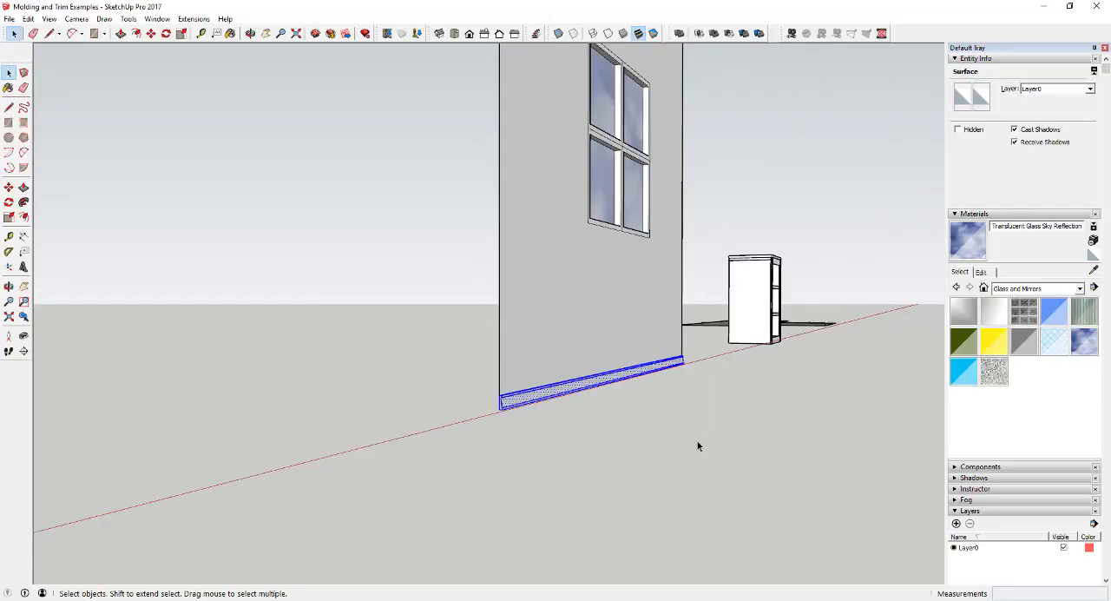
Try to move the ungrouped baseboard away from its place at the foot of the wall.
key(m)
click(556, 392)
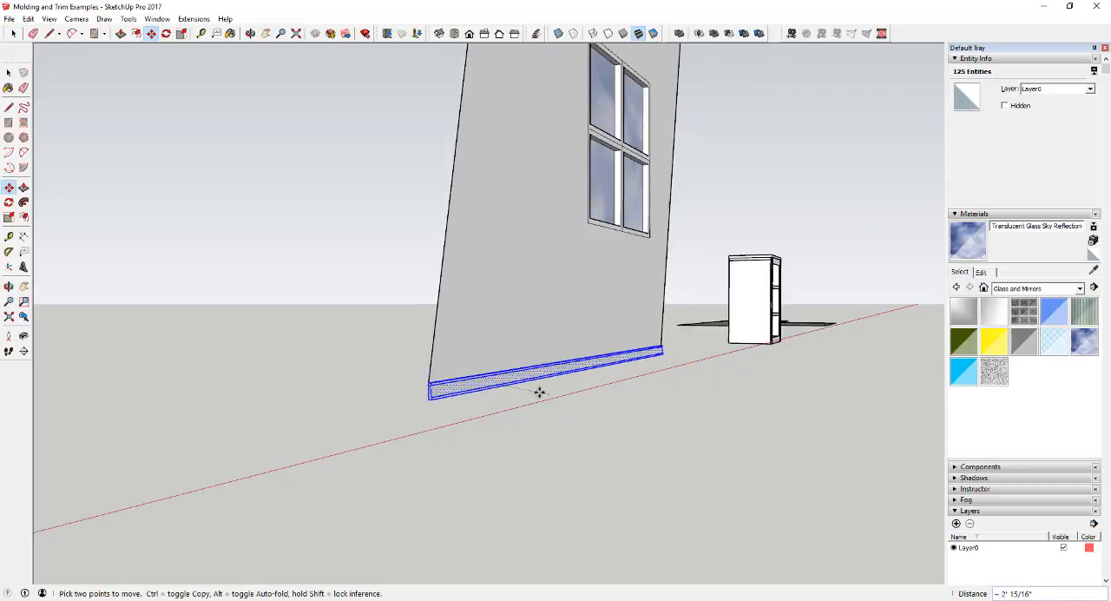
key(space)
Make the selected baseboard a group and test moving it independently of the wall.
right_click(511, 397)
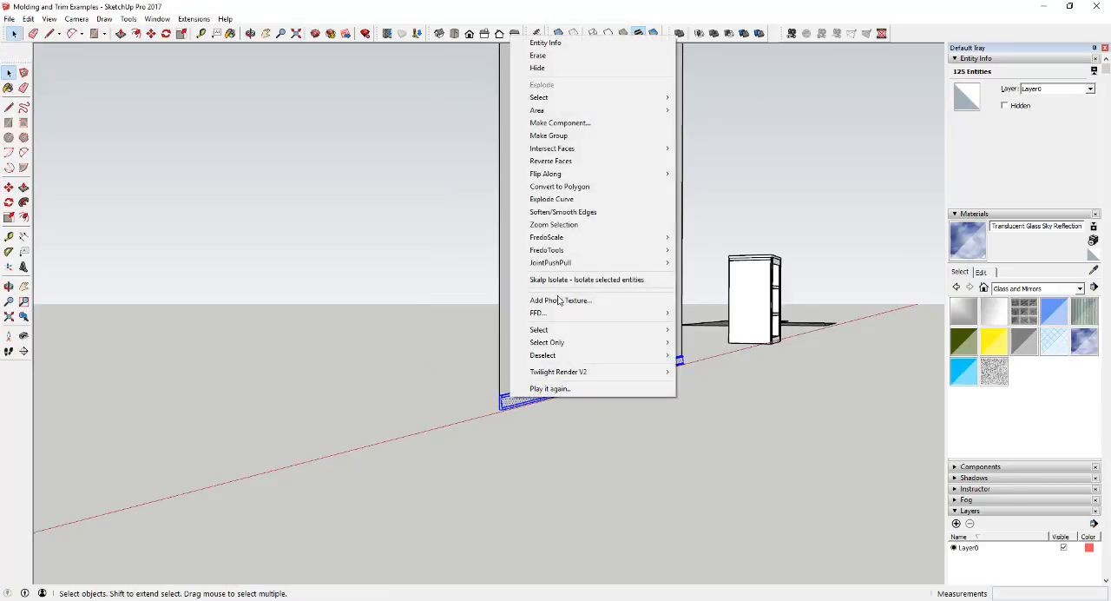
click(572, 136)
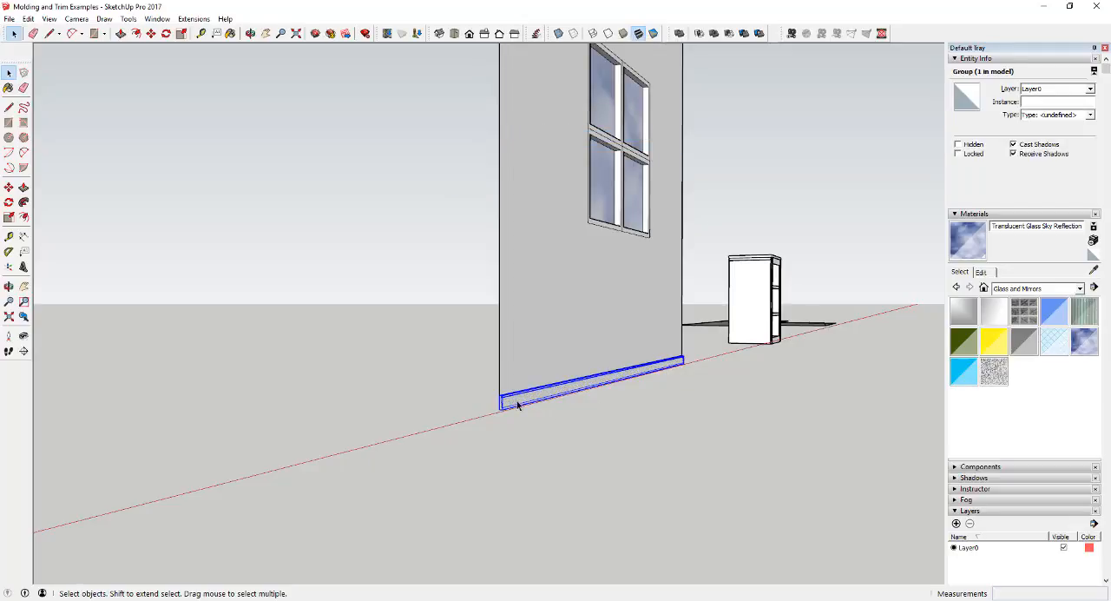
key(m)
click(516, 400)
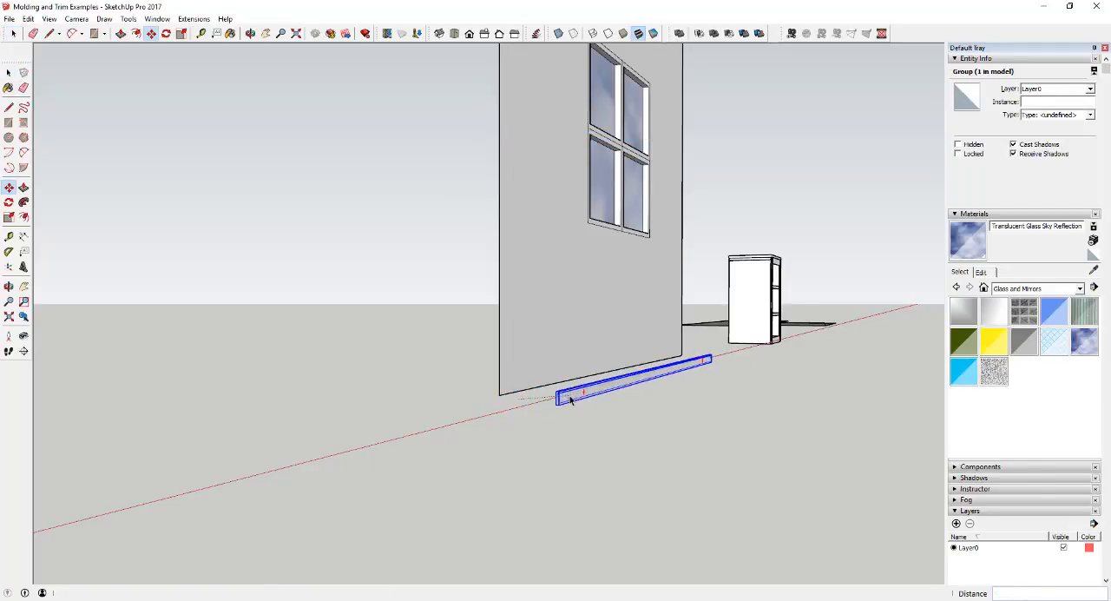
key(space)
Examine the grouped baseboard and the wall face above it from near and far.
scroll(590, 392, up, 6)
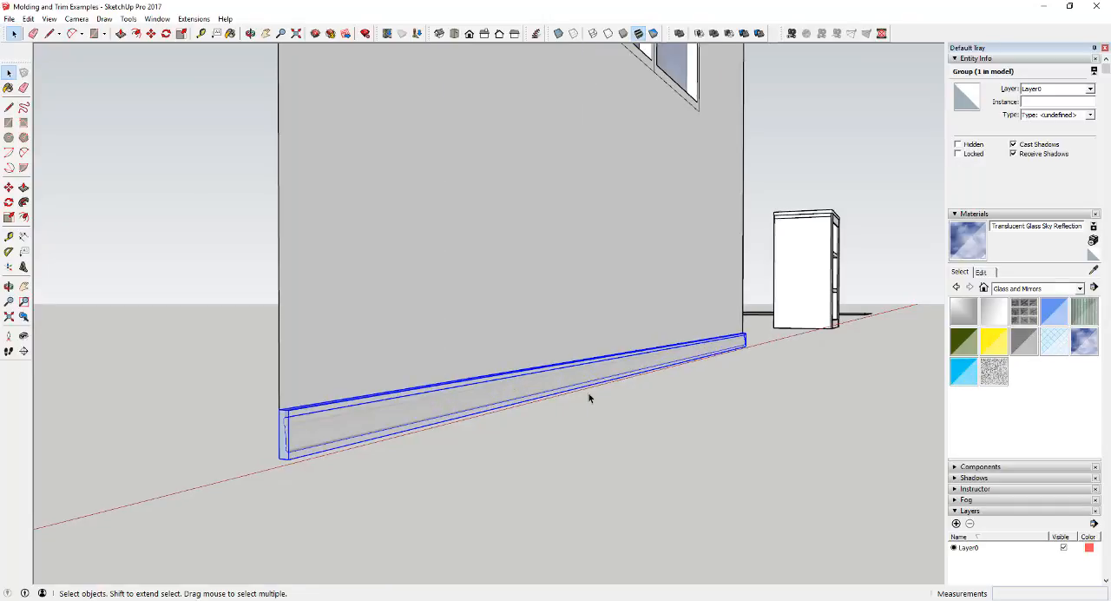
scroll(434, 382, down, 4)
scroll(184, 412, up, 5)
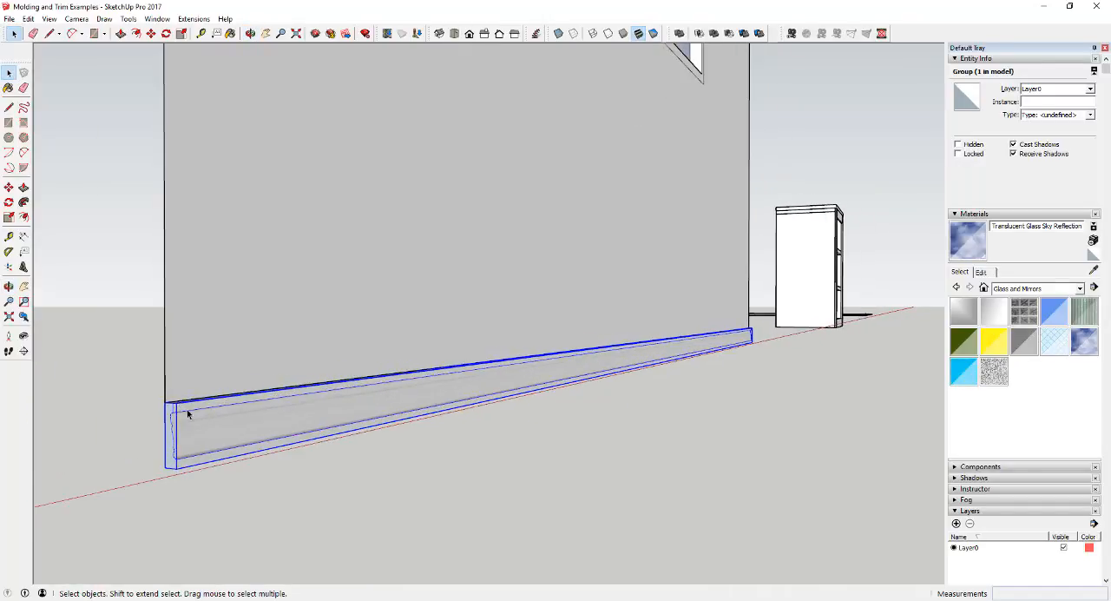
scroll(193, 431, down, 2)
scroll(194, 433, down, 3)
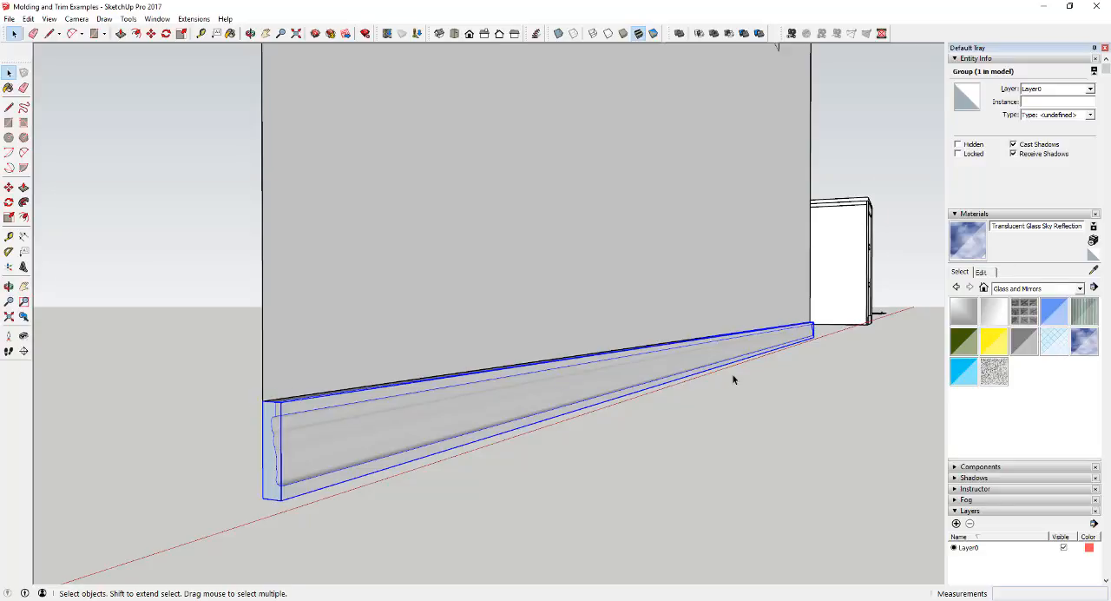
scroll(733, 380, down, 4)
scroll(724, 309, up, 1)
click(725, 310)
middle_drag(723, 310, 712, 312)
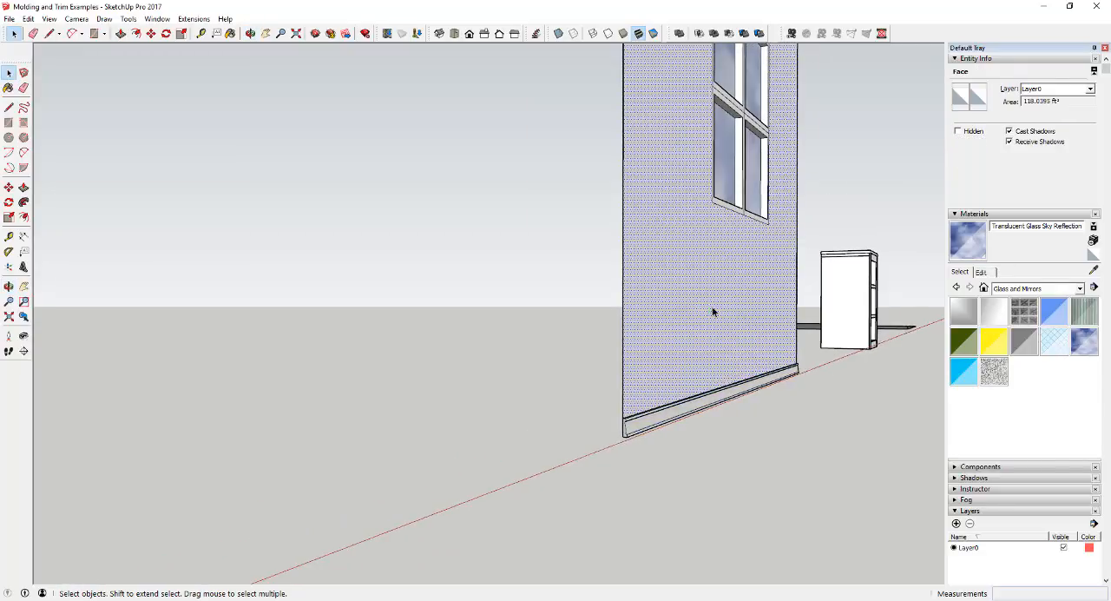
key(r)
key(space)
scroll(691, 332, down, 1)
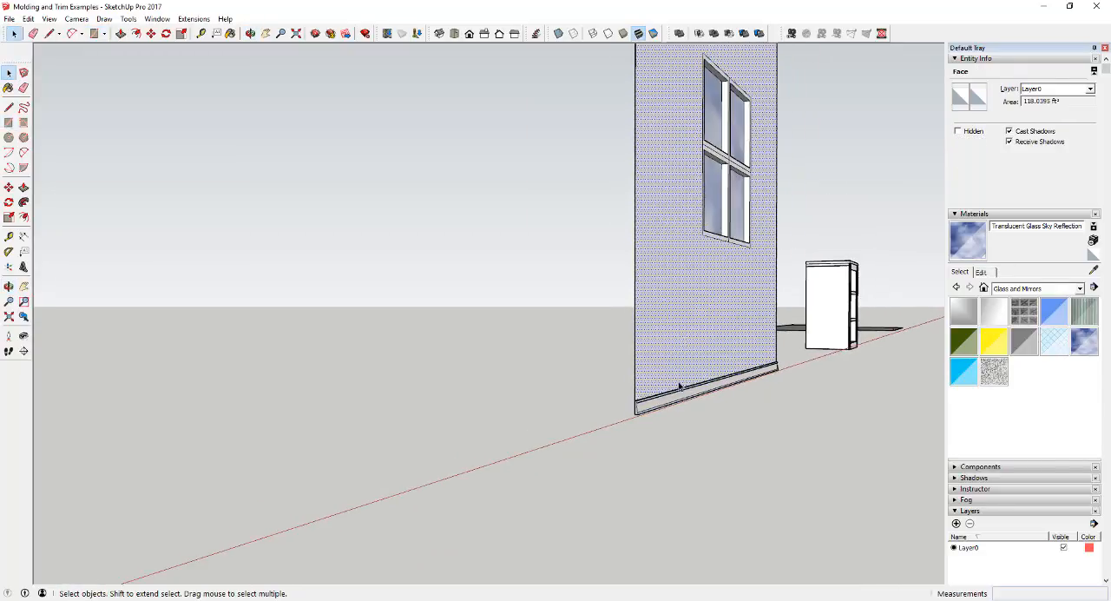
scroll(685, 365, up, 3)
scroll(659, 377, down, 2)
scroll(631, 373, up, 1)
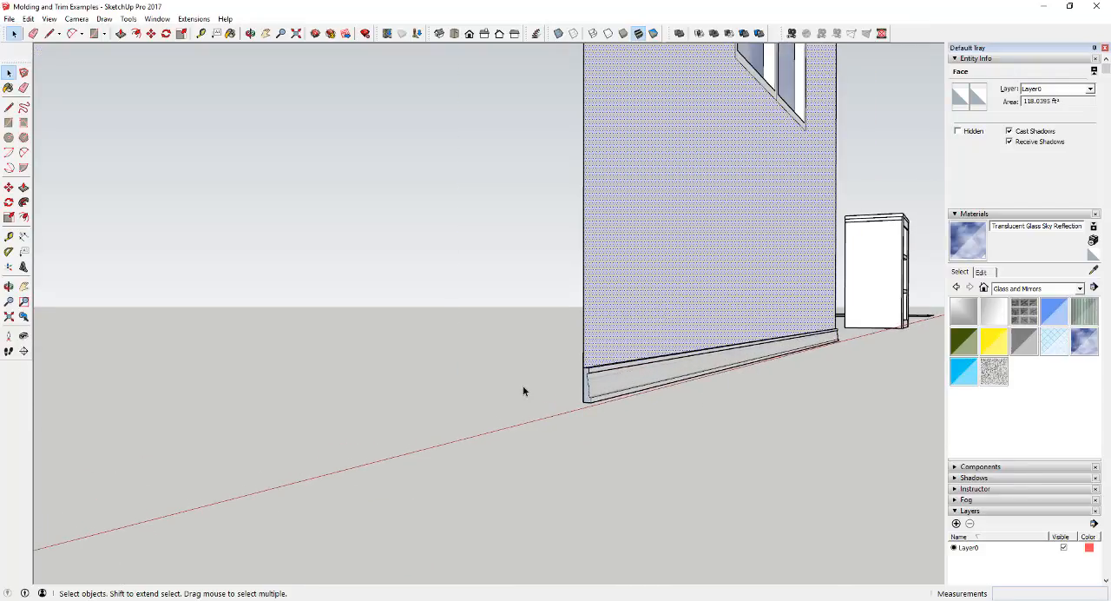
scroll(476, 388, down, 3)
scroll(729, 327, up, 4)
Inspect the nested side panel and shelf groups inside the bookcase group, then close the group.
scroll(729, 328, up, 4)
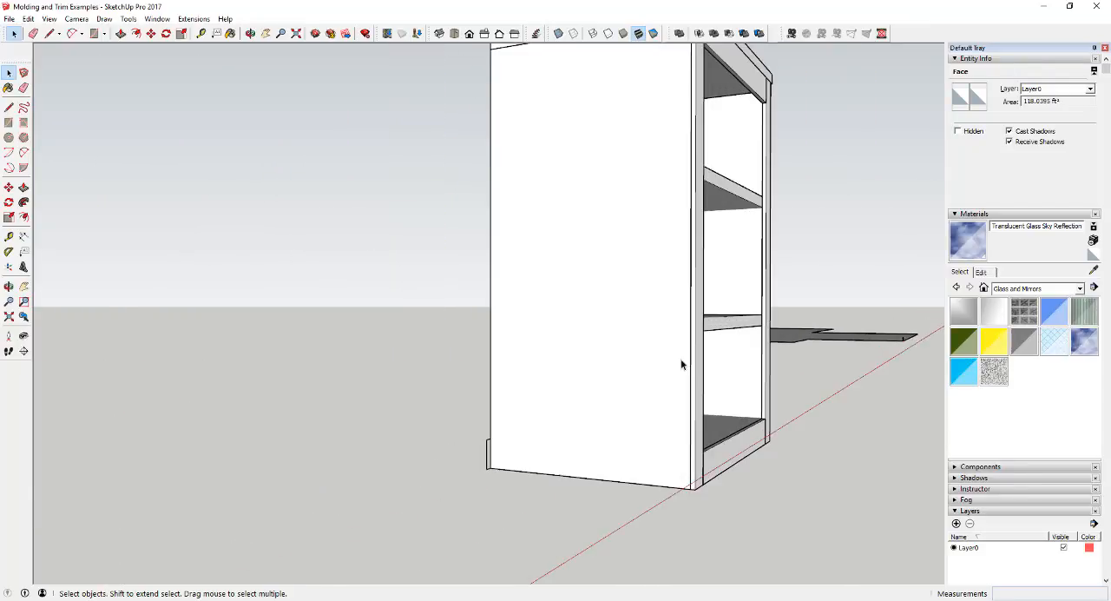
middle_drag(607, 419, 458, 459)
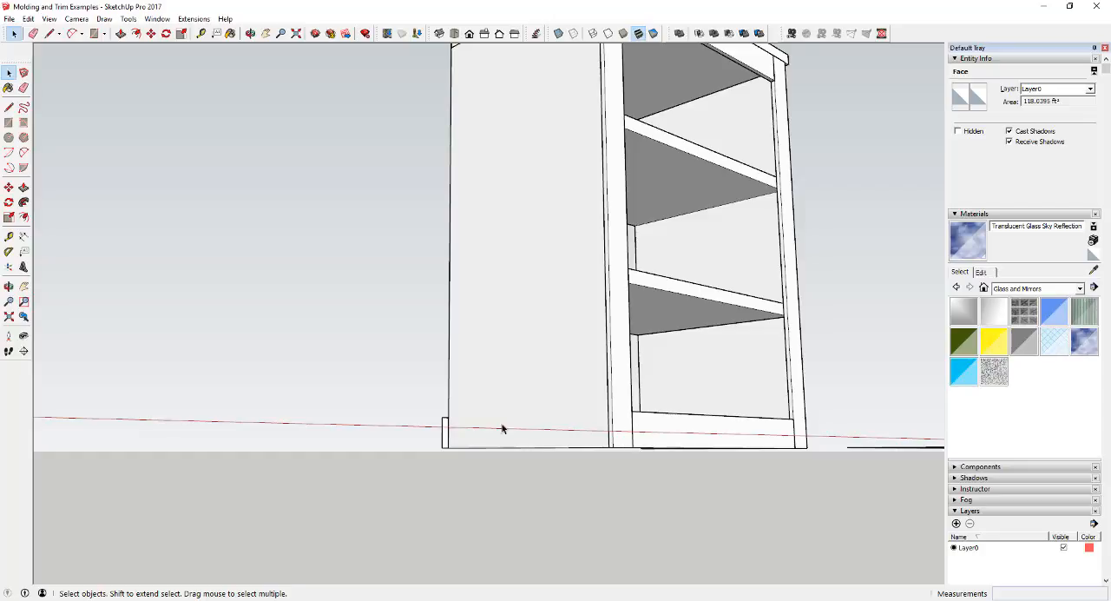
middle_drag(502, 428, 665, 447)
scroll(789, 443, down, 5)
middle_drag(789, 443, 655, 440)
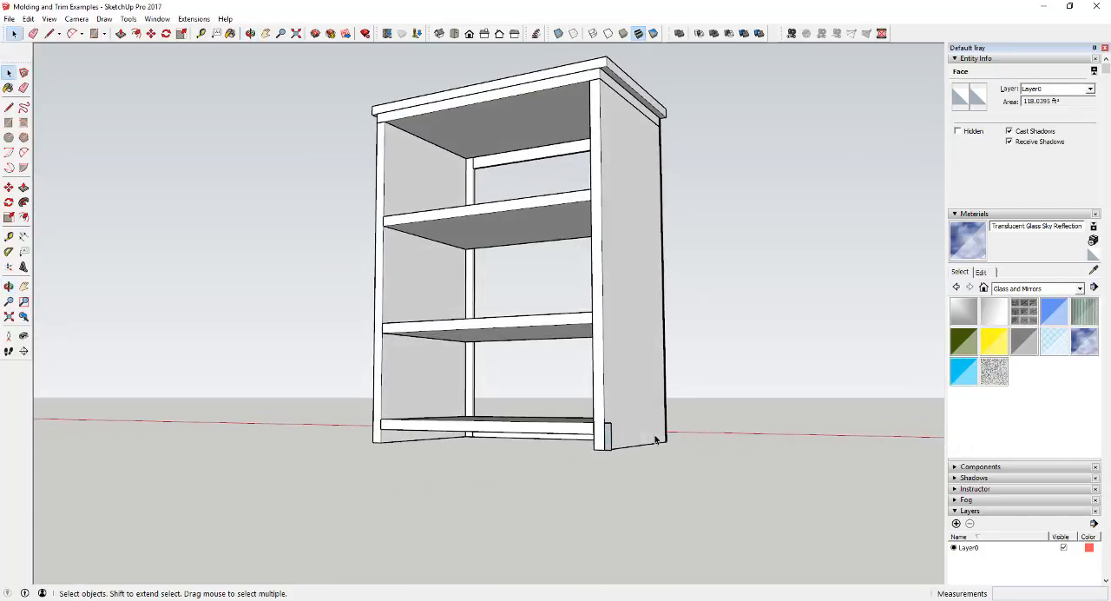
scroll(655, 440, up, 5)
click(493, 414)
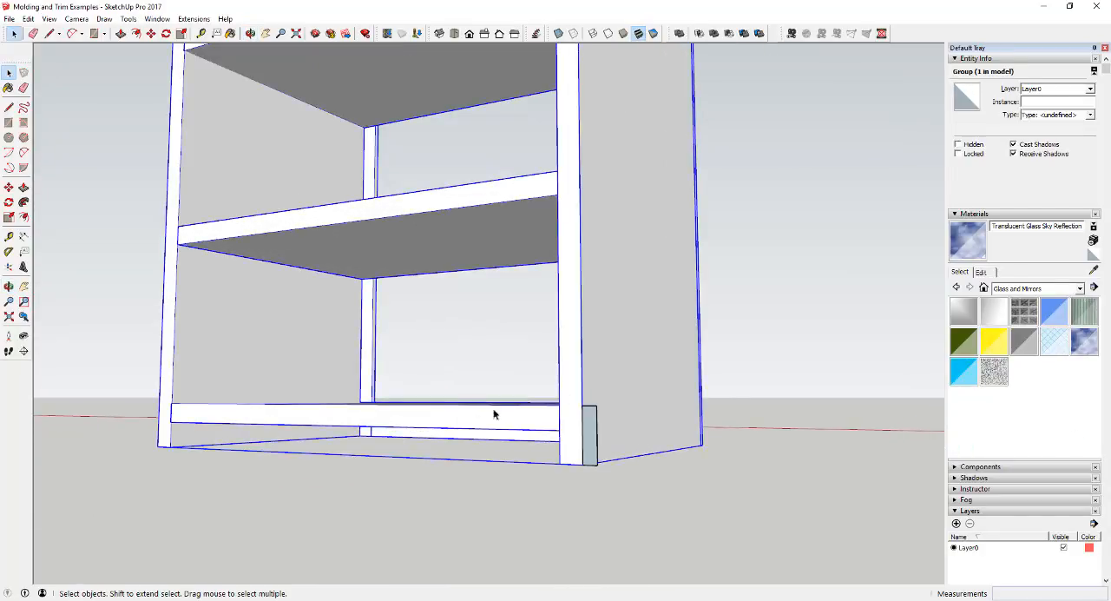
scroll(597, 383, down, 2)
double_click(604, 384)
click(604, 384)
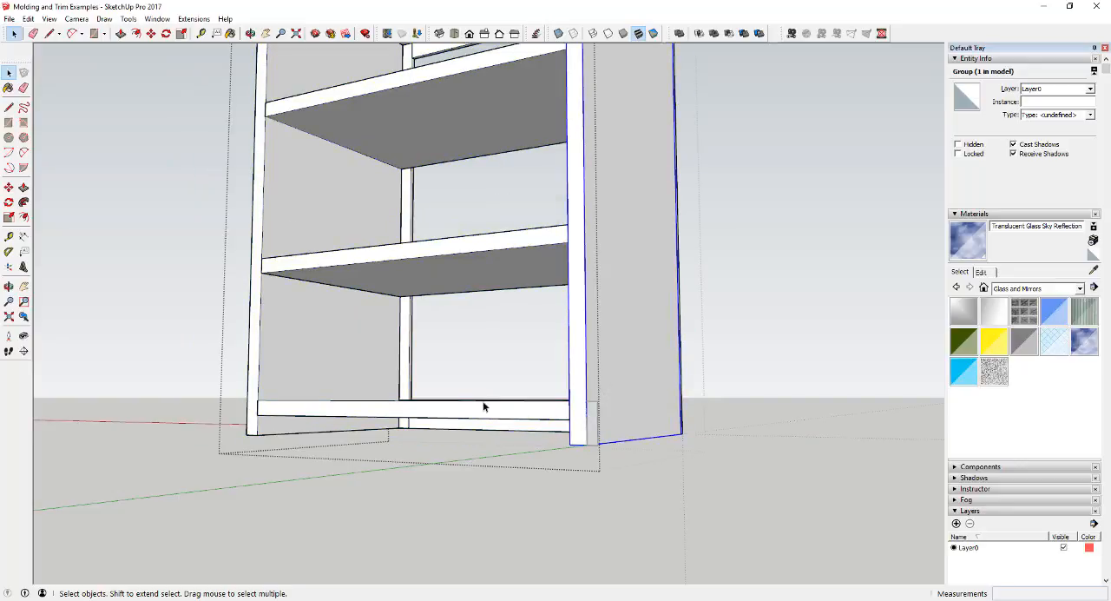
click(285, 357)
click(367, 409)
click(411, 250)
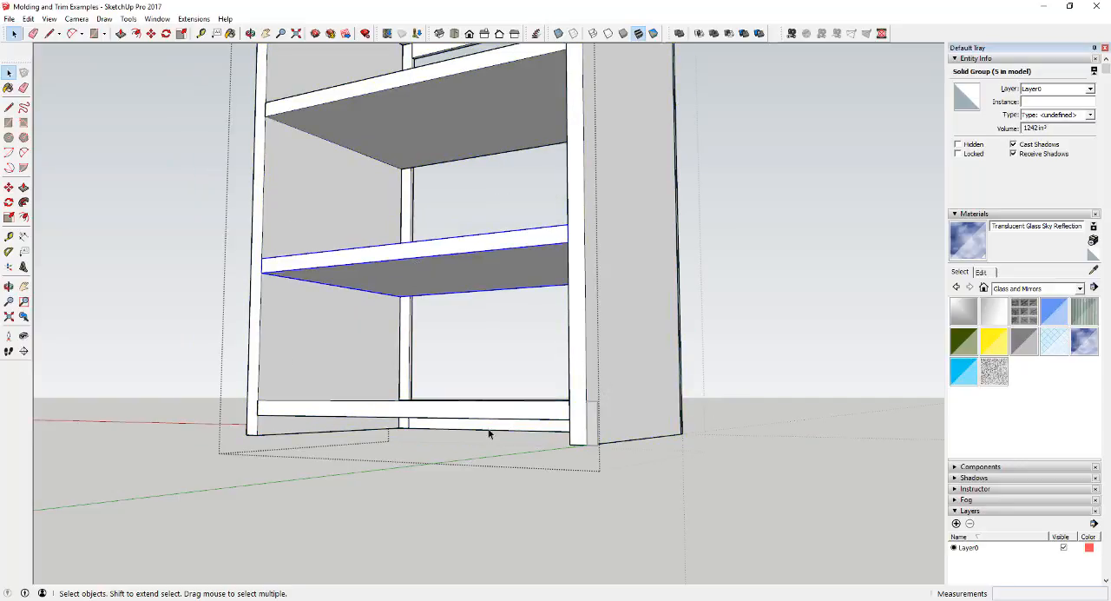
click(689, 482)
middle_drag(558, 443, 241, 447)
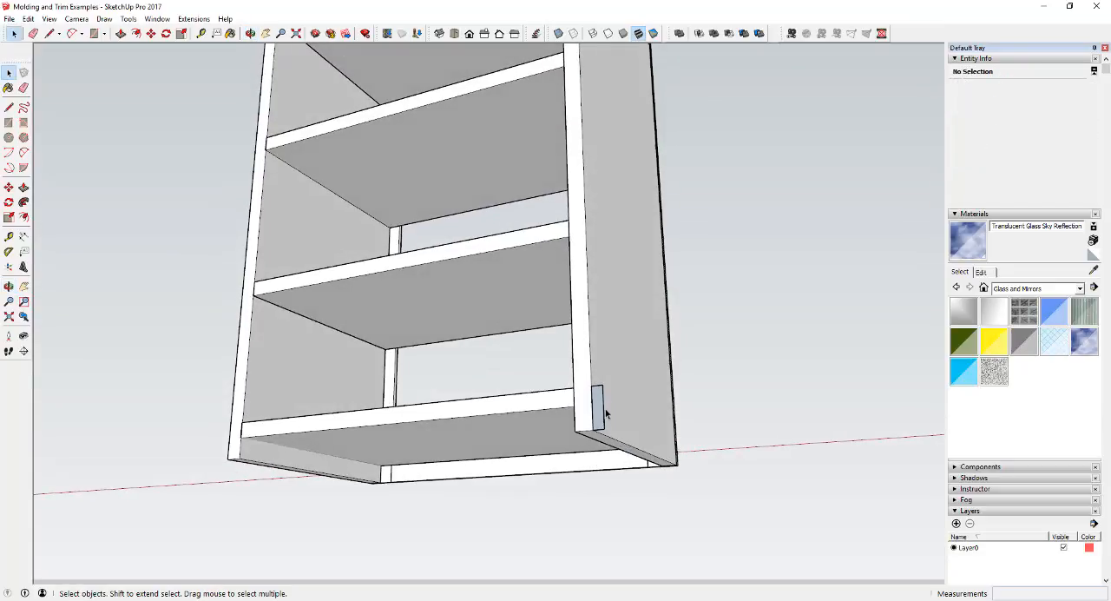
scroll(605, 414, up, 5)
key(l)
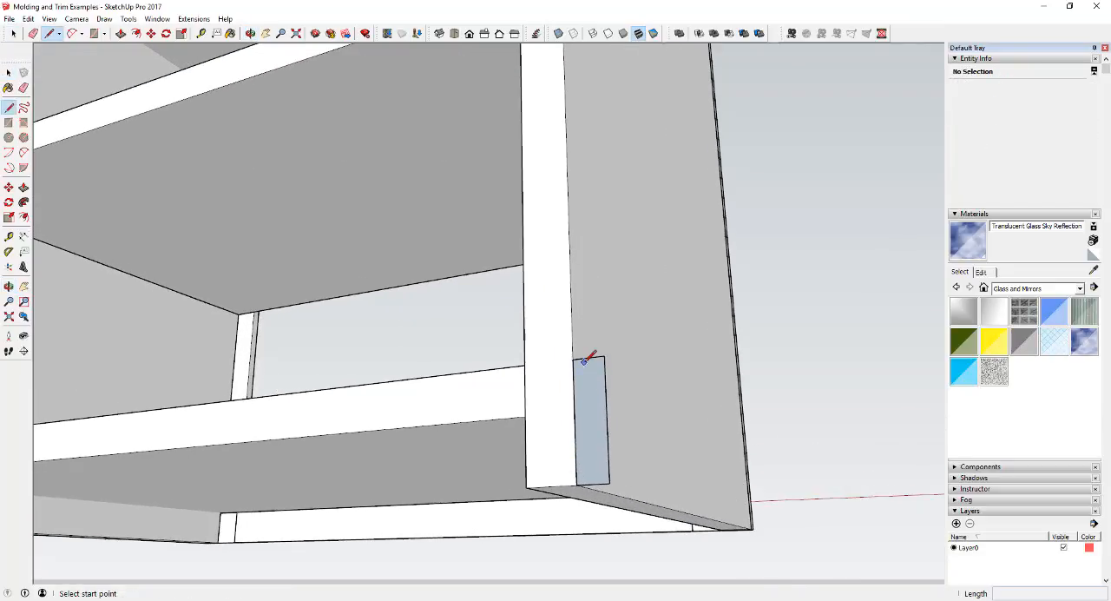
click(591, 356)
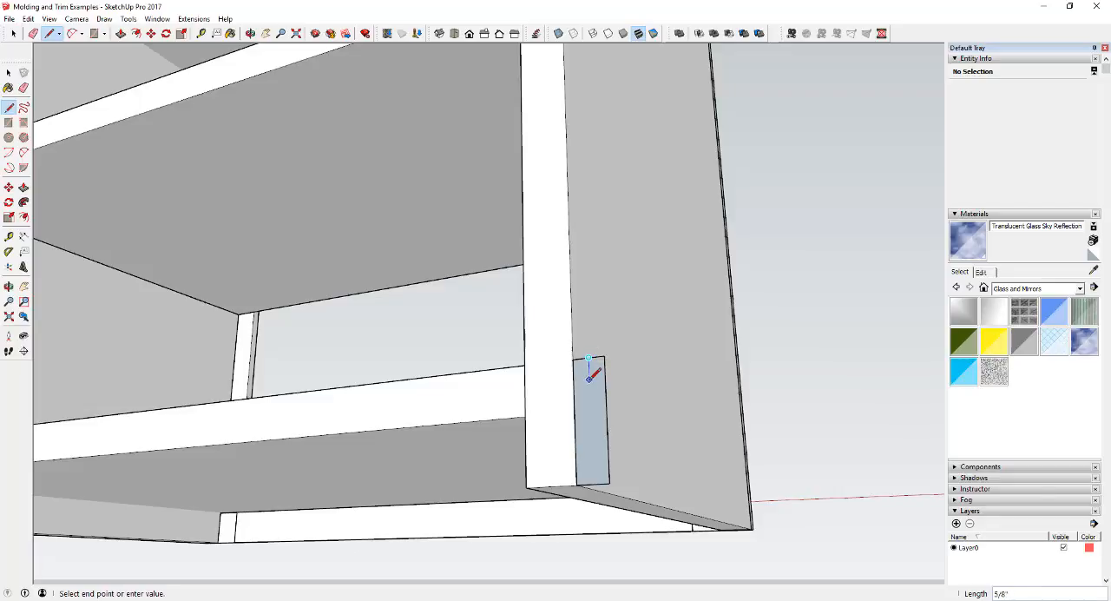
key(space)
key(a)
click(587, 395)
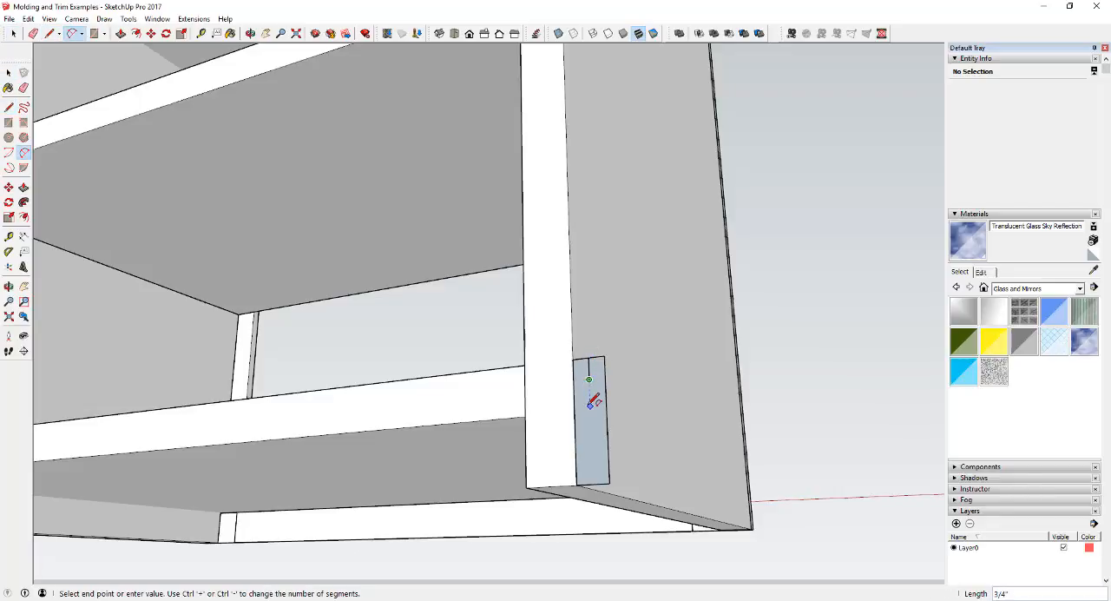
key(space)
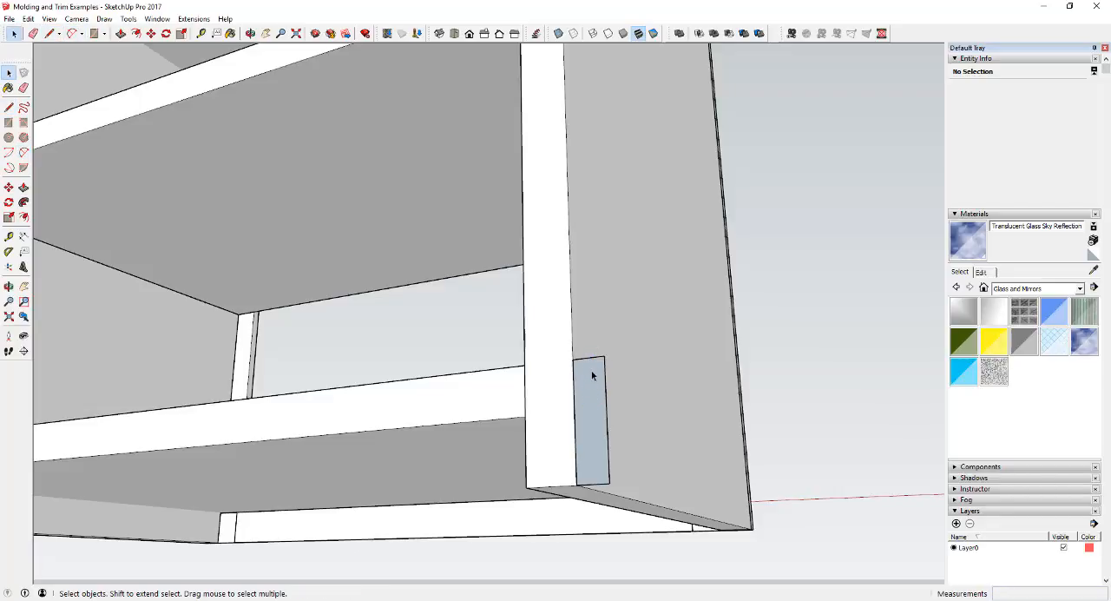
Round the small rectangle's upper outer corner with an arc spanning about 11/16" from its top edge's midpoint, tangent to the outer edge.
key(a)
click(589, 358)
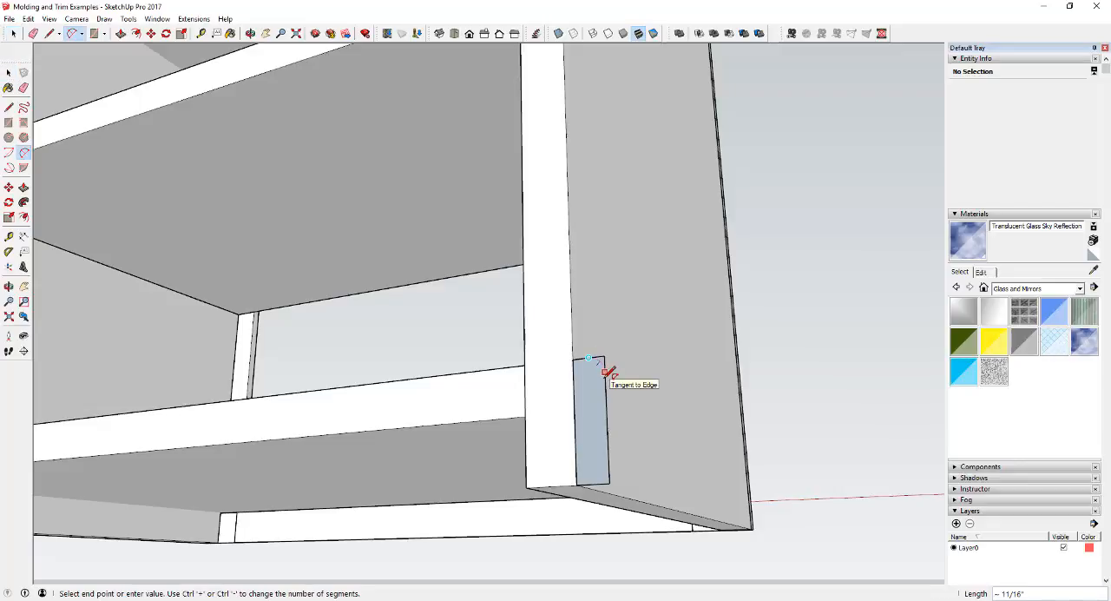
click(608, 374)
key(space)
scroll(613, 391, up, 4)
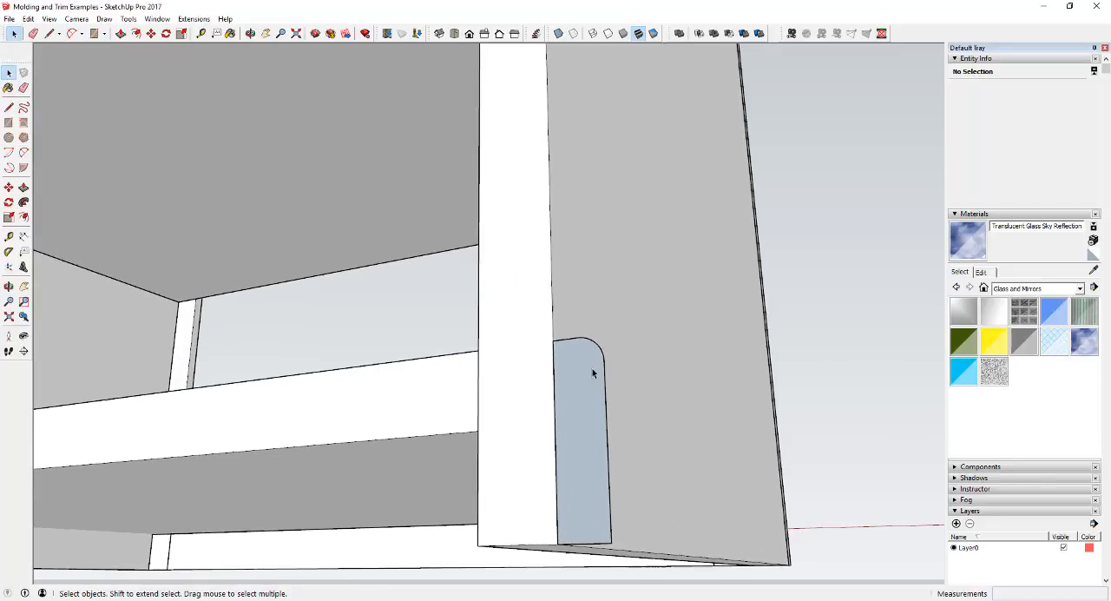
scroll(582, 337, up, 2)
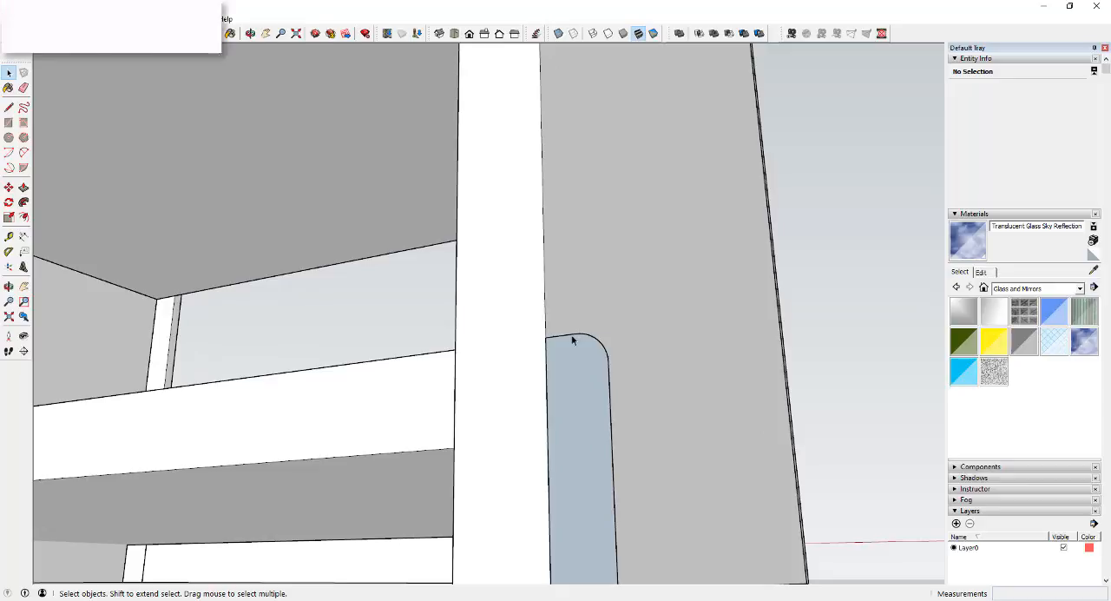
scroll(600, 388, down, 2)
scroll(642, 403, down, 2)
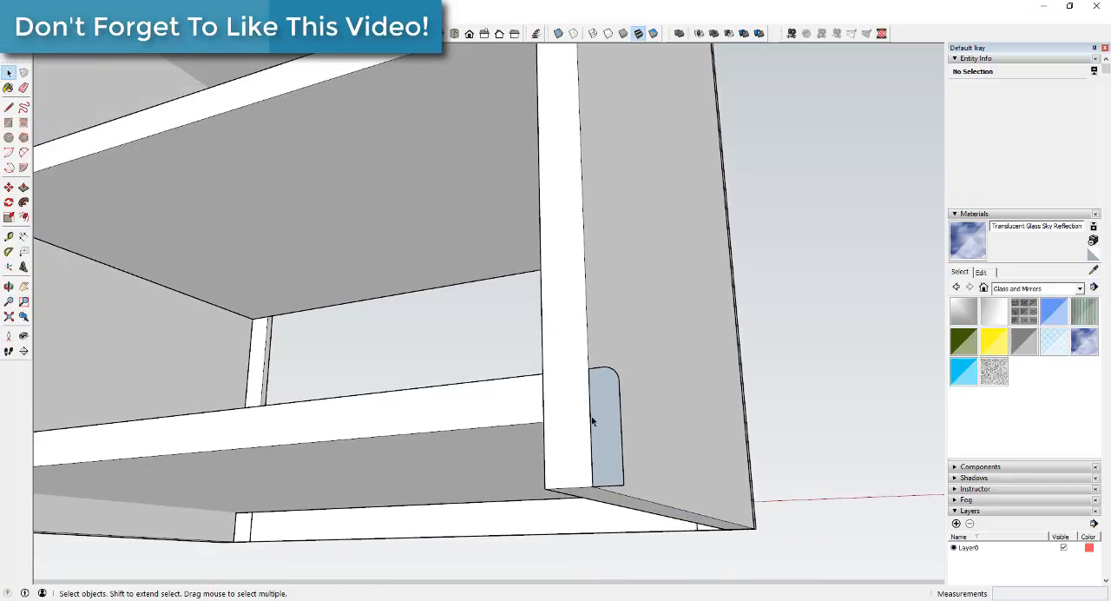
Draw a connected line path along the bookcase's bottom outer edges: from the profile 2' 1/2" along the side, across the far long edge, and along the other side.
click(613, 422)
scroll(573, 474, down, 1)
click(573, 474)
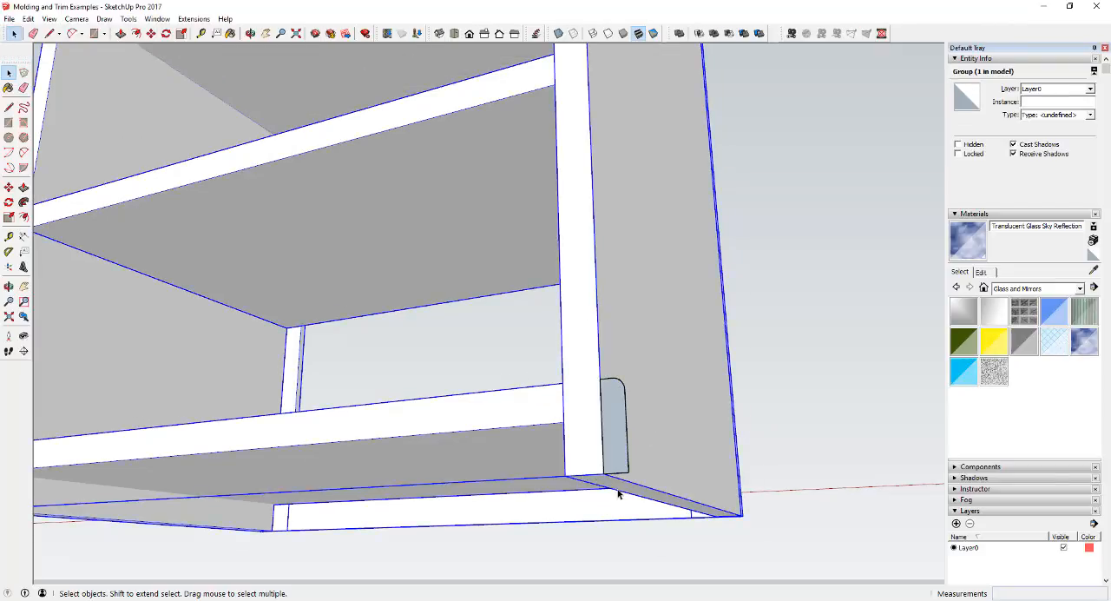
key(l)
click(605, 475)
scroll(743, 514, up, 2)
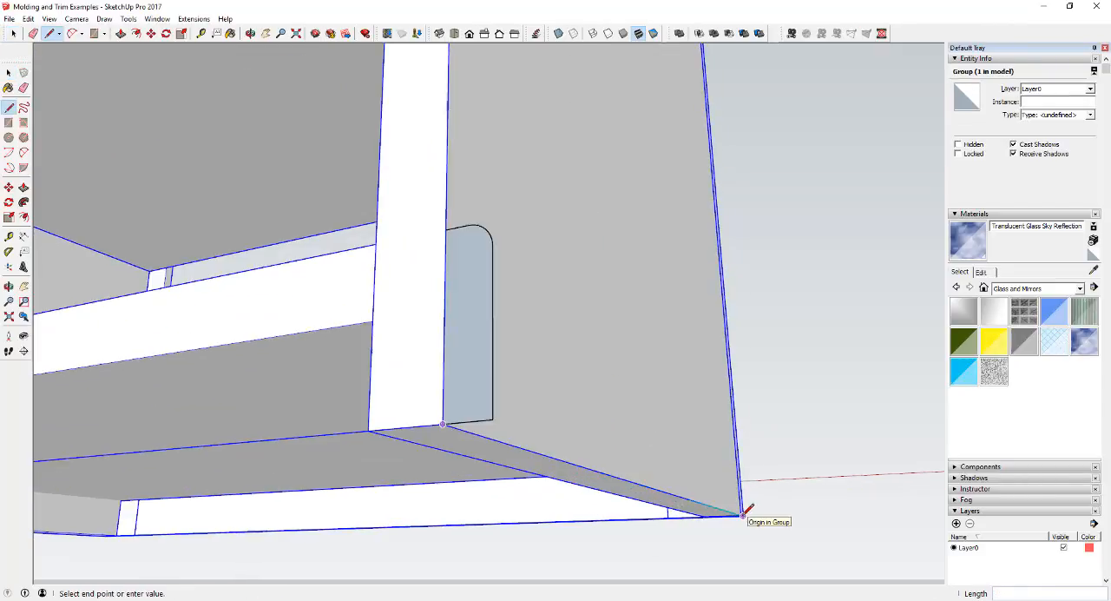
mouse_move(743, 514)
middle_down()
mouse_move(717, 483)
mouse_move(569, 438)
middle_up()
scroll(598, 447, down, 2)
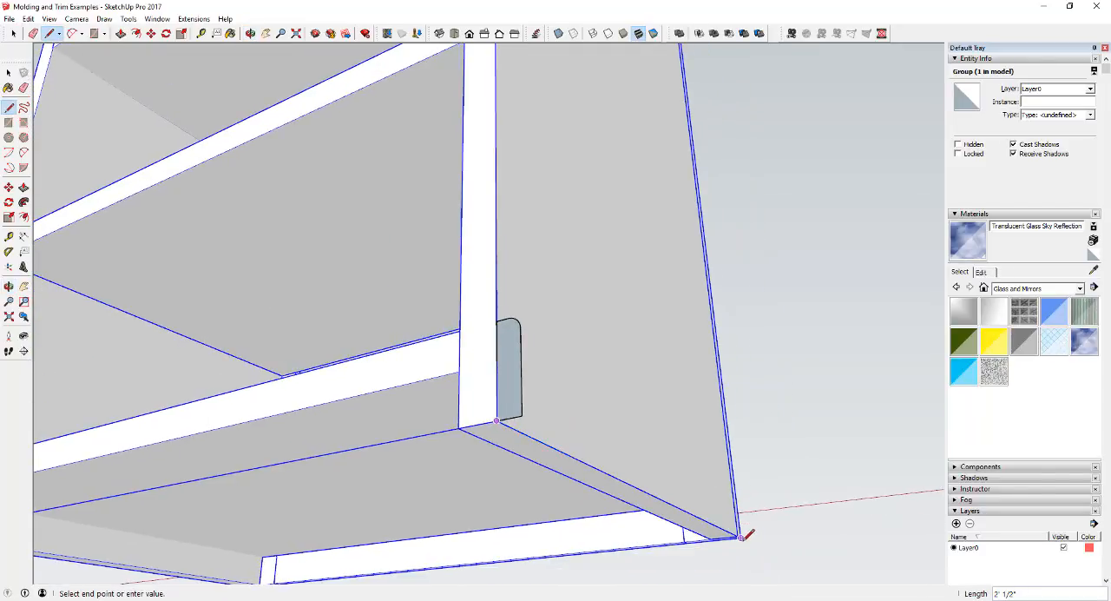
scroll(572, 536, down, 3)
scroll(350, 565, up, 6)
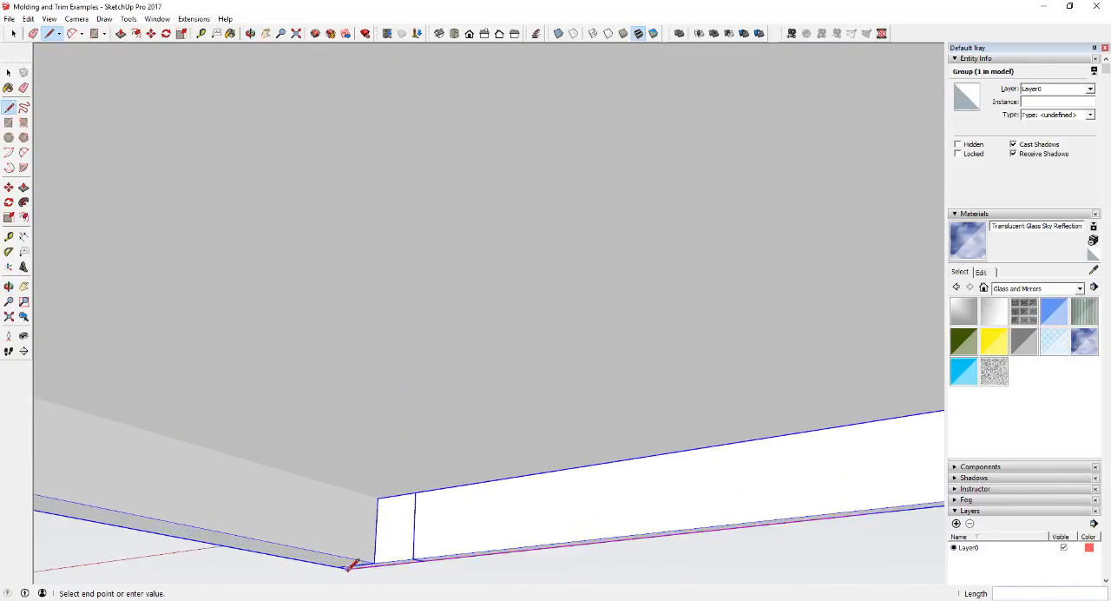
click(350, 565)
scroll(454, 540, down, 6)
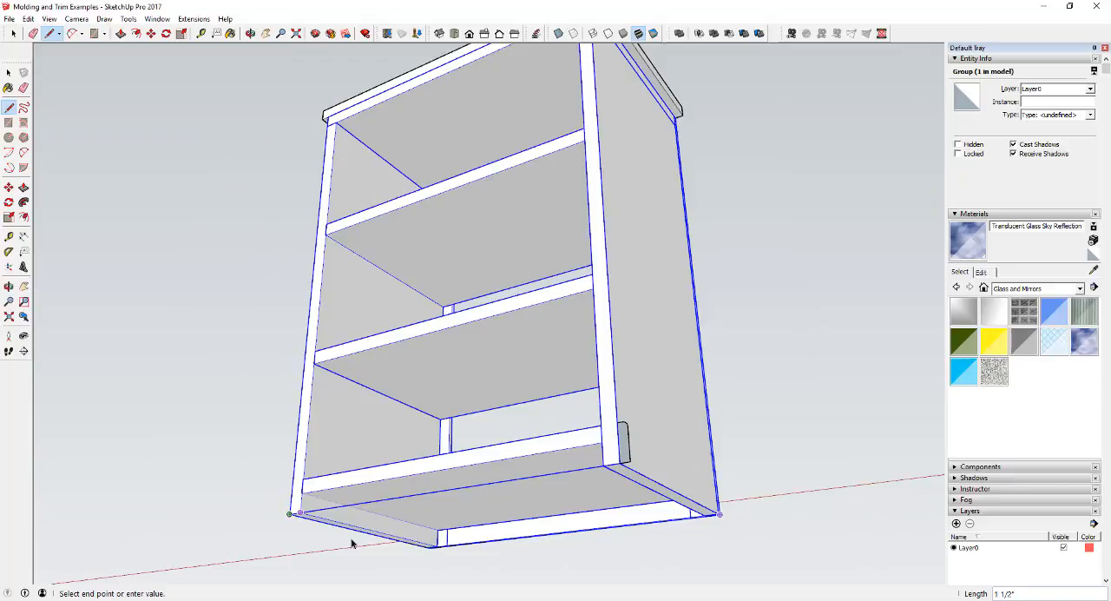
key(space)
click(625, 575)
Try sweeping the rounded profile along the three path edges at the bookcase's base with Follow Me, and undo the sweep.
scroll(694, 529, up, 3)
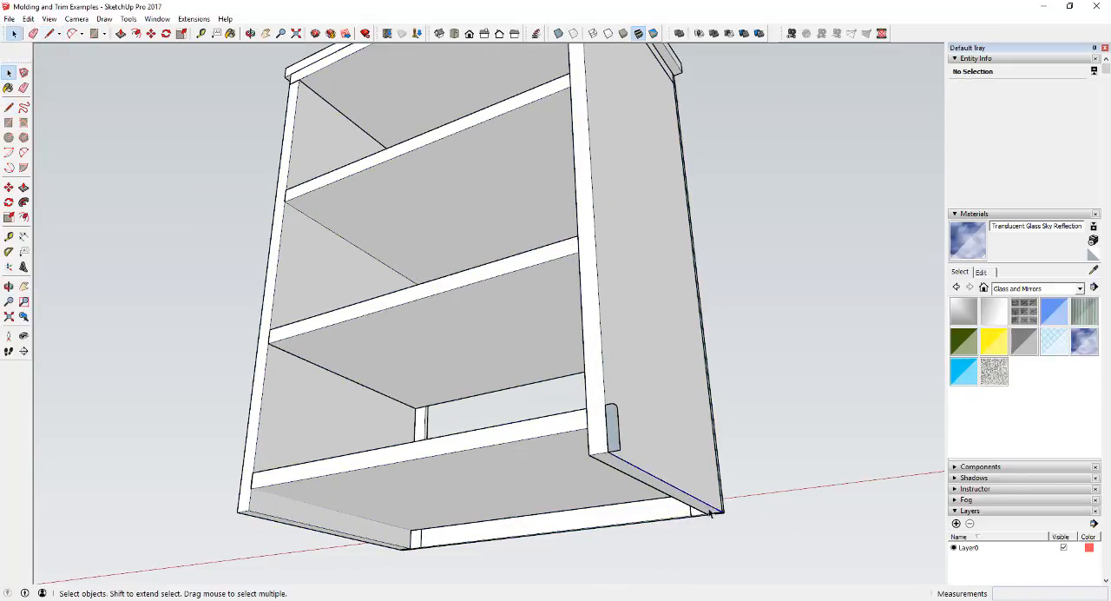
click(715, 518)
triple_click(715, 518)
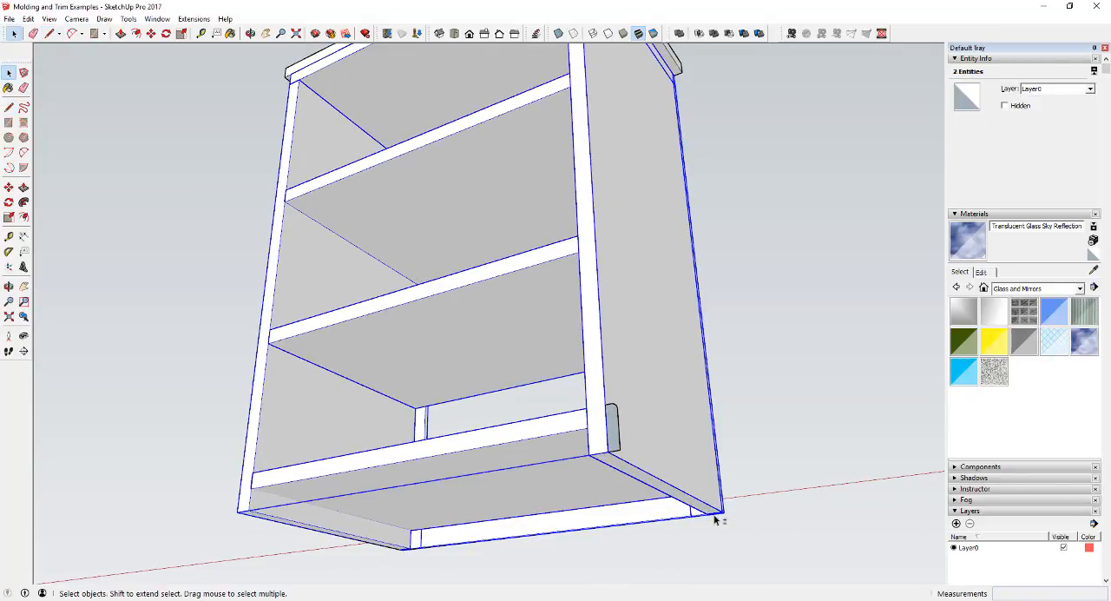
click(713, 516)
scroll(701, 521, up, 5)
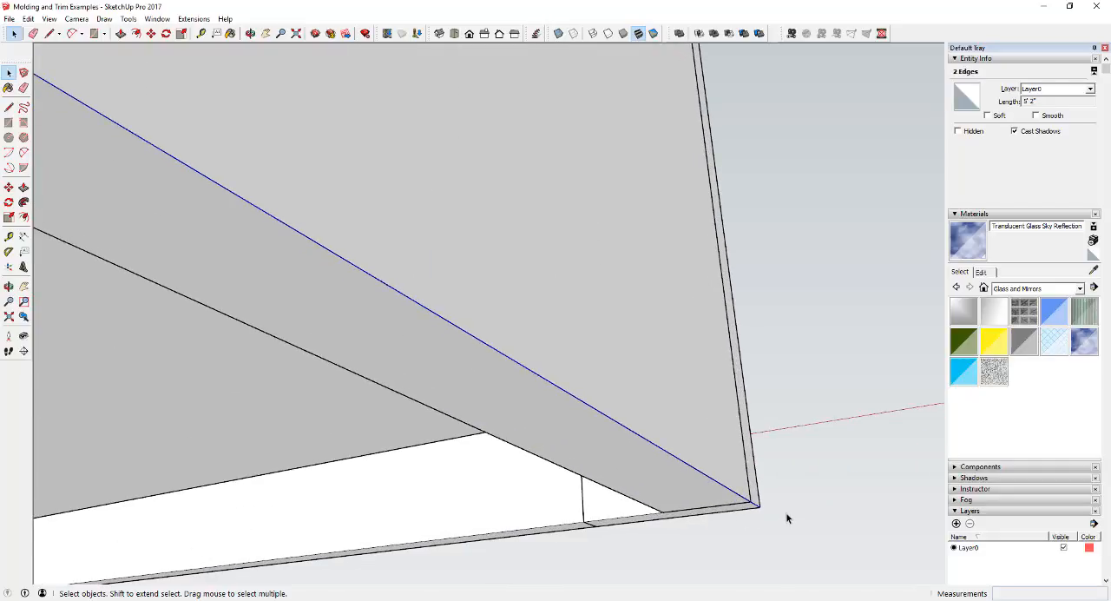
middle_drag(787, 518, 124, 460)
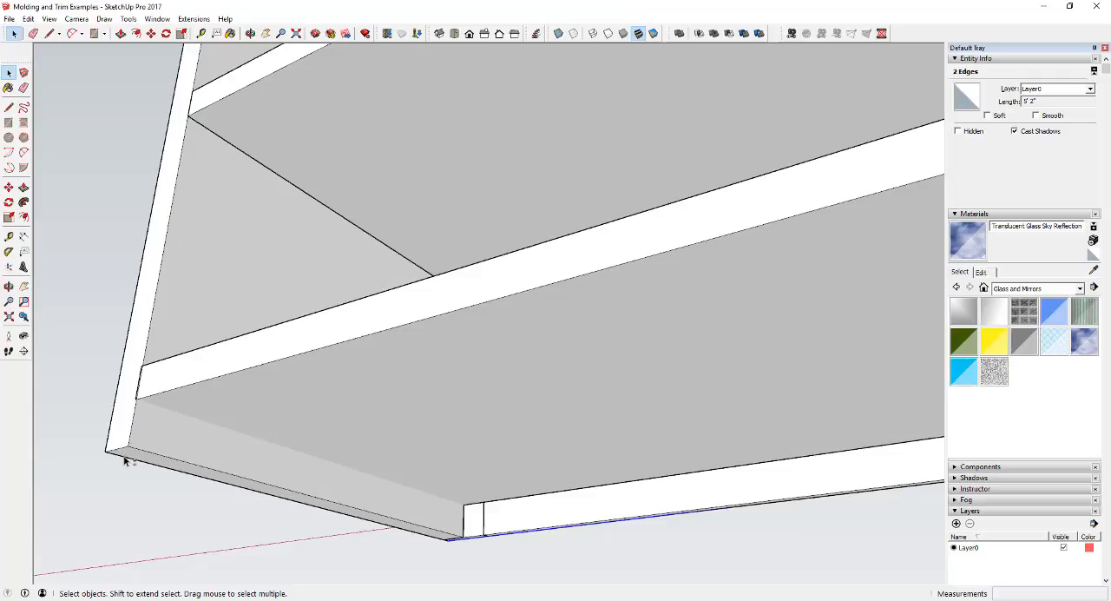
scroll(326, 512, down, 4)
middle_drag(647, 424, 599, 473)
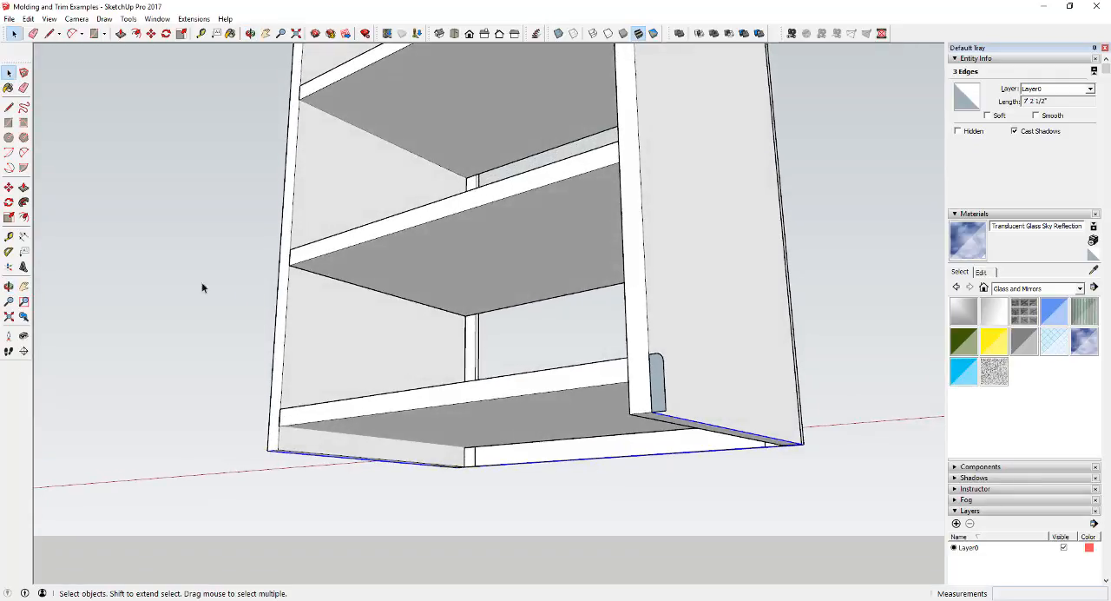
click(24, 201)
click(665, 395)
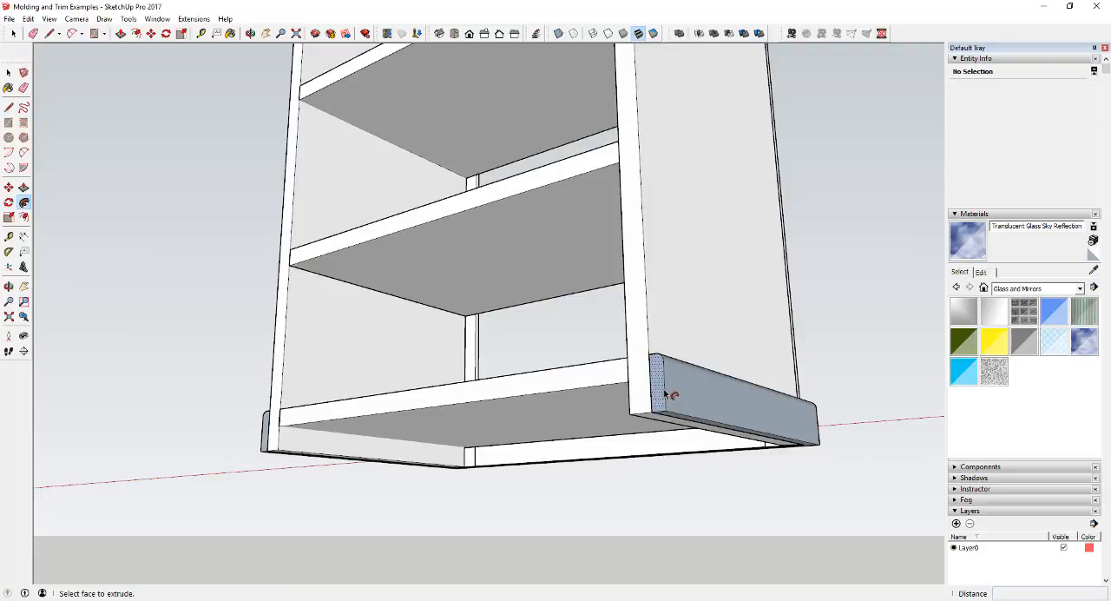
key(ctrl+z)
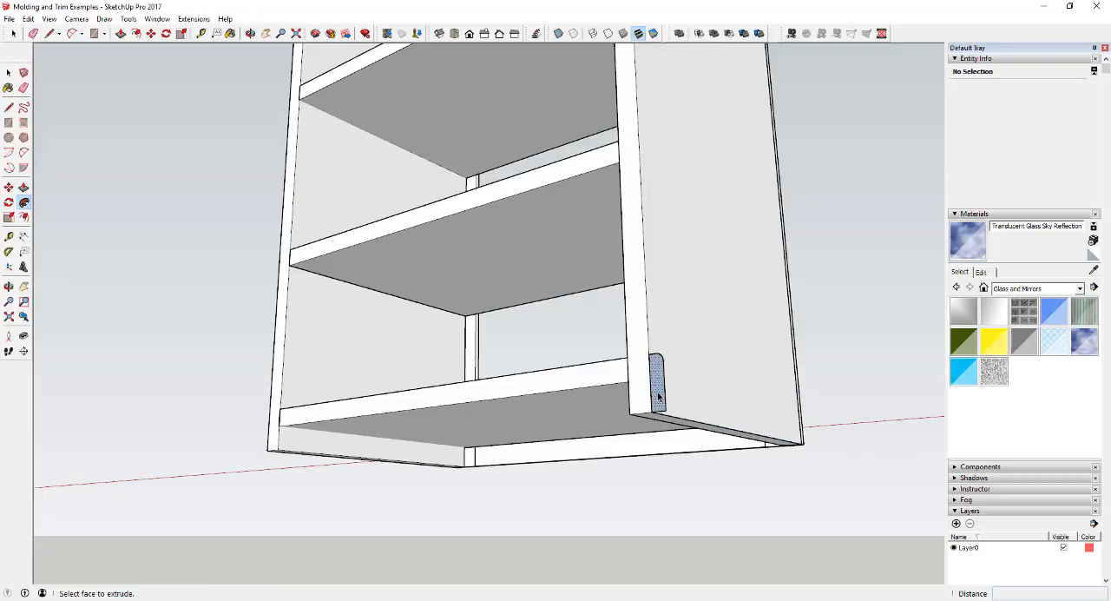
Reverse the orientation of the rounded profile face at the bookcase's bottom corner.
key(space)
right_click(657, 390)
click(718, 177)
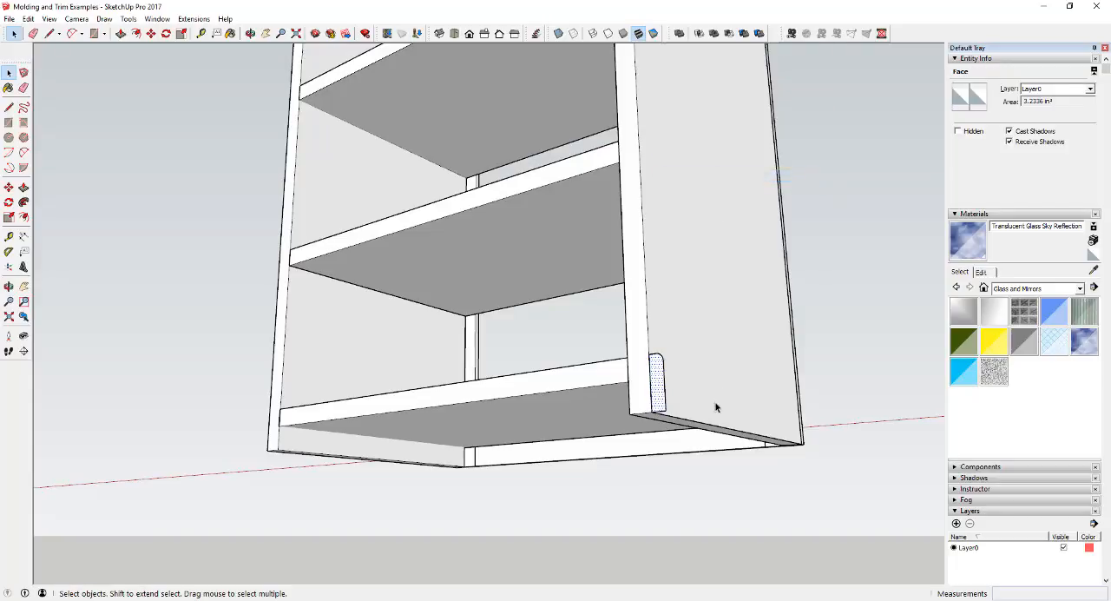
Sweep the reversed rounded profile along the three selected path edges around the bookcase's base using Follow Me.
middle_drag(717, 407, 657, 420)
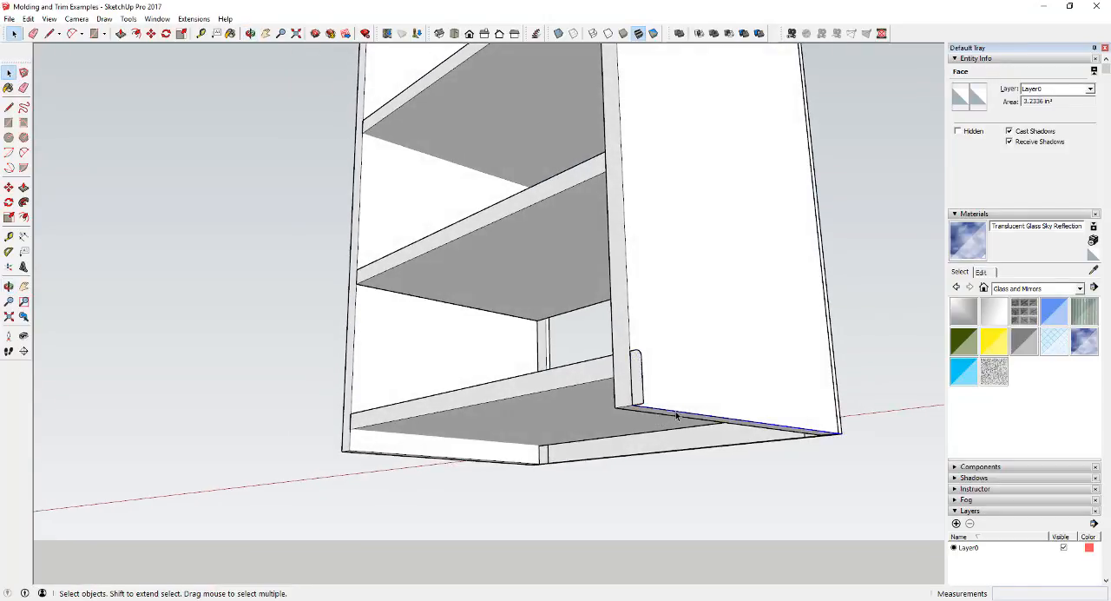
click(788, 440)
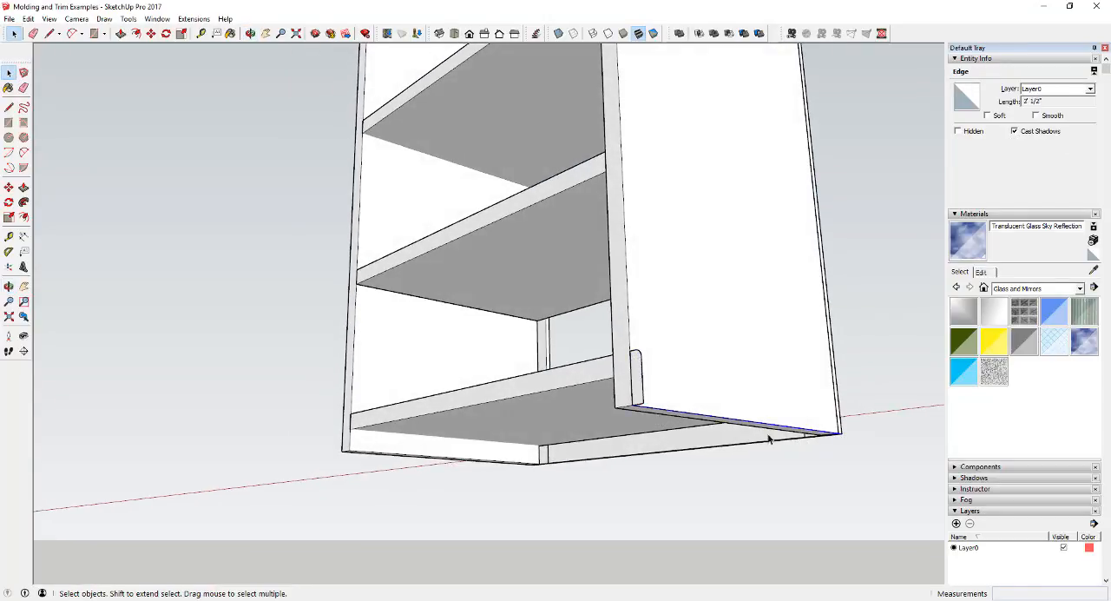
middle_drag(768, 439, 842, 425)
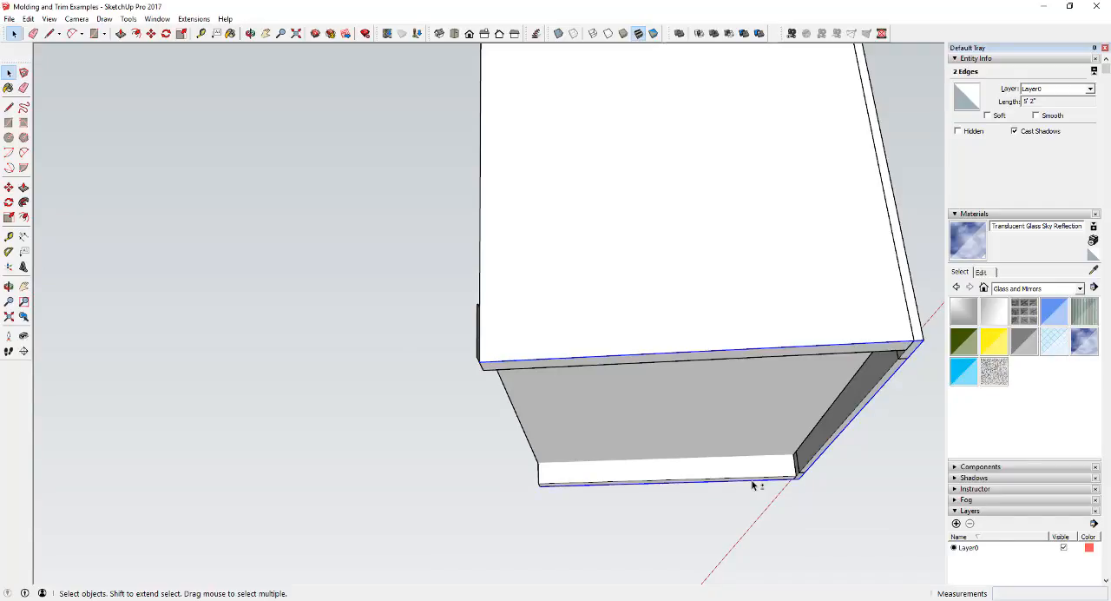
middle_drag(580, 421, 203, 256)
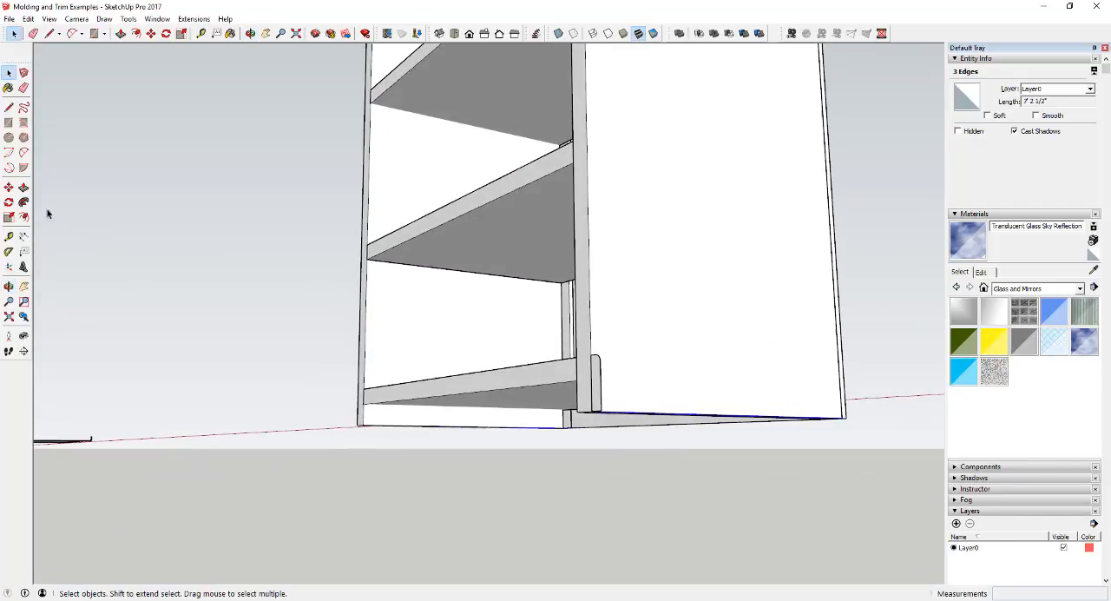
click(24, 202)
click(598, 392)
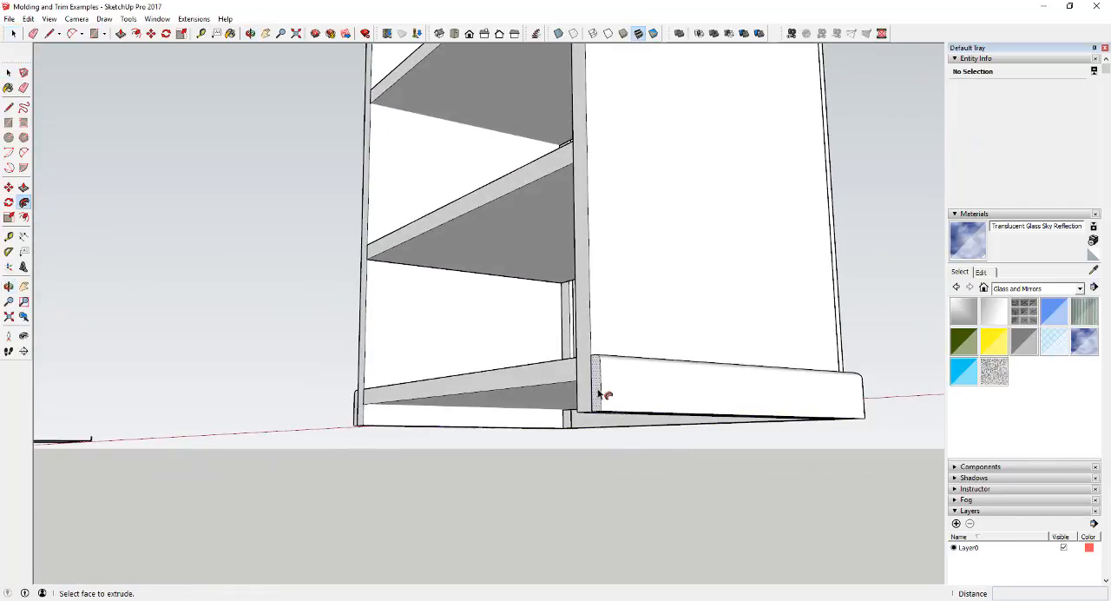
middle_drag(597, 395, 455, 516)
middle_drag(454, 451, 509, 550)
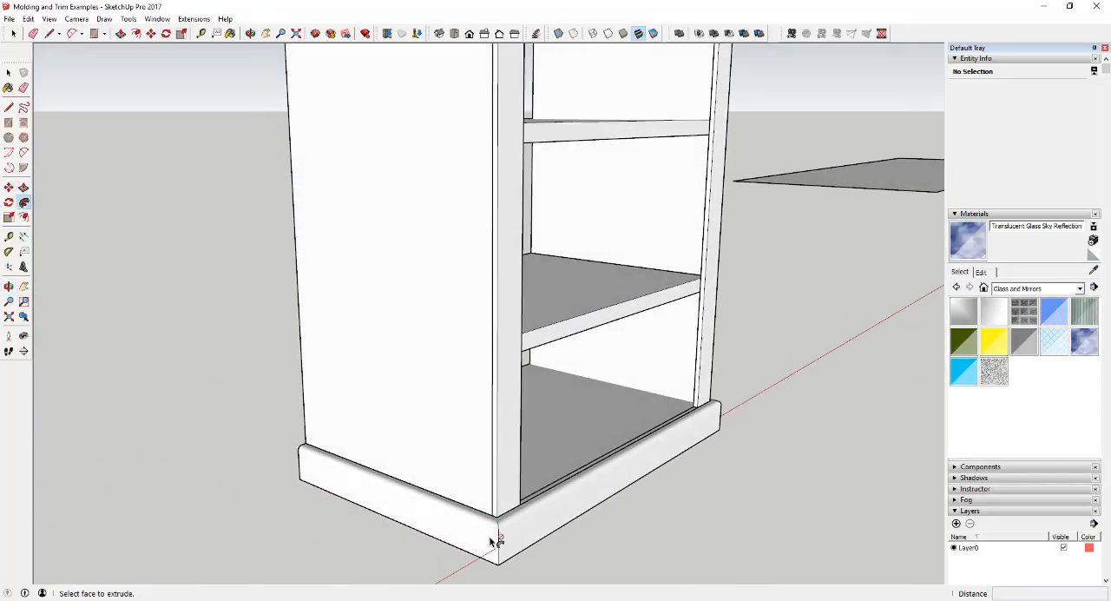
Select all connected geometry of the swept base trim and make it a group.
scroll(491, 541, up, 4)
middle_drag(876, 336, 543, 377)
key(space)
triple_click(550, 343)
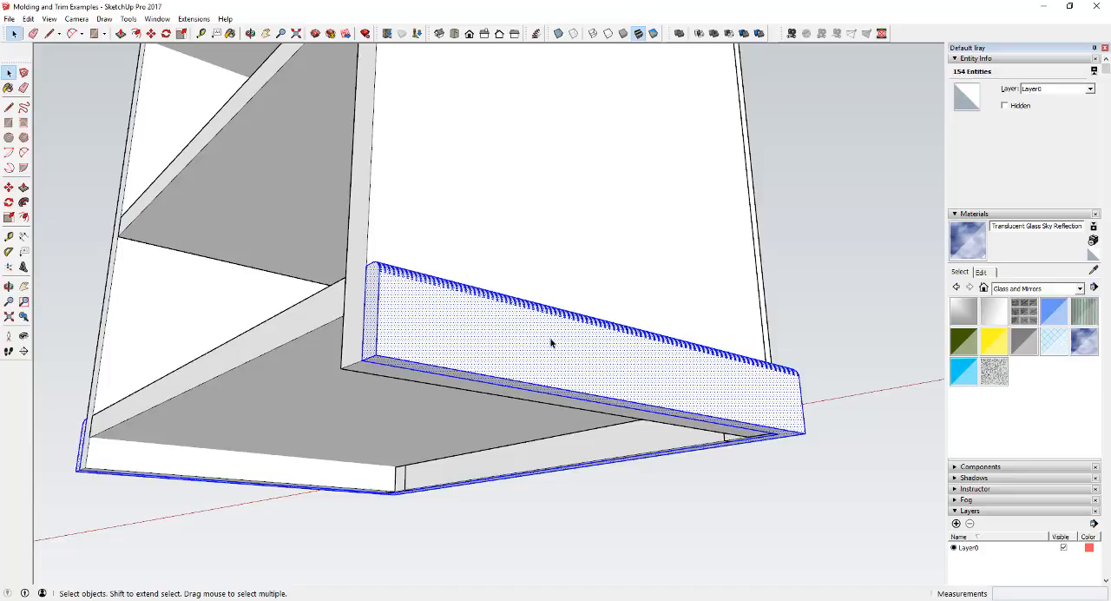
right_click(557, 342)
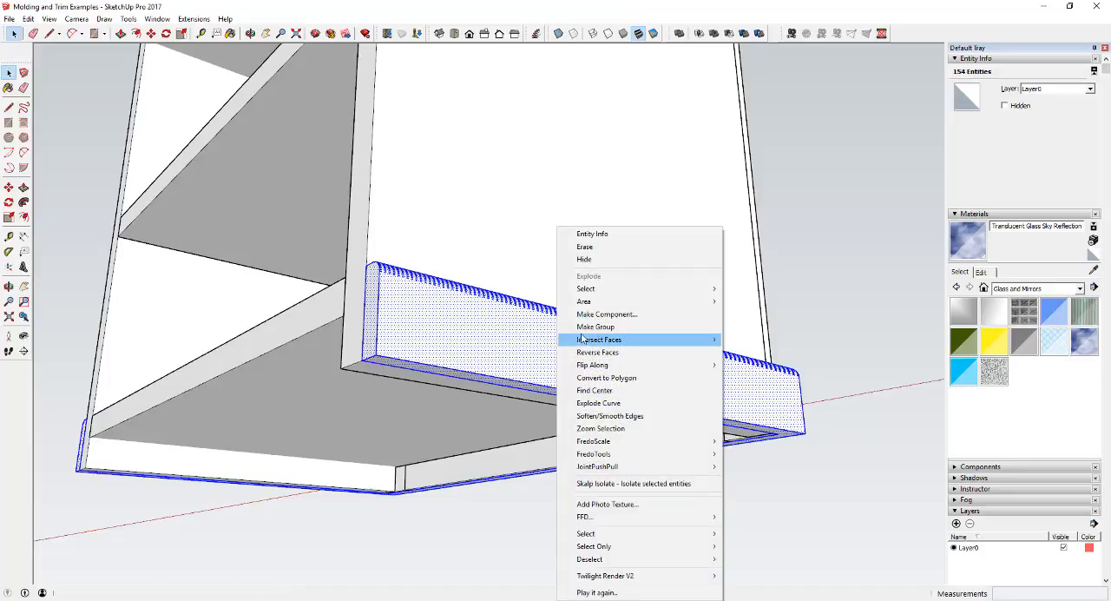
click(597, 327)
middle_drag(585, 337, 623, 374)
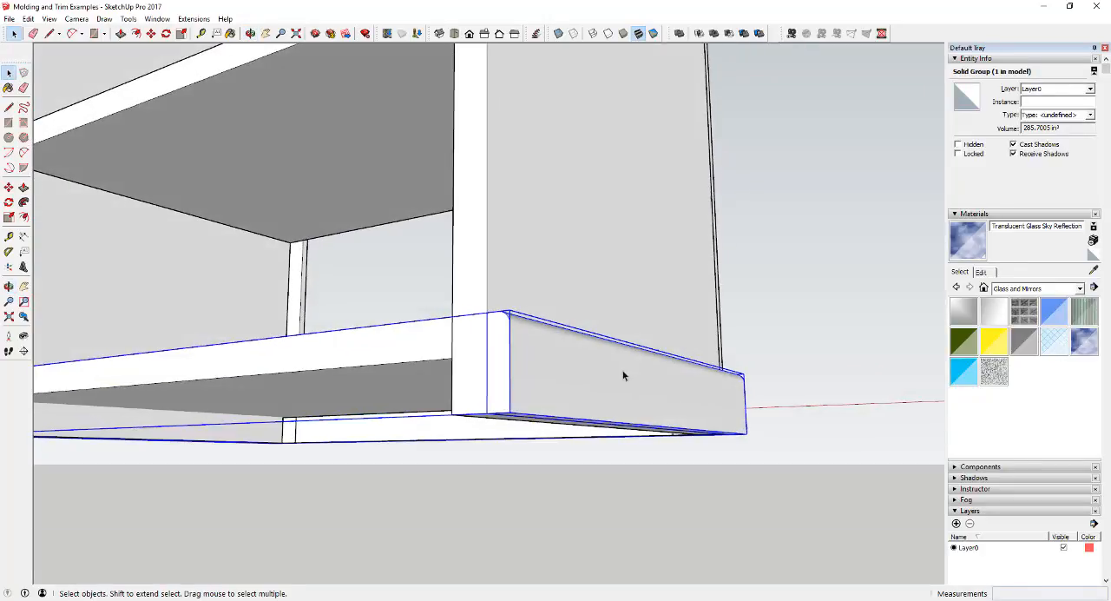
Hide the grouped base trim to check the bookcase underneath, and undo the hiding.
right_click(619, 374)
click(643, 64)
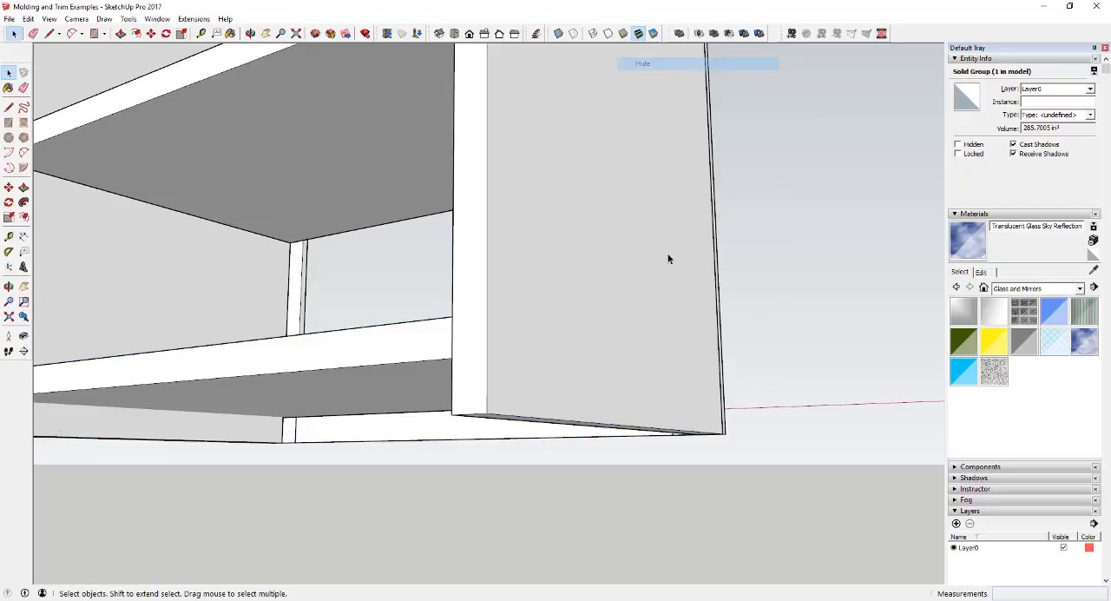
middle_drag(665, 255, 565, 350)
key(ctrl+z)
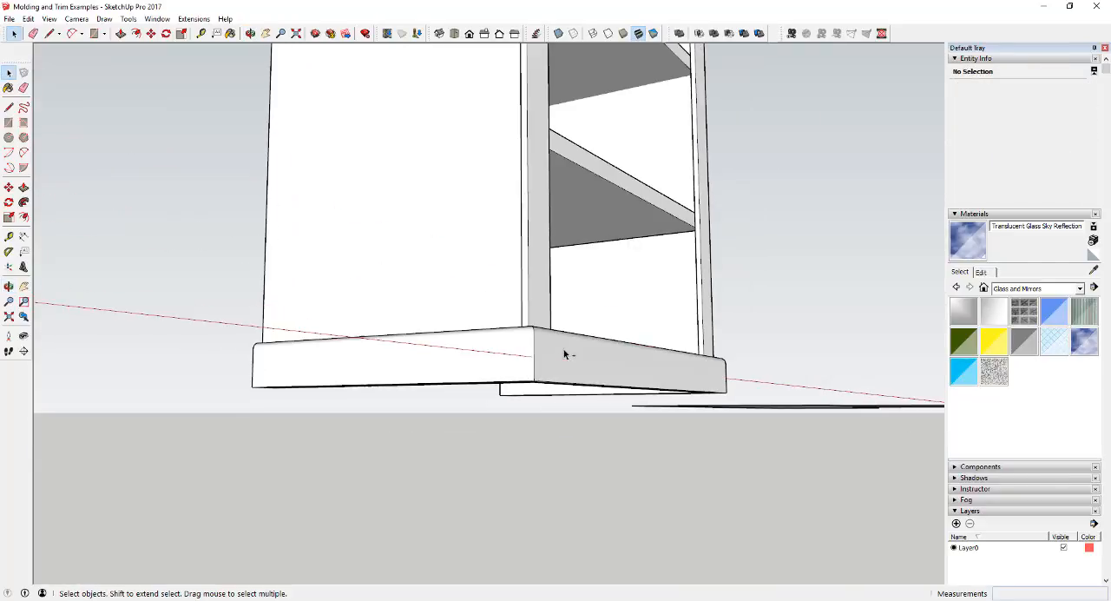
Examine the base trim from several sides of the bookcase, both close up and from a distance.
middle_drag(367, 327, 803, 407)
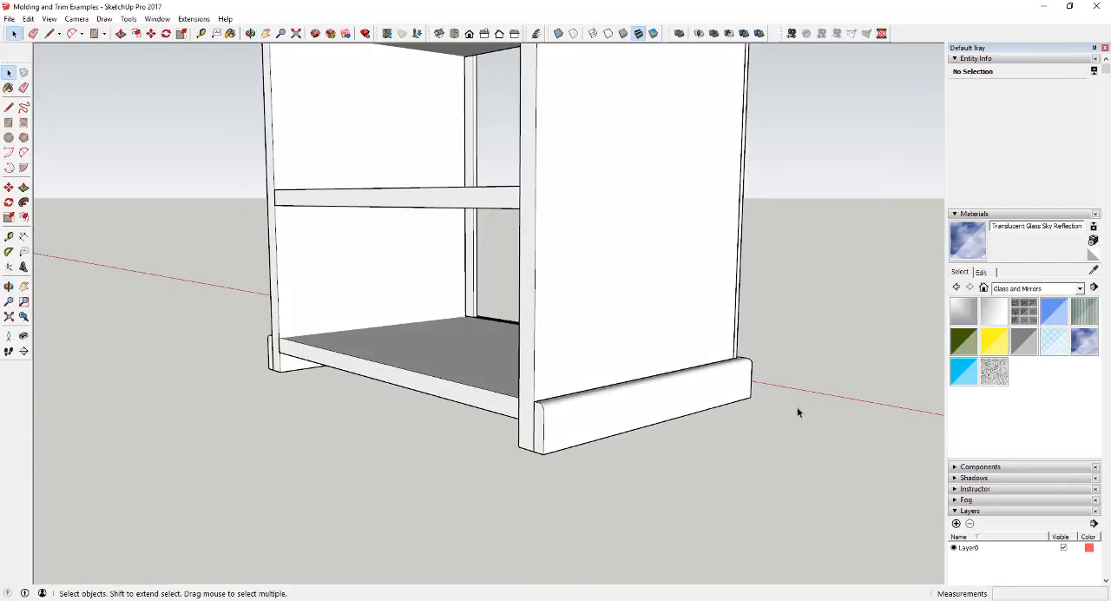
scroll(707, 379, down, 5)
middle_drag(737, 373, 646, 358)
scroll(647, 357, down, 3)
scroll(366, 373, up, 7)
scroll(439, 397, up, 3)
middle_drag(395, 402, 287, 406)
scroll(304, 408, down, 3)
scroll(248, 397, up, 3)
scroll(240, 404, down, 8)
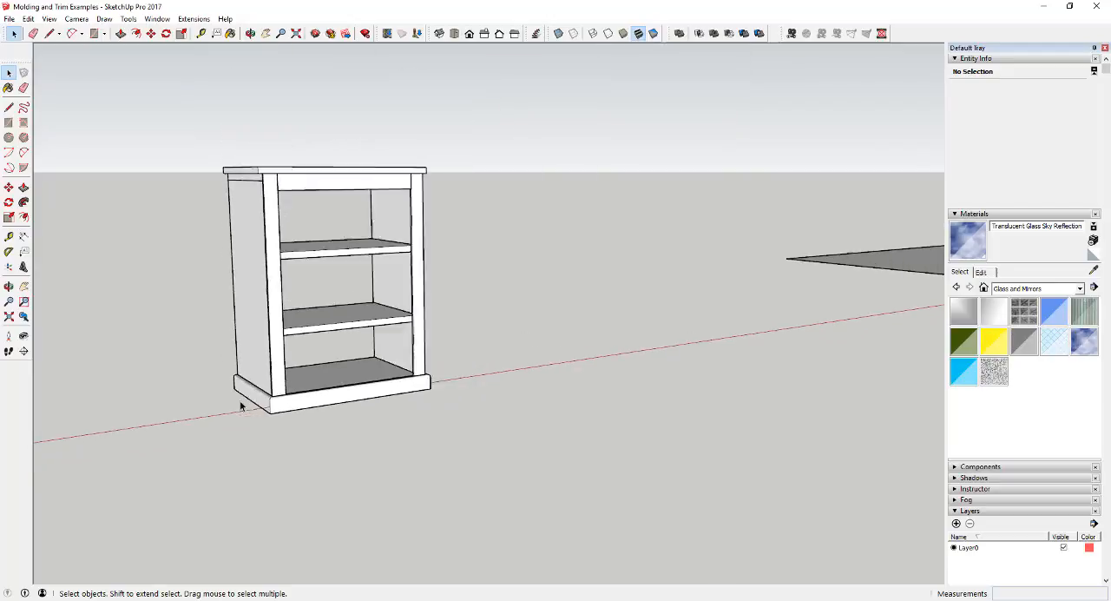
Select all the perimeter edges of the irregular floor face as a possible sweep path, and clear the selection.
scroll(729, 317, up, 6)
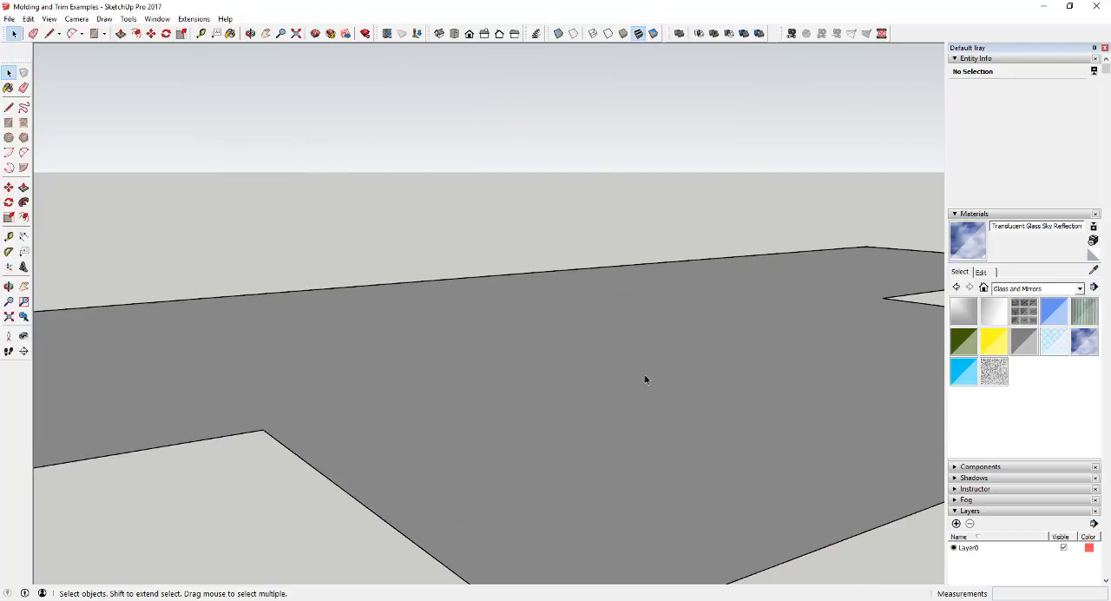
mouse_move(645, 377)
middle_down()
mouse_move(684, 379)
mouse_move(826, 332)
mouse_move(737, 355)
mouse_move(686, 390)
mouse_move(692, 448)
mouse_move(709, 356)
middle_up()
scroll(688, 350, down, 2)
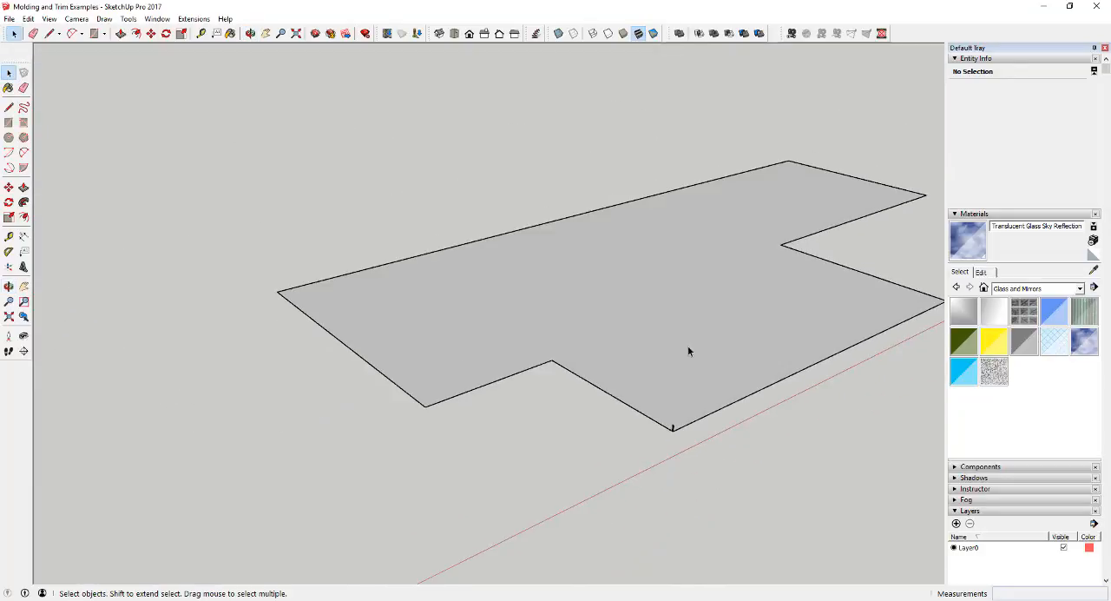
click(685, 295)
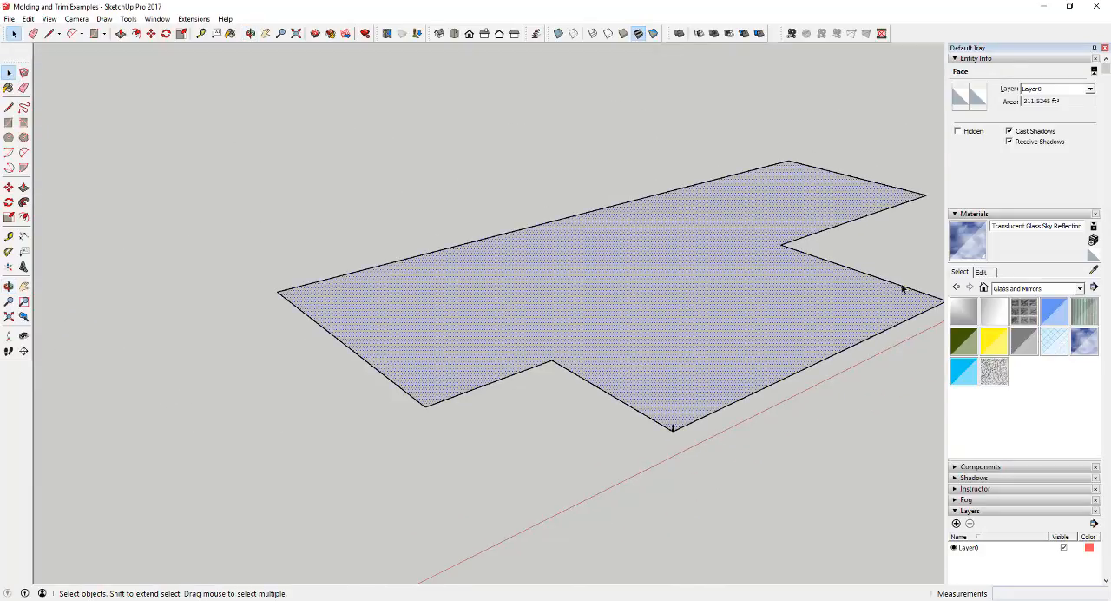
click(806, 364)
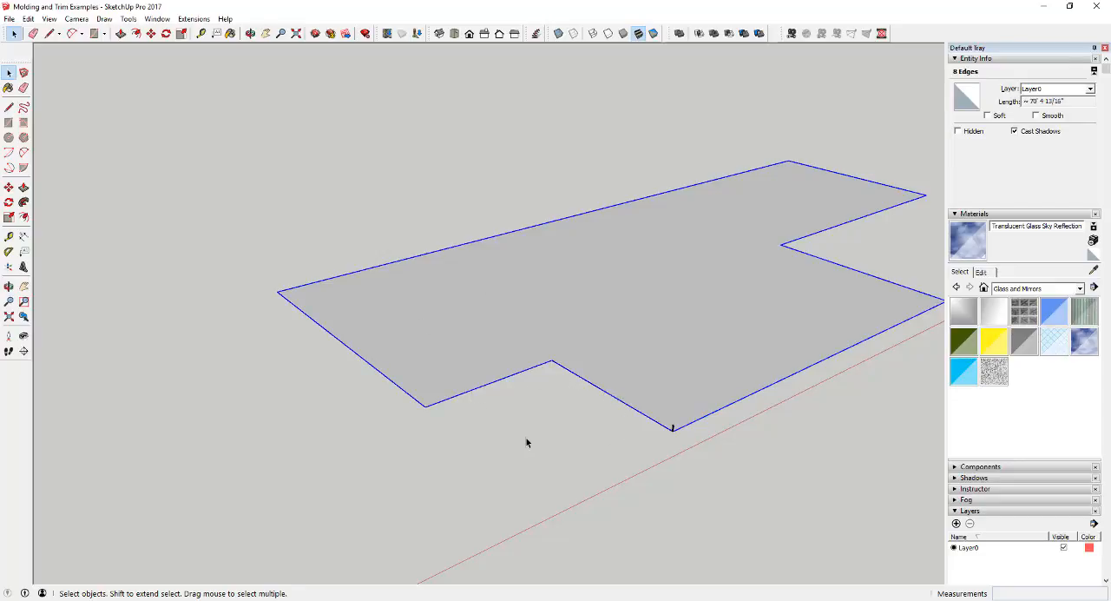
middle_drag(525, 442, 709, 487)
click(650, 390)
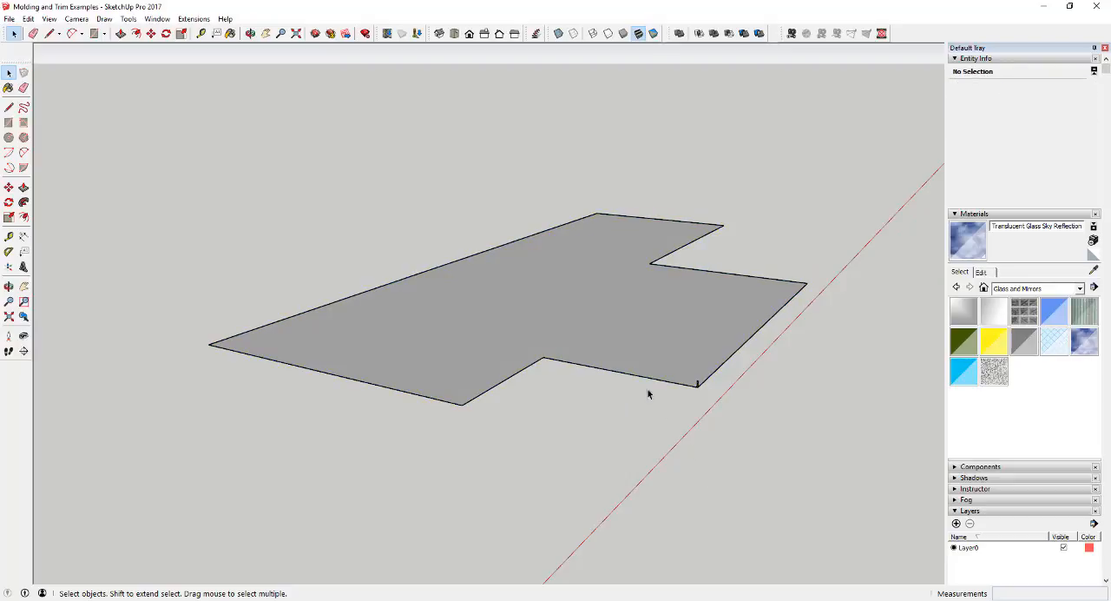
Sweep the molding profile at the floor's corner around the whole perimeter with Follow Me, using the selected floor face as the path.
scroll(640, 353, up, 2)
click(644, 336)
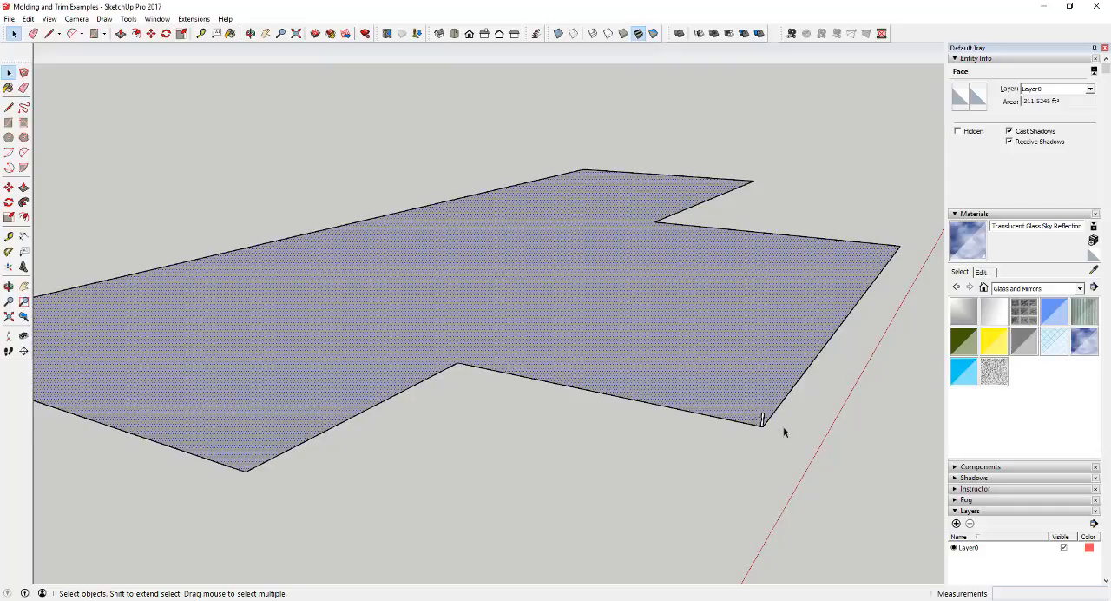
scroll(765, 424, up, 3)
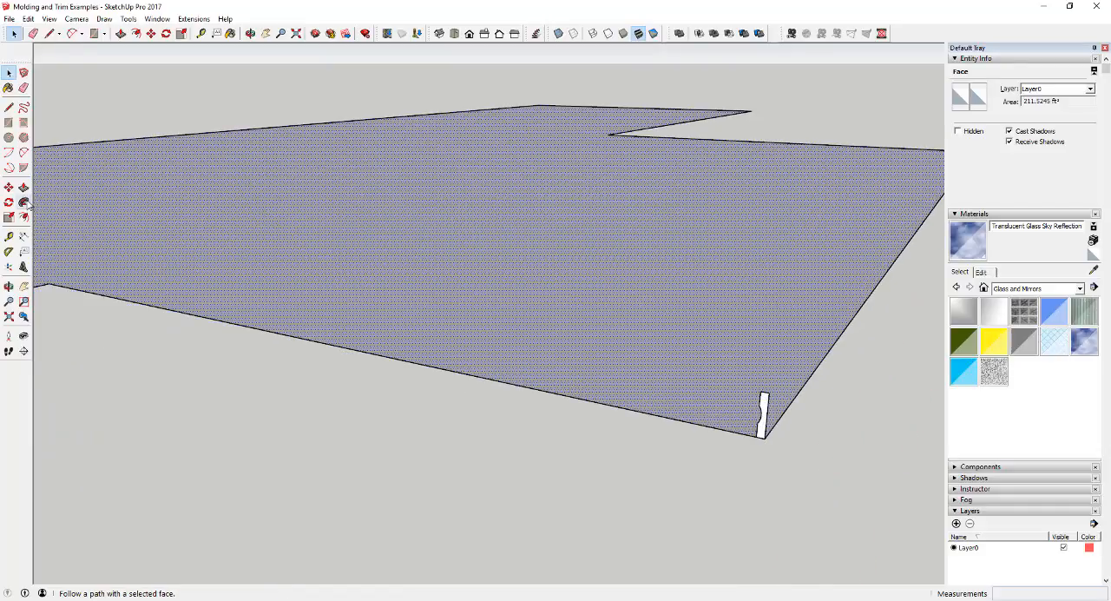
click(23, 201)
click(763, 424)
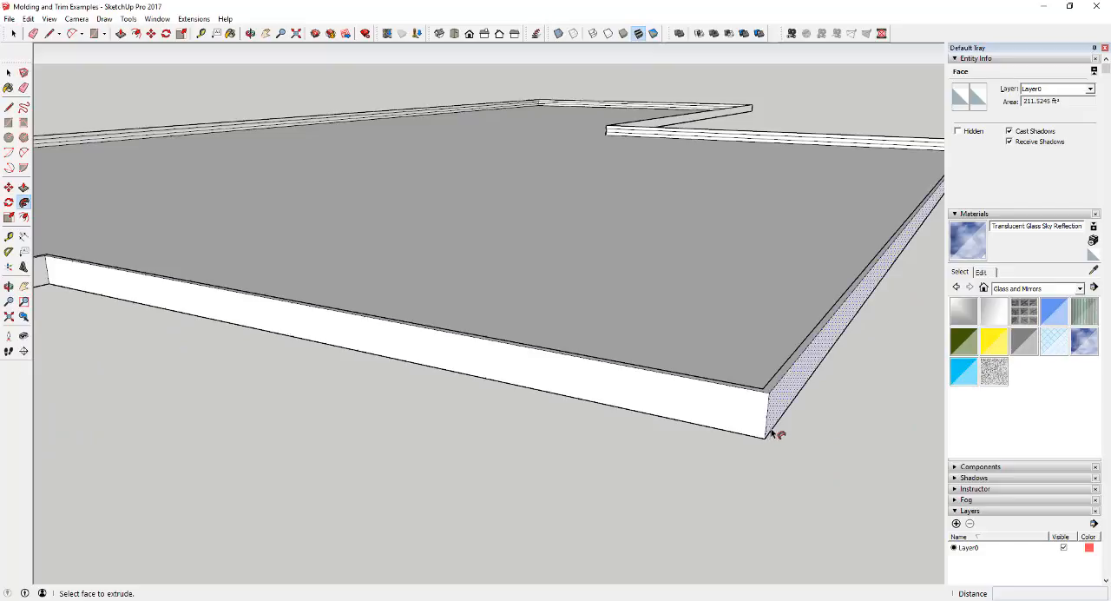
scroll(768, 429, down, 5)
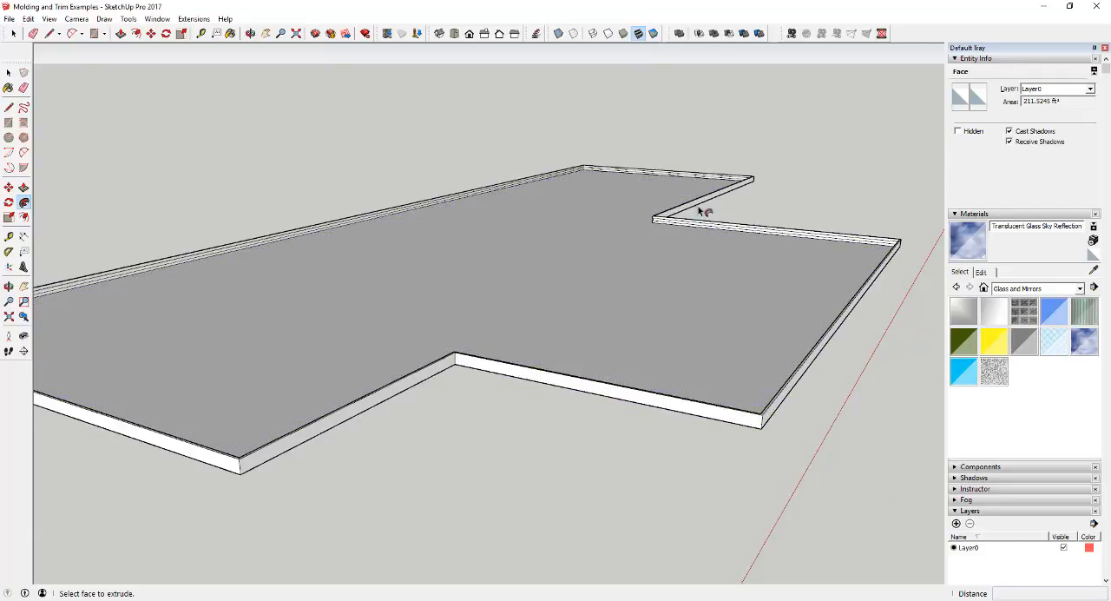
Examine the molding around the floor perimeter, including its outer profile and the joint at an inside corner.
scroll(813, 288, down, 5)
scroll(580, 339, up, 2)
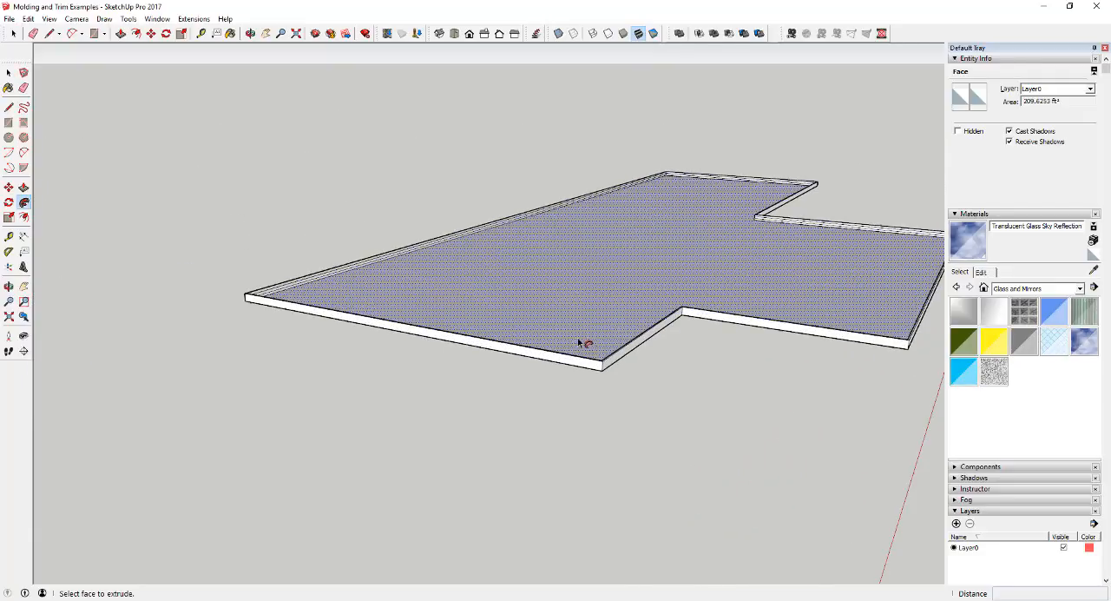
scroll(641, 304, up, 2)
scroll(556, 275, up, 3)
middle_drag(555, 275, 638, 321)
scroll(810, 293, down, 3)
scroll(808, 287, up, 5)
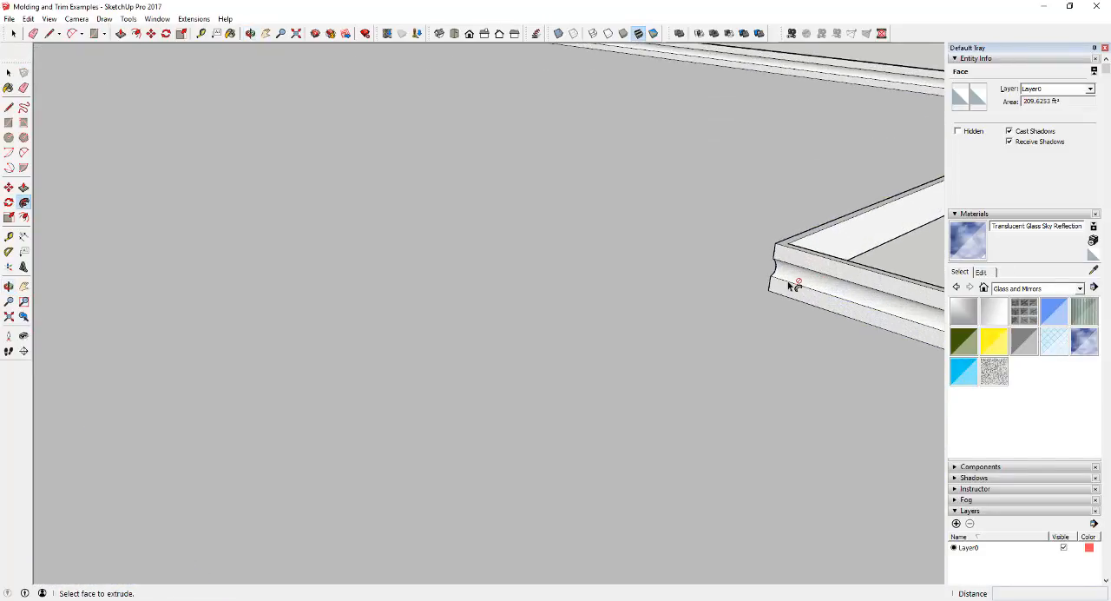
mouse_move(705, 315)
middle_down()
mouse_move(783, 298)
mouse_move(657, 258)
mouse_move(664, 238)
mouse_move(642, 238)
mouse_move(561, 178)
mouse_move(519, 224)
mouse_move(759, 275)
mouse_move(857, 402)
mouse_move(648, 275)
mouse_move(665, 260)
mouse_move(639, 92)
mouse_move(650, 129)
mouse_move(734, 153)
mouse_move(819, 114)
middle_up()
scroll(690, 261, down, 3)
scroll(692, 263, up, 5)
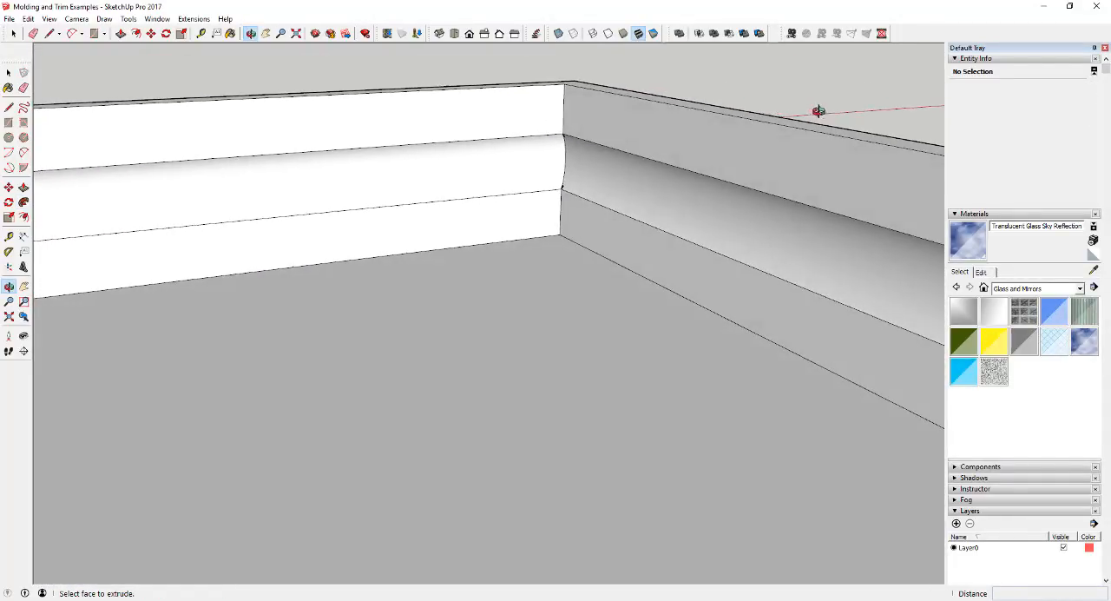
scroll(560, 160, up, 2)
scroll(560, 162, up, 5)
middle_drag(560, 163, 627, 162)
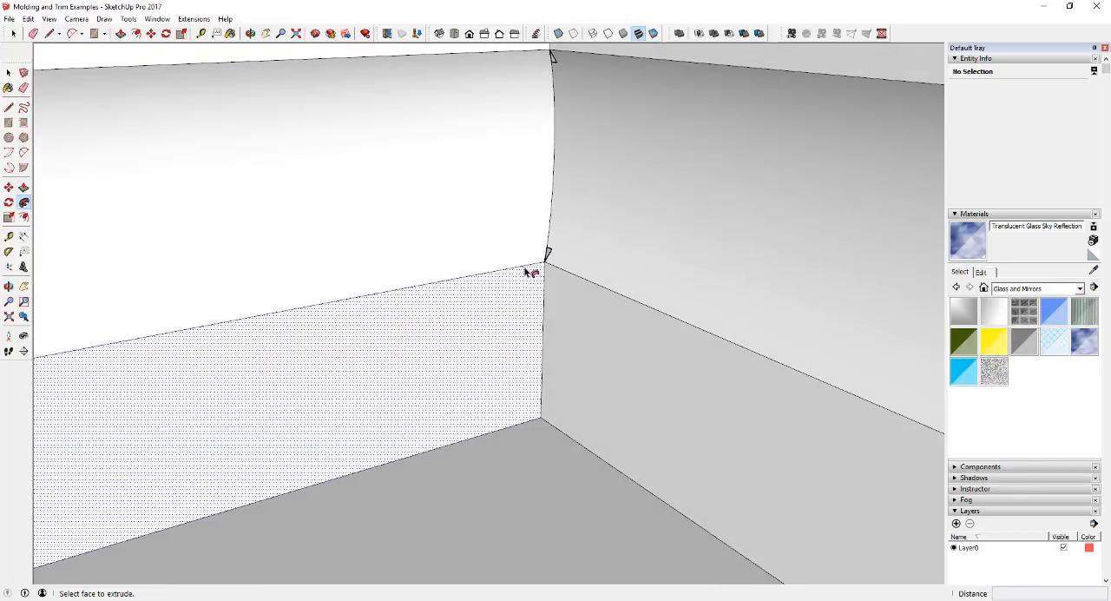
scroll(549, 251, down, 1)
scroll(554, 254, down, 2)
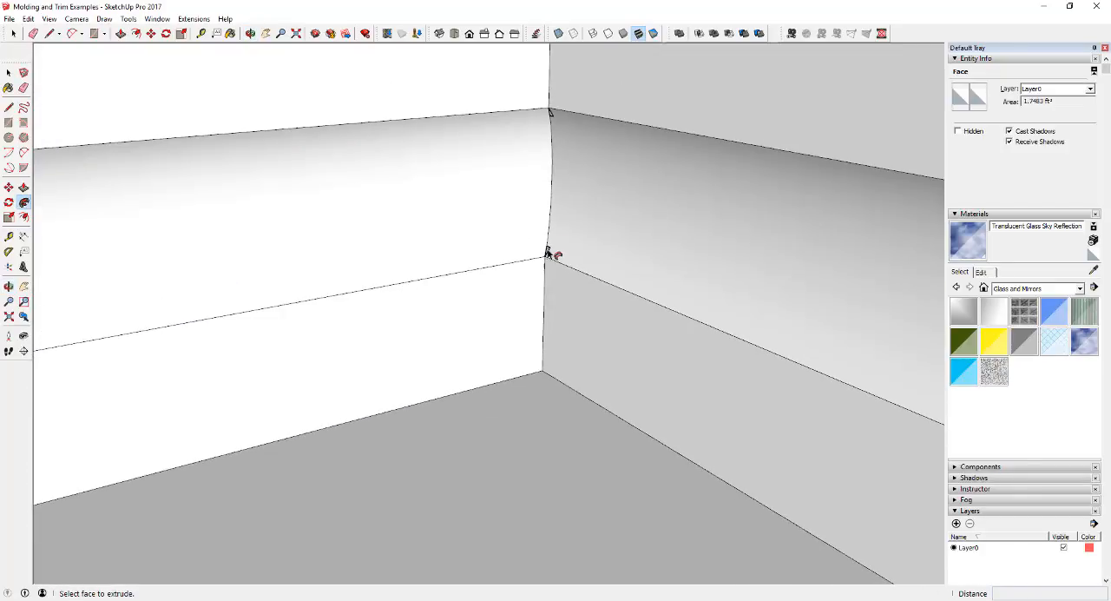
Draw a line across the small triangular gap at the lower end of the molding's curved corner joint.
scroll(545, 246, up, 1)
scroll(550, 248, down, 3)
scroll(550, 248, up, 3)
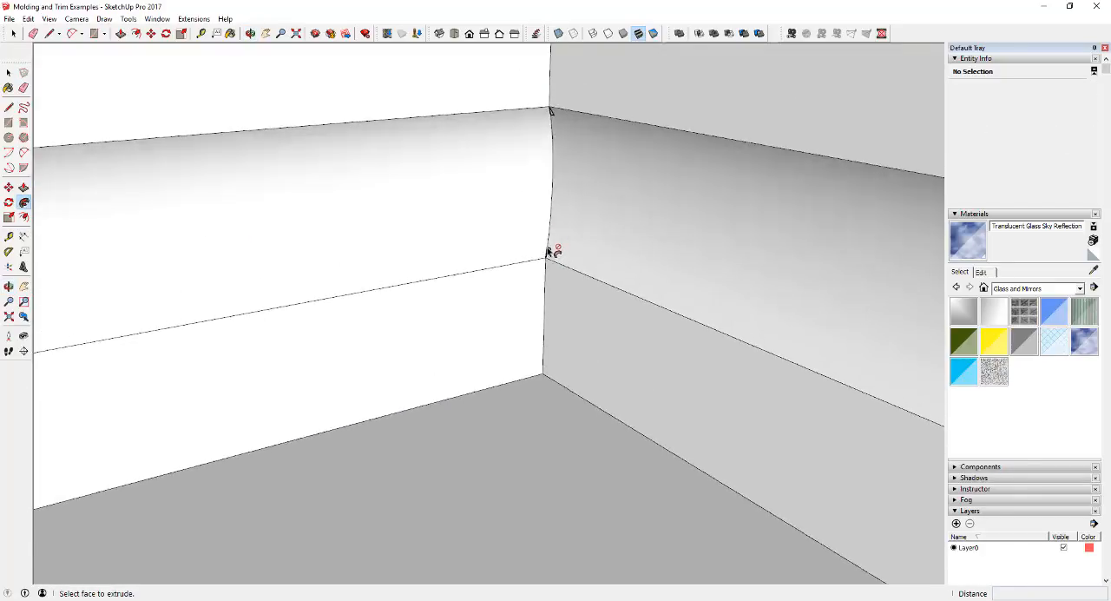
scroll(548, 249, down, 1)
scroll(549, 251, up, 4)
key(l)
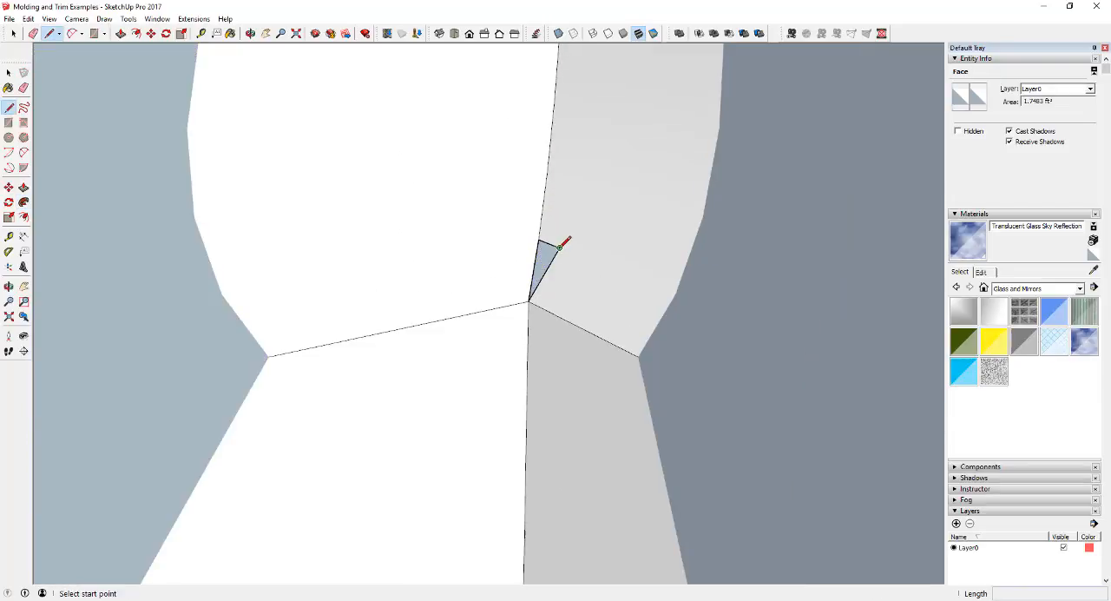
click(556, 246)
click(540, 241)
key(space)
Erase the leftover short edge beside the patched gap at the molding's inside corner.
scroll(546, 255, down, 5)
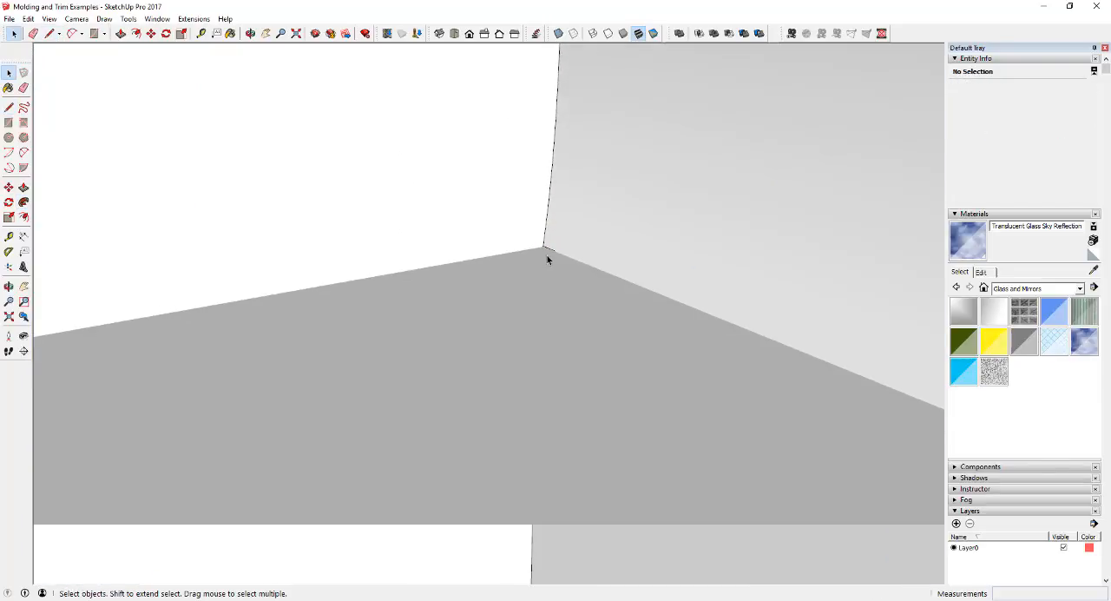
click(533, 297)
scroll(557, 295, up, 5)
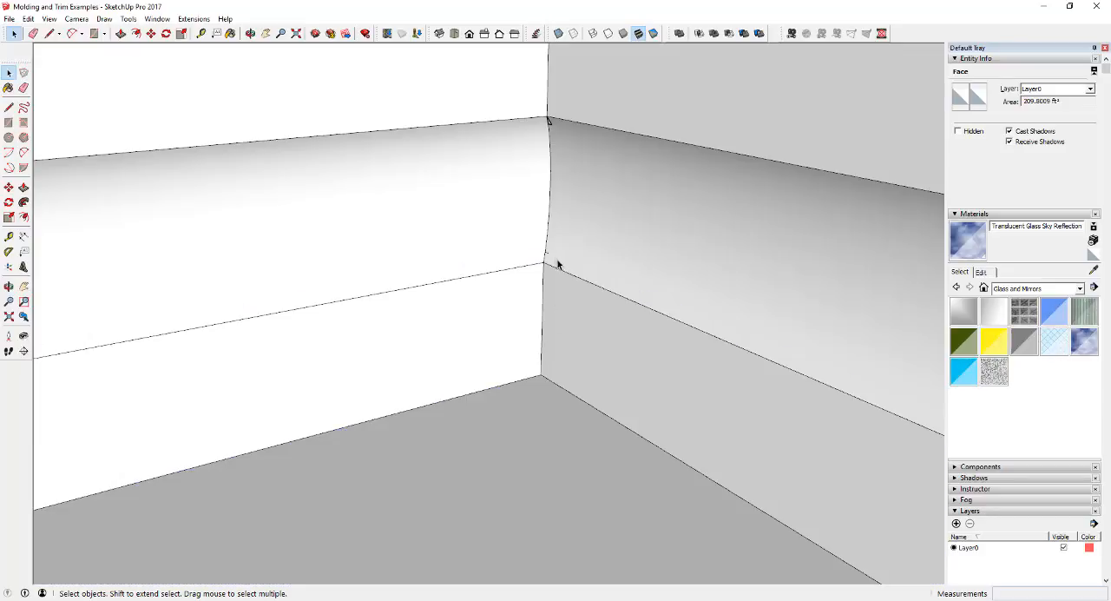
key(e)
key(space)
scroll(558, 291, down, 8)
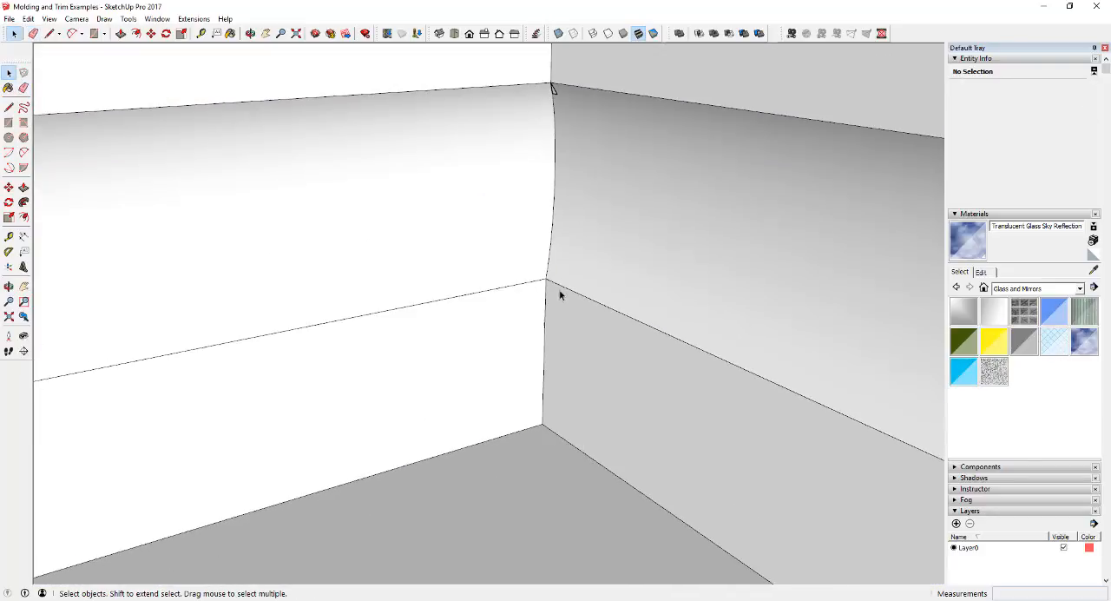
Go from the floor outline back to the bookcase and examine the square edge of its top board from several angles.
scroll(510, 257, down, 6)
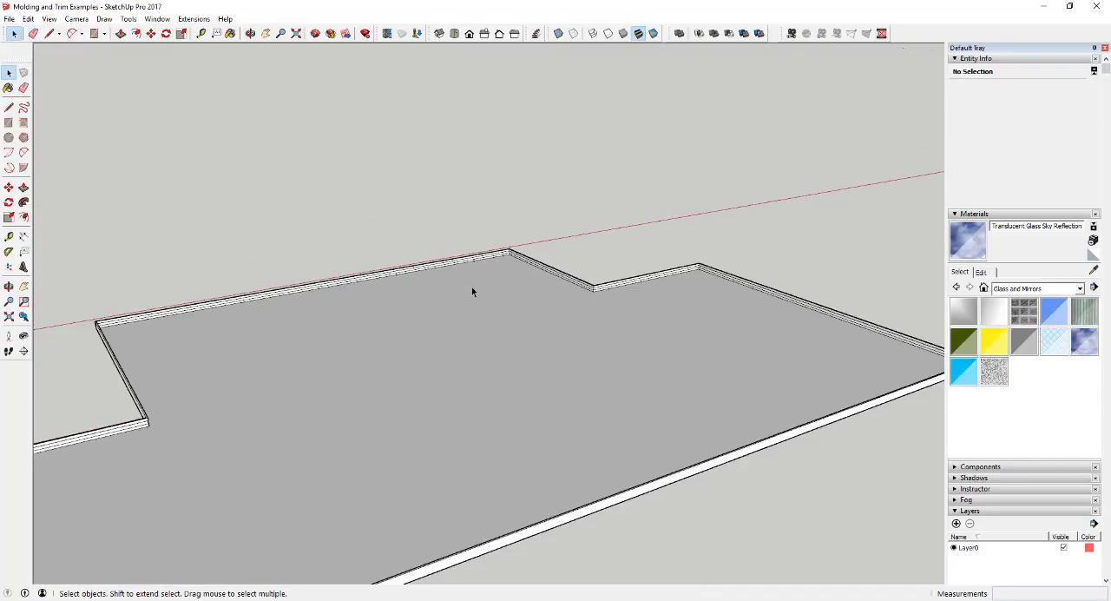
middle_drag(506, 325, 862, 337)
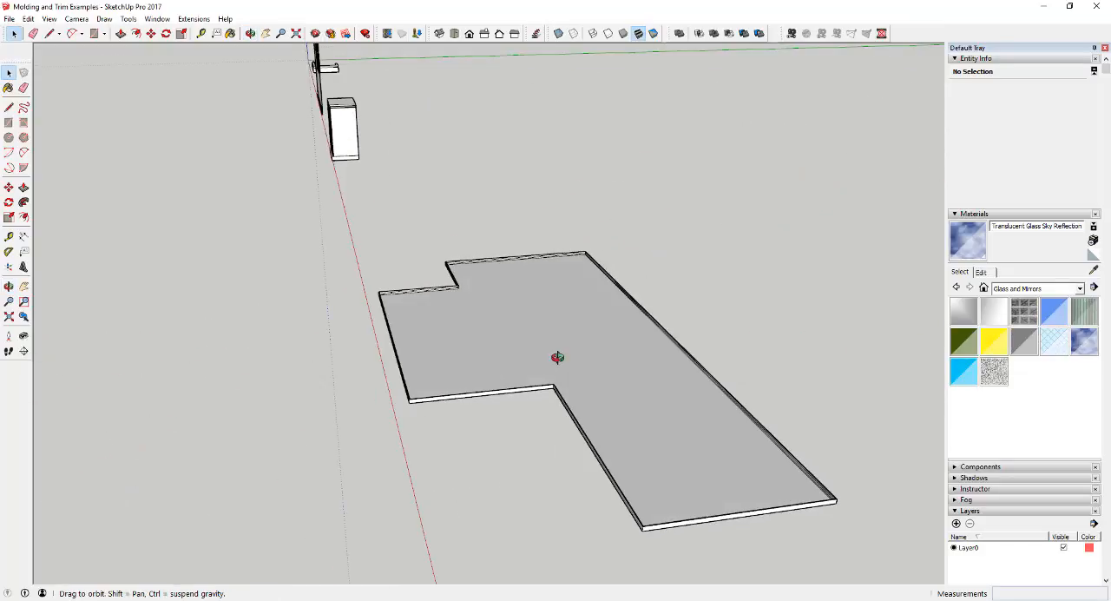
middle_drag(557, 356, 828, 344)
scroll(798, 347, down, 5)
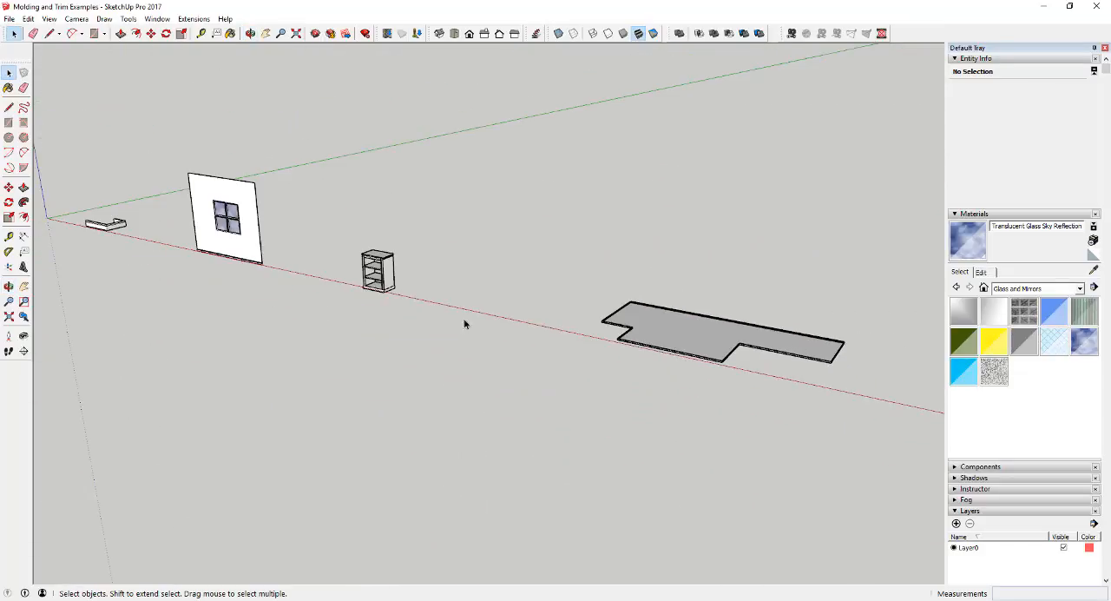
scroll(331, 245, up, 10)
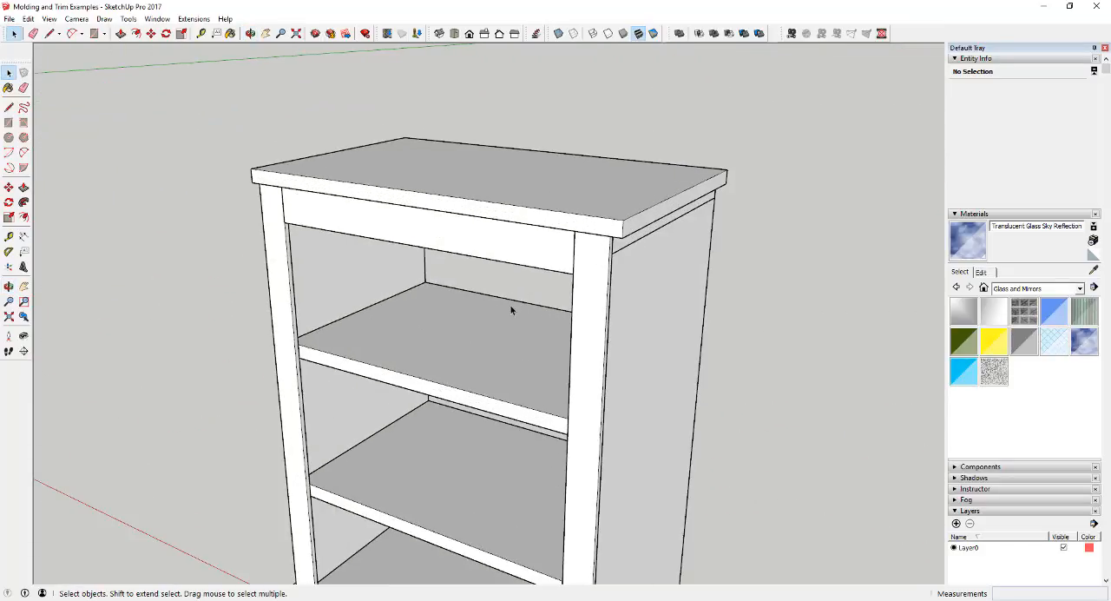
mouse_move(374, 317)
middle_down()
mouse_move(484, 298)
mouse_move(756, 280)
mouse_move(408, 292)
mouse_move(518, 292)
mouse_move(365, 315)
mouse_move(357, 305)
middle_up()
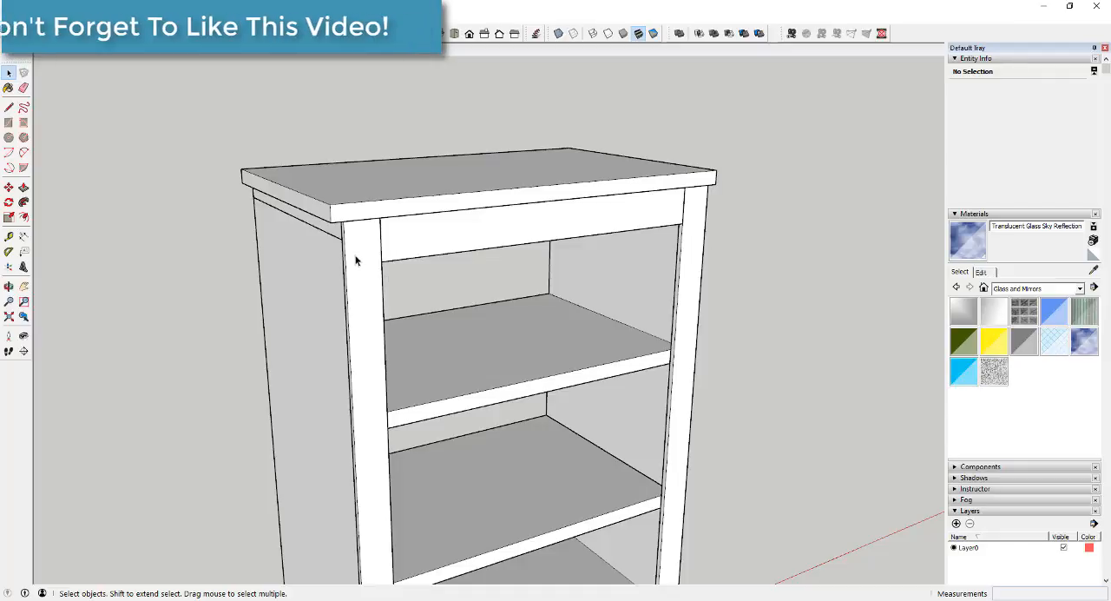
middle_drag(350, 249, 508, 171)
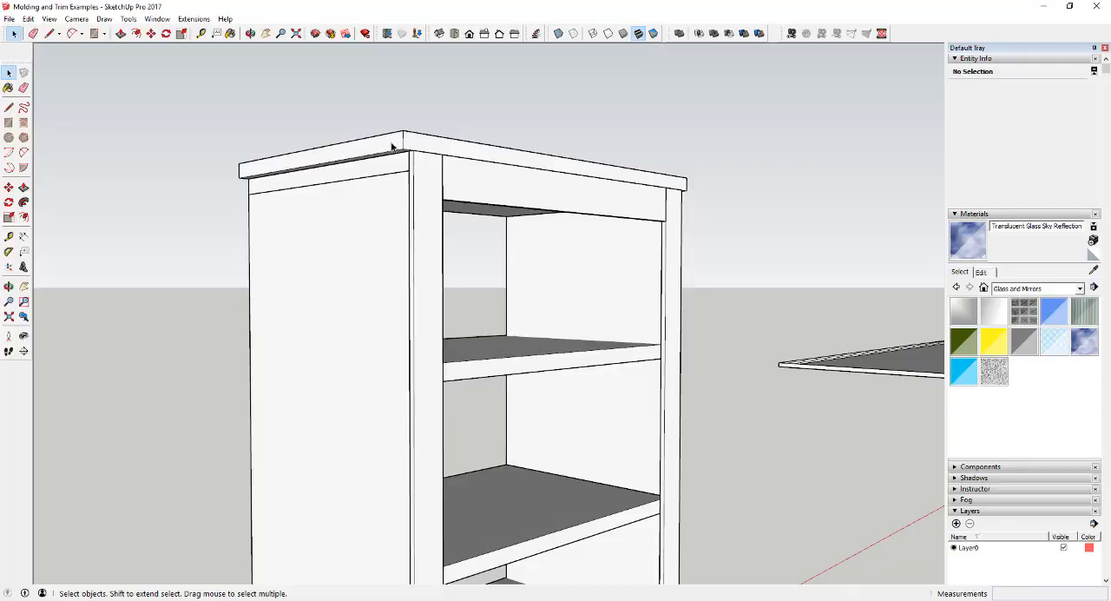
scroll(450, 182, up, 4)
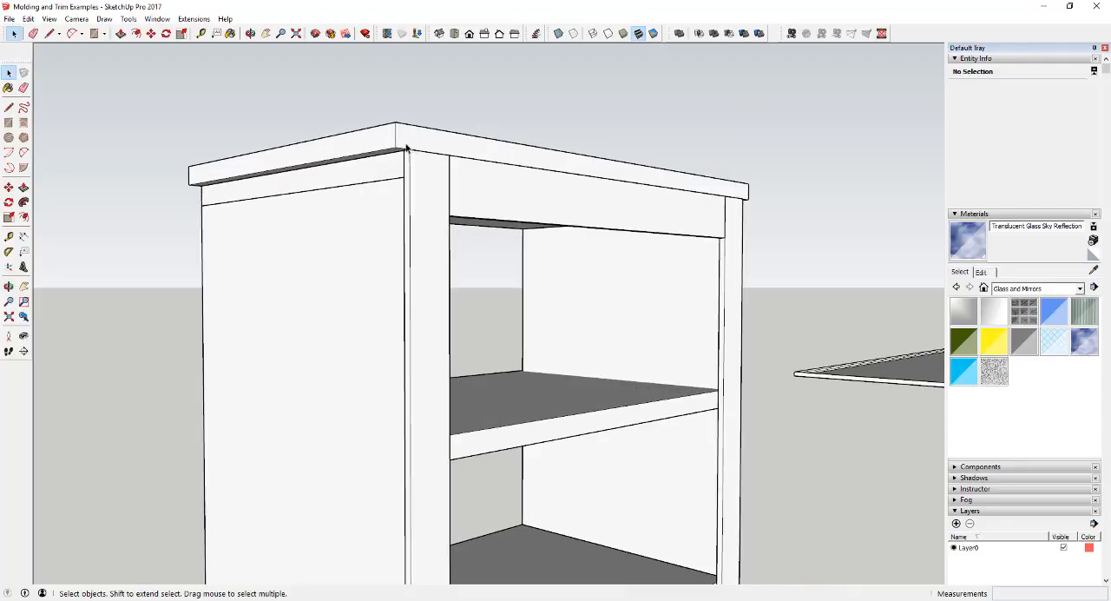
middle_drag(404, 130, 371, 168)
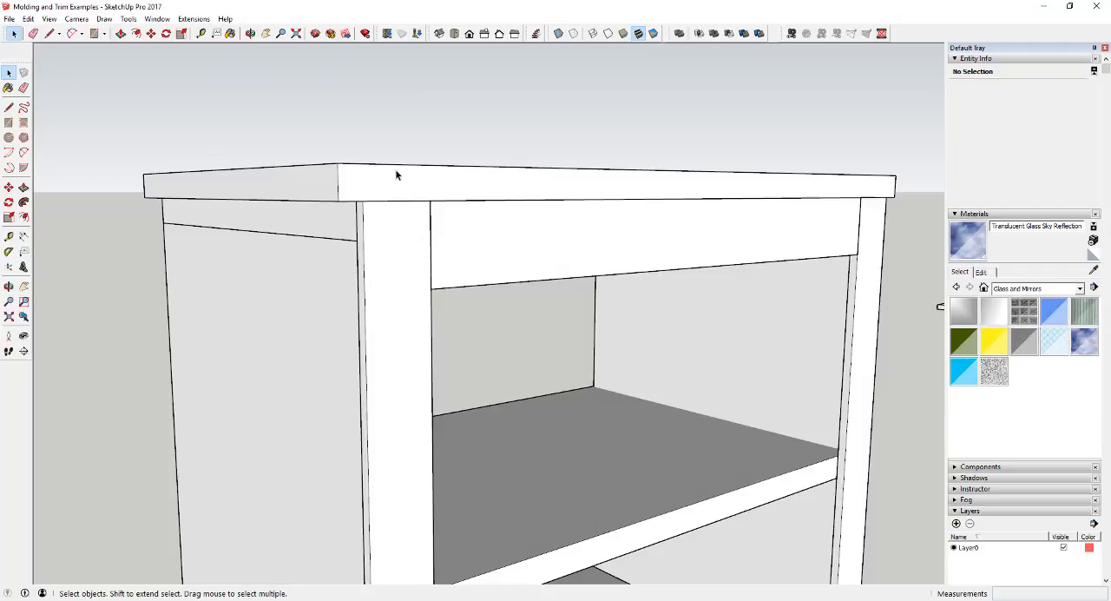
middle_drag(448, 194, 367, 196)
Select all connected geometry of the bookcase's top board, and narrow the selection to its front face.
click(372, 216)
scroll(370, 220, down, 1)
triple_click(370, 216)
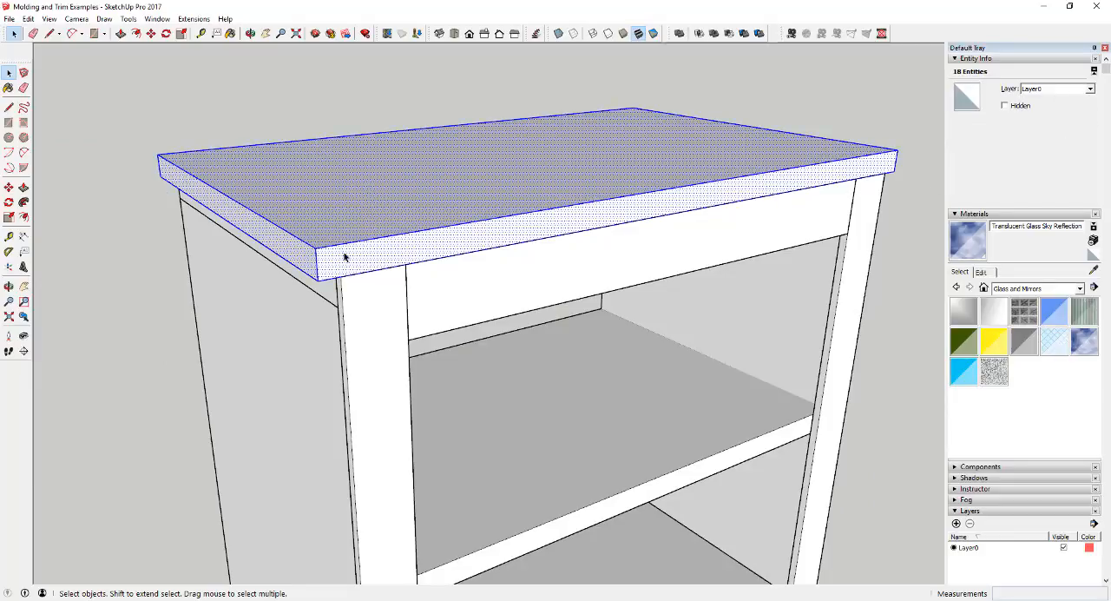
scroll(370, 255, up, 1)
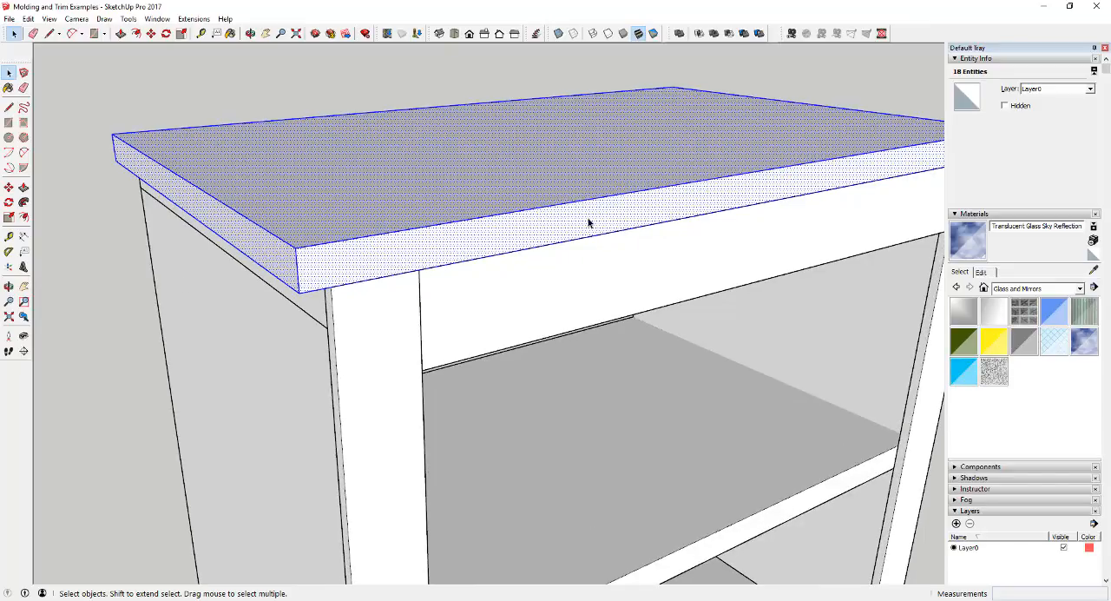
click(562, 230)
Draw a tangent arc with a chord of about 15/16" across the upper corner of the top board's front face.
key(a)
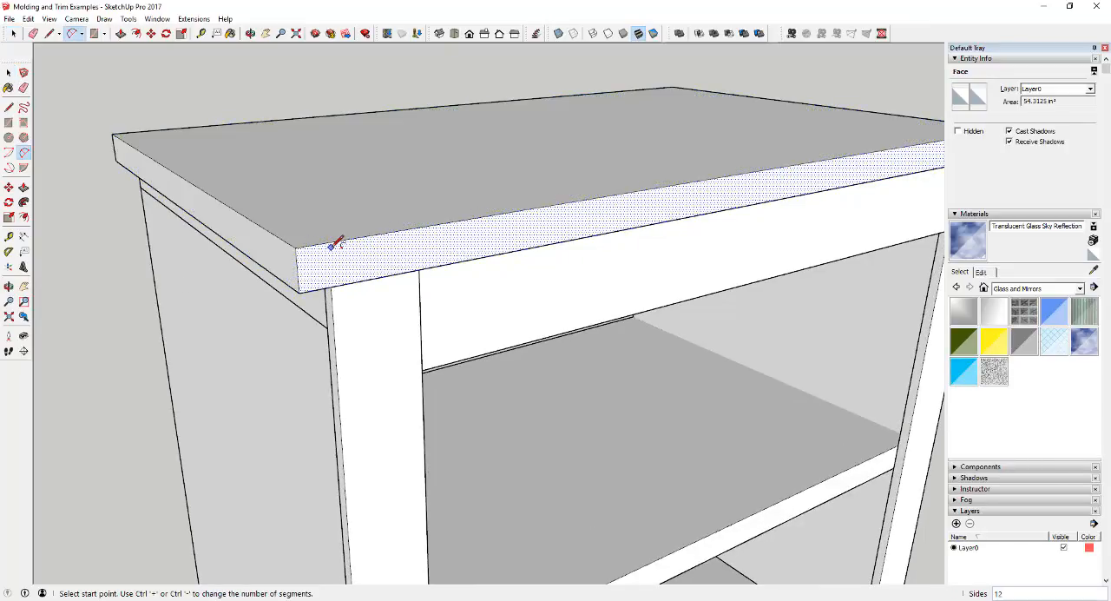
click(333, 242)
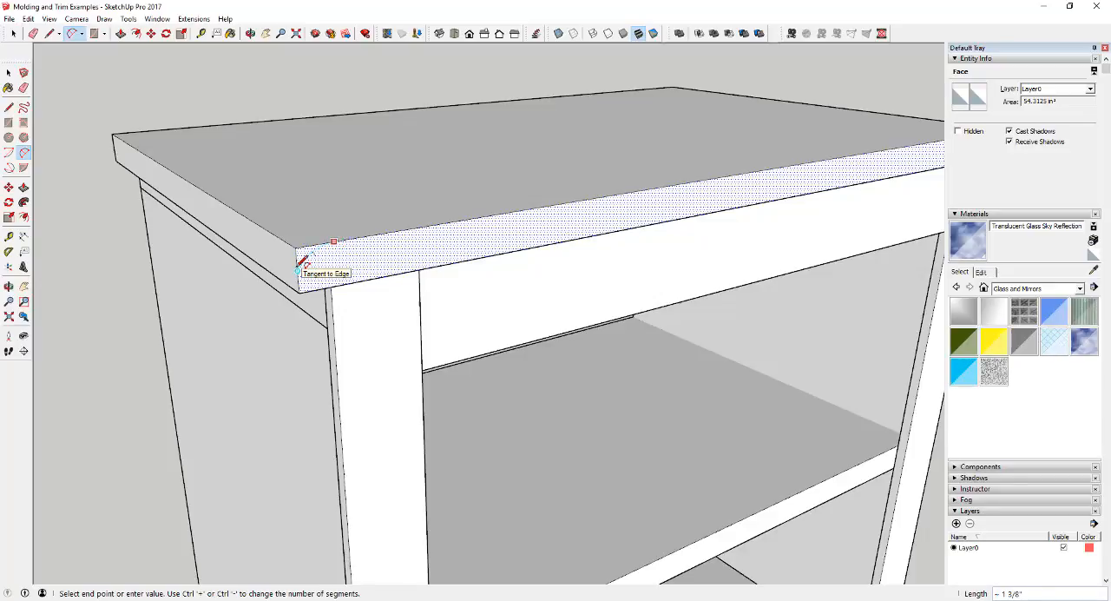
scroll(304, 259, up, 1)
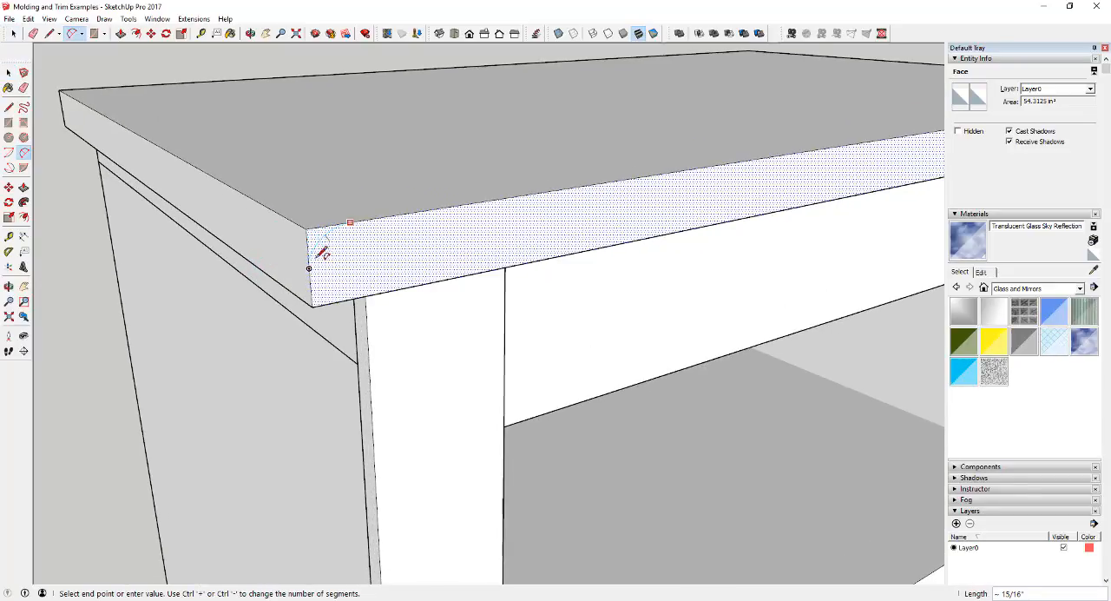
click(310, 267)
click(318, 240)
key(space)
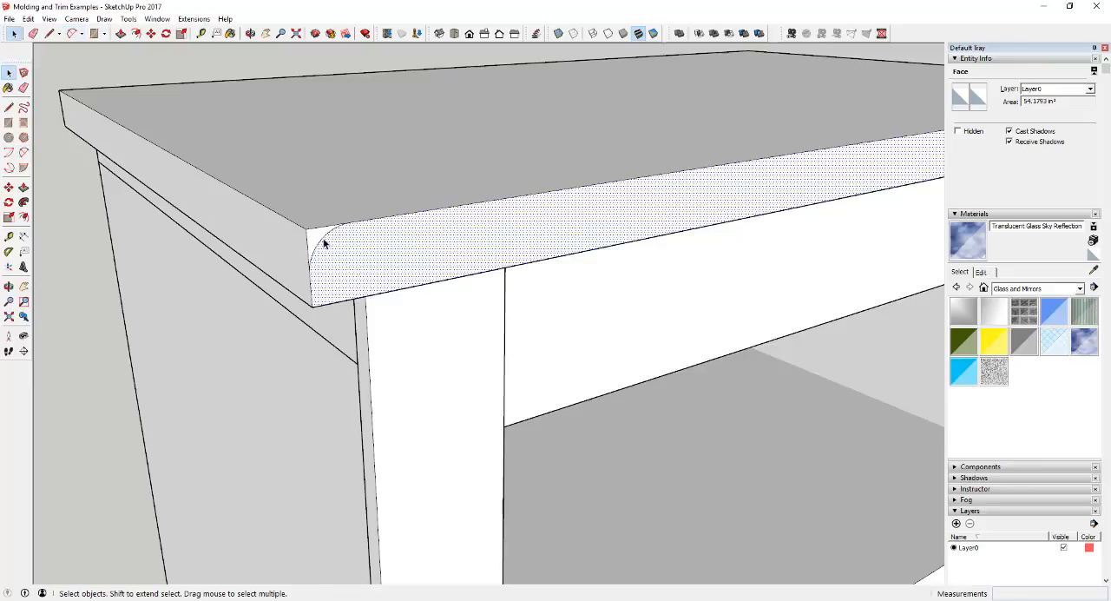
Select the small corner face cut off by the arc and the upper face of the top board in turn to inspect them.
scroll(341, 254, down, 1)
scroll(340, 254, down, 2)
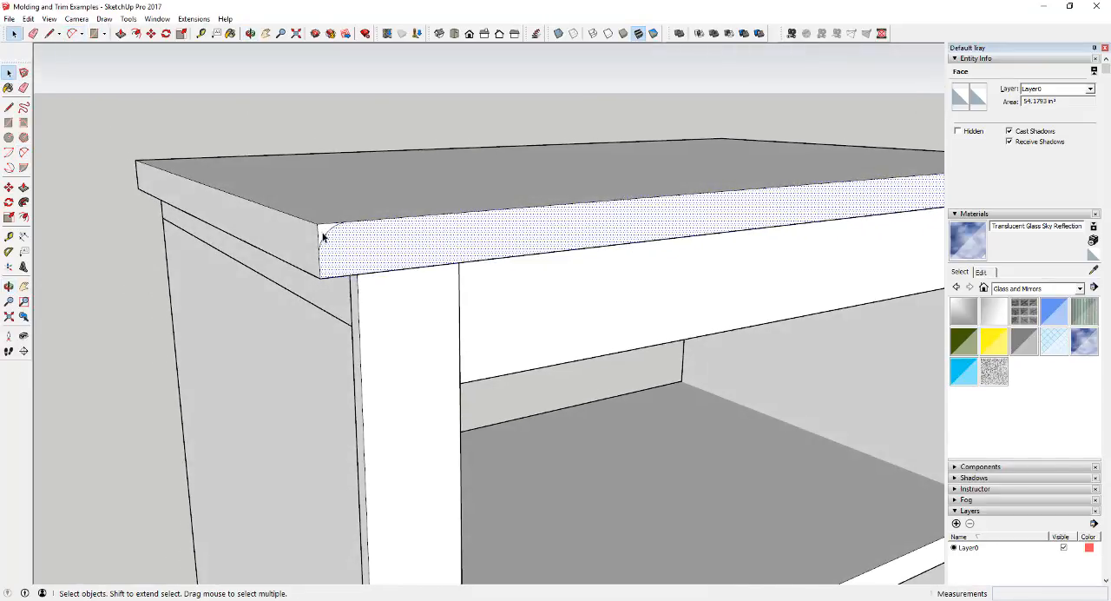
click(325, 235)
scroll(324, 233, up, 3)
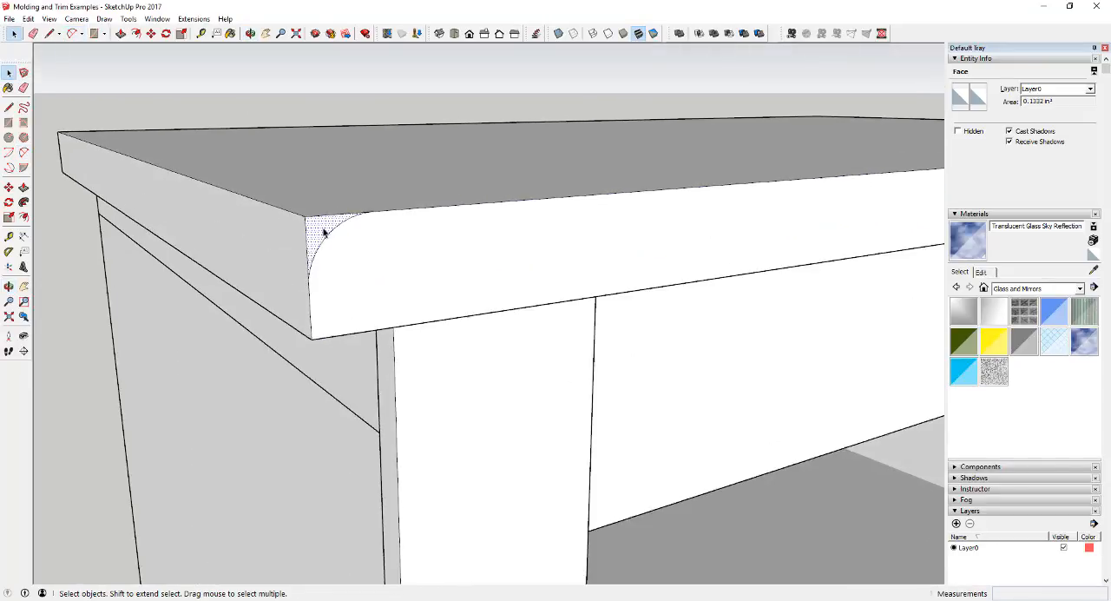
click(372, 180)
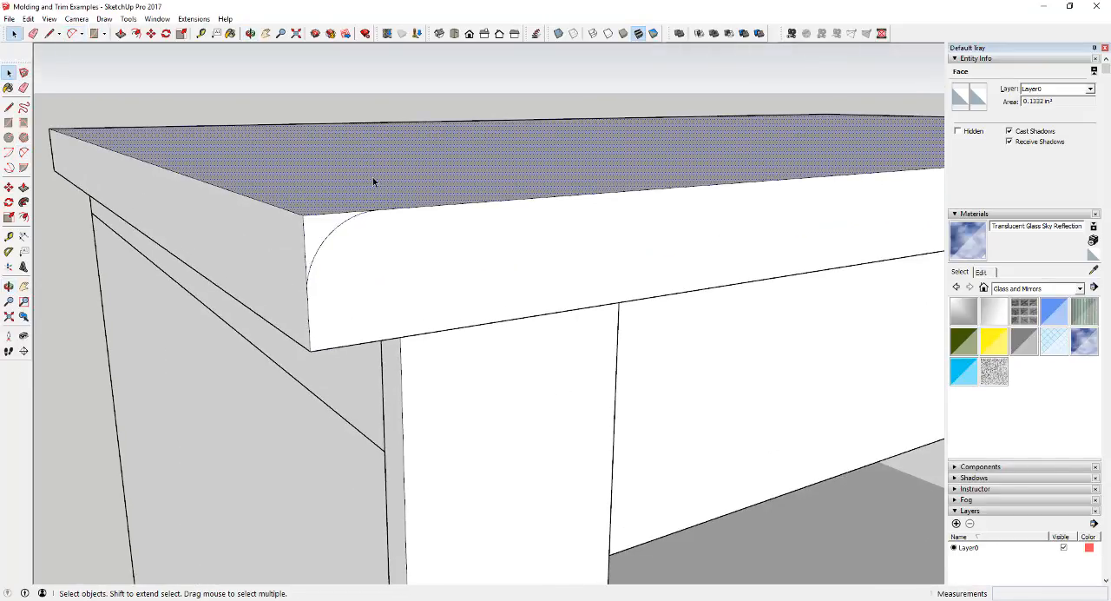
click(325, 230)
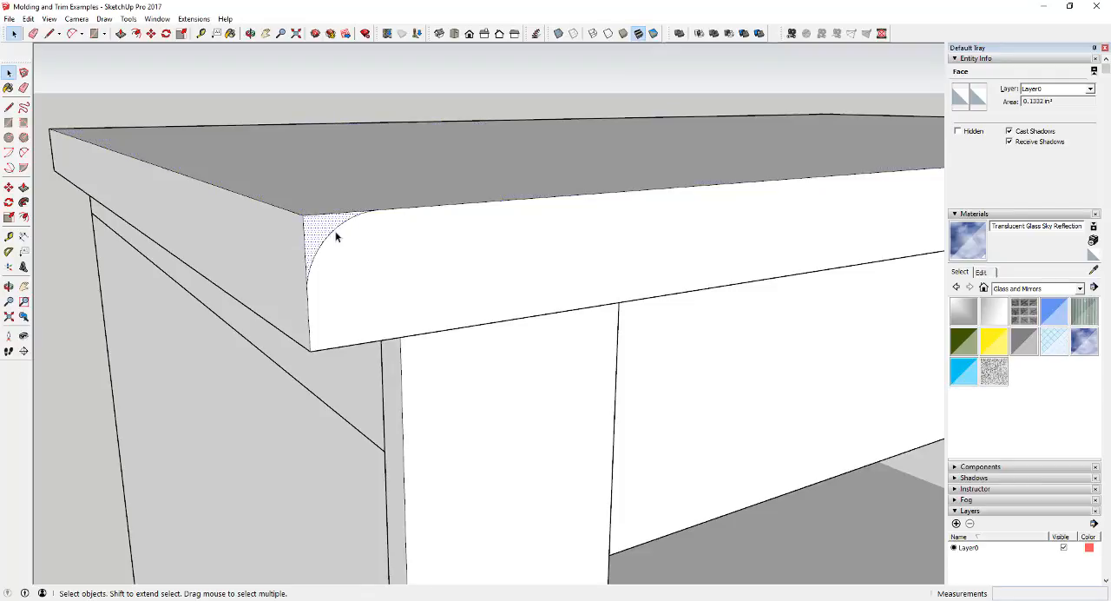
Try to extend the small corner face out from the front of the top board with Push/Pull.
key(p)
click(318, 228)
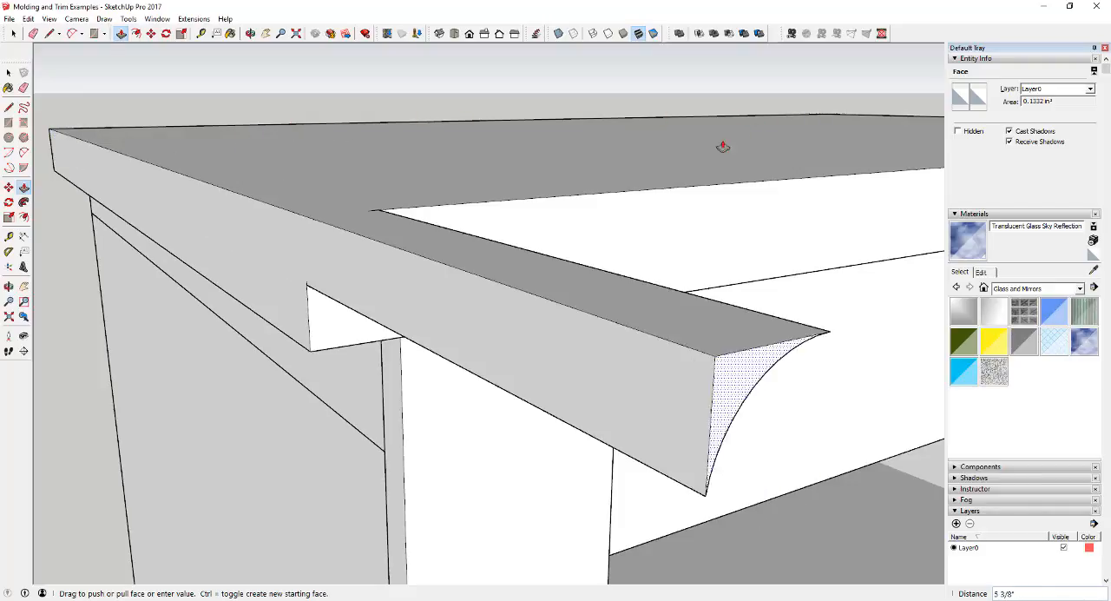
key(space)
Round over the top board's upper edges by sweeping the small corner face around the upper face's perimeter with Follow Me.
scroll(424, 220, down, 6)
scroll(408, 243, down, 3)
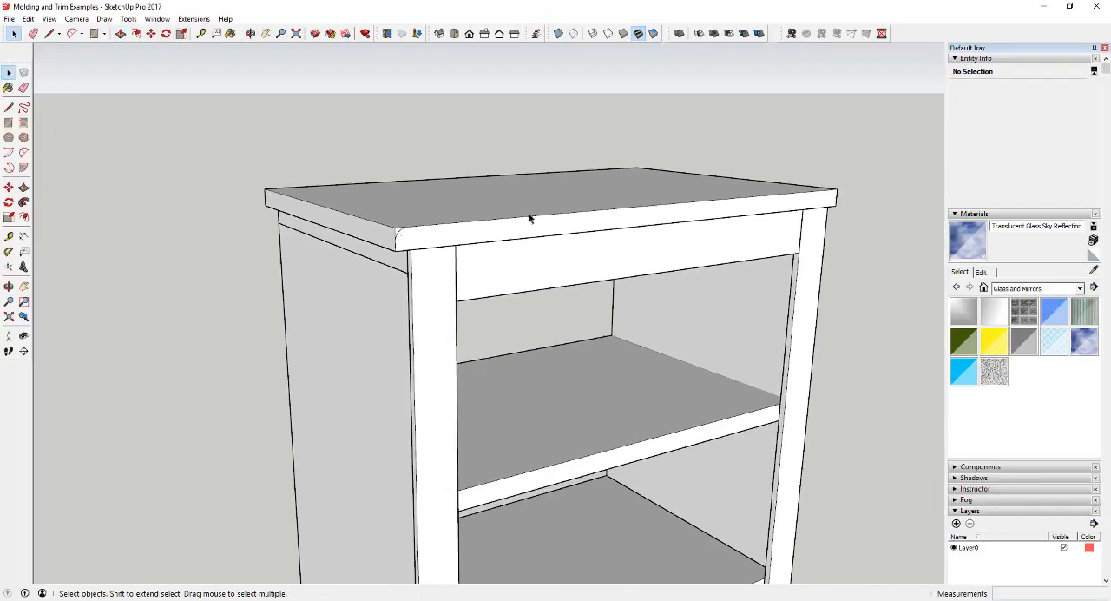
scroll(550, 212, up, 2)
middle_drag(552, 211, 538, 248)
click(528, 175)
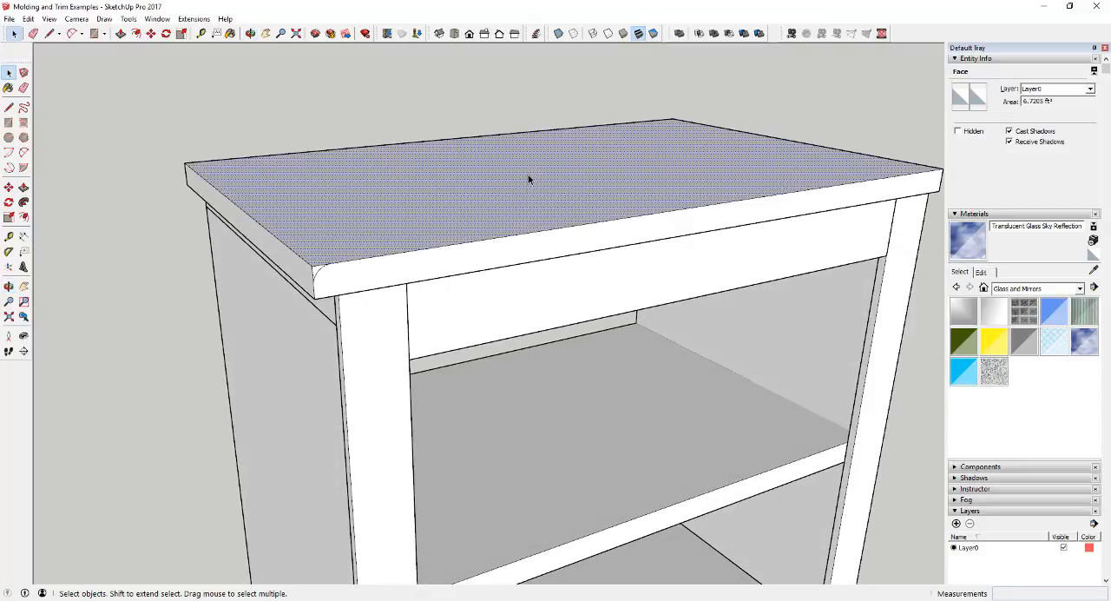
click(24, 202)
scroll(199, 235, up, 5)
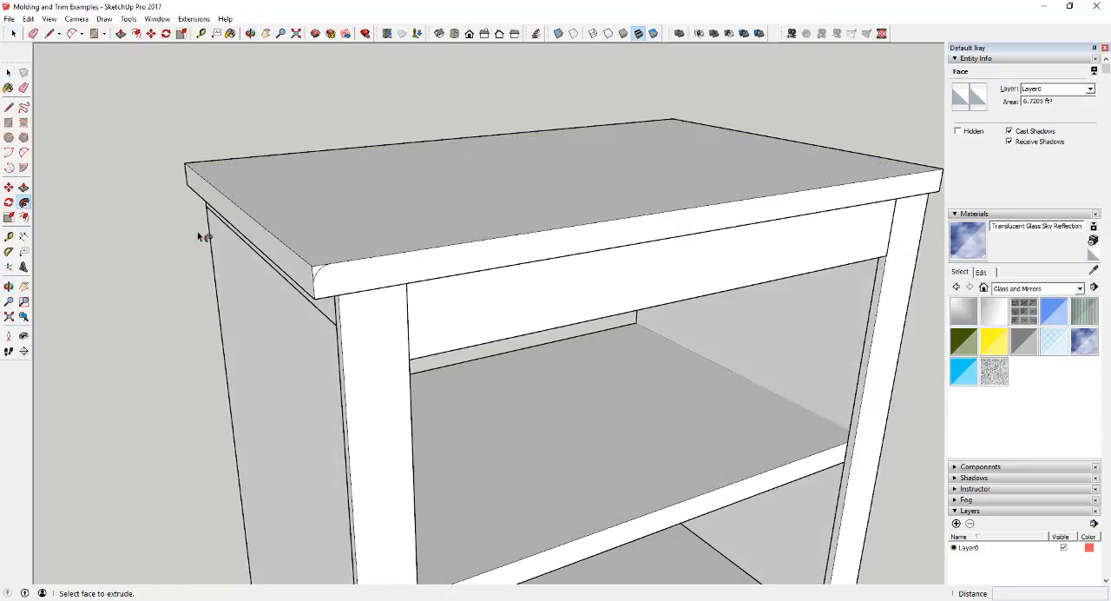
click(306, 266)
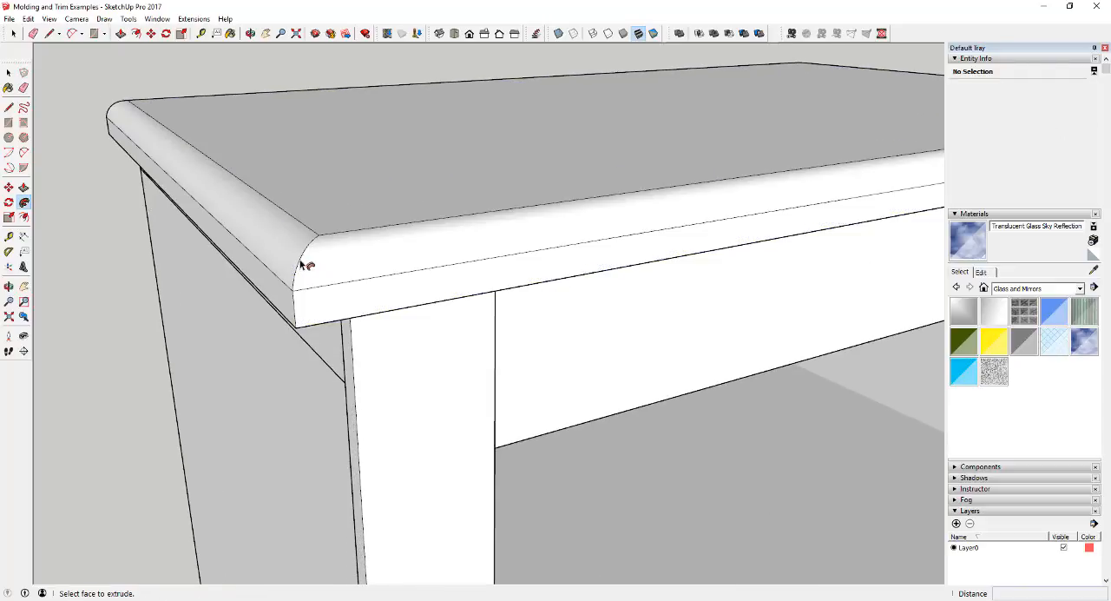
middle_drag(303, 255, 230, 171)
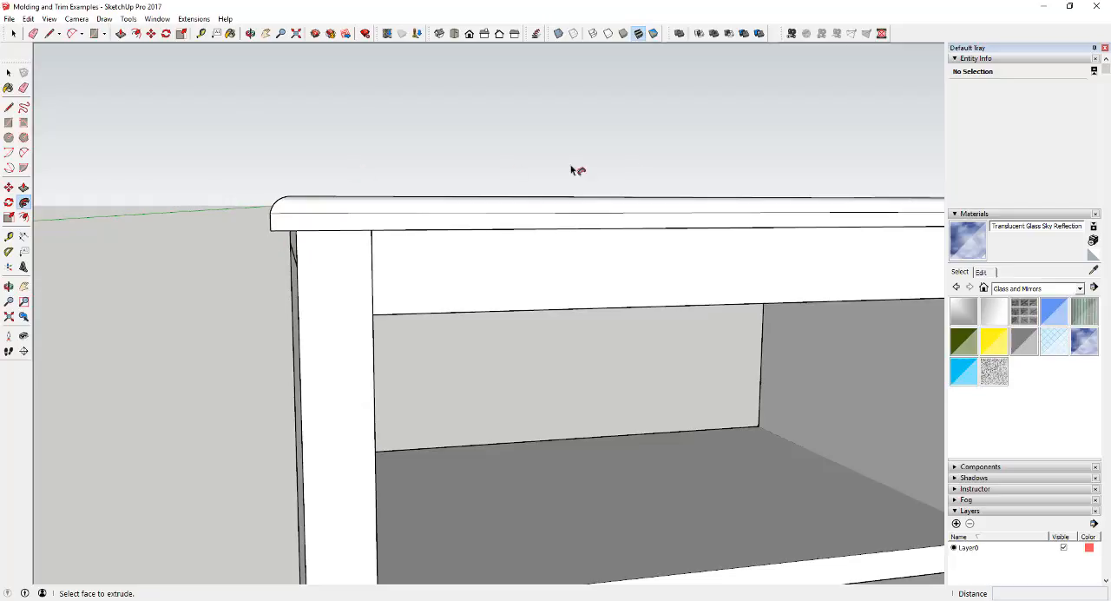
scroll(571, 170, down, 4)
middle_drag(454, 196, 424, 214)
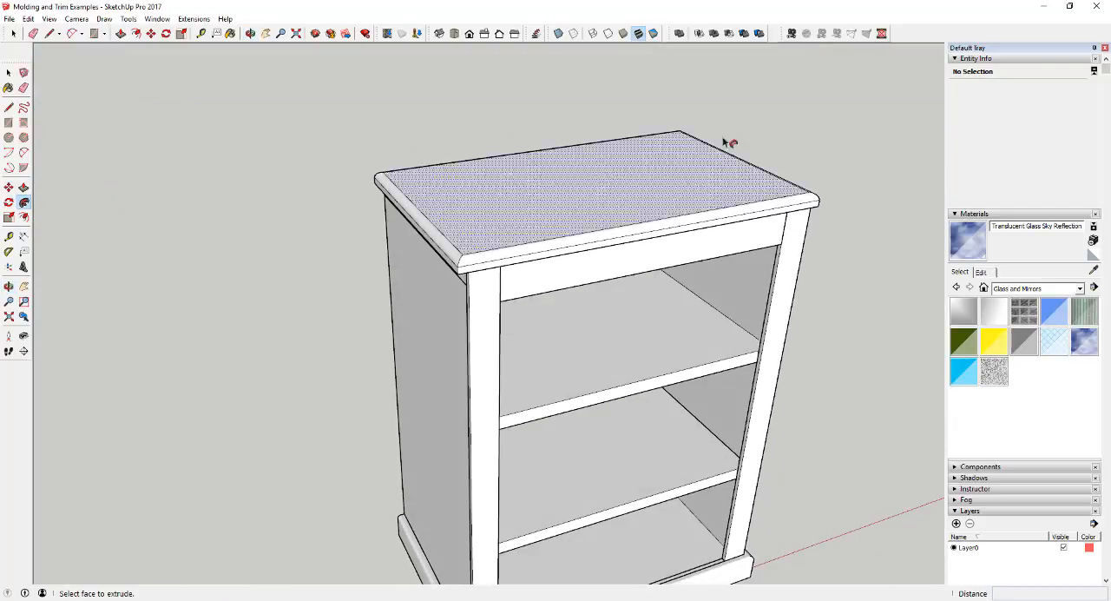
Examine the rounded upper edges and front corner of the bookcase's top board up close, and the bookcase as a whole.
scroll(709, 153, down, 3)
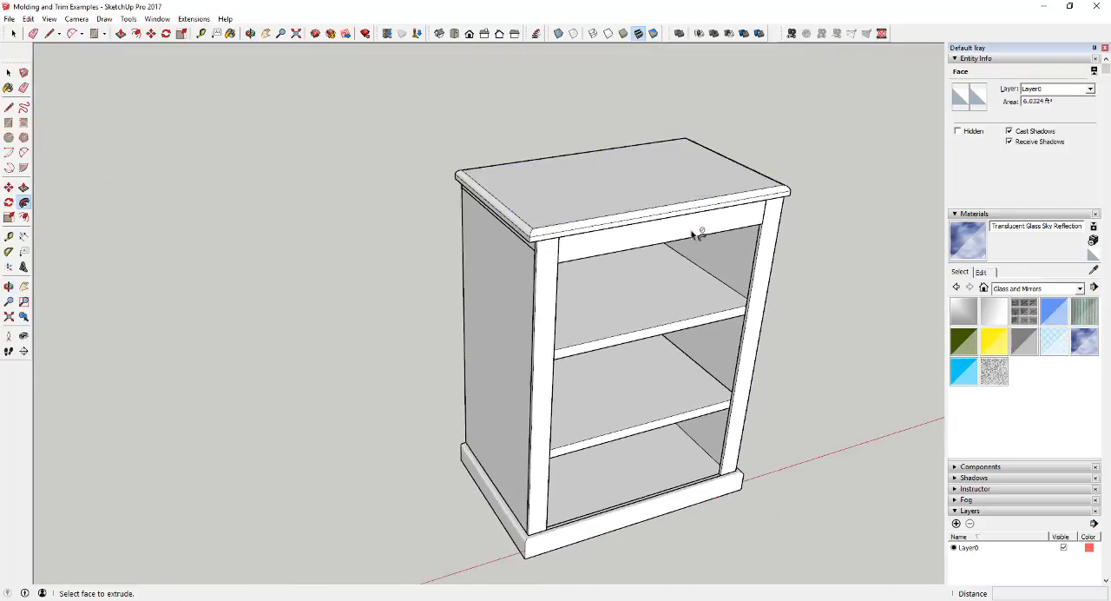
scroll(699, 234, up, 4)
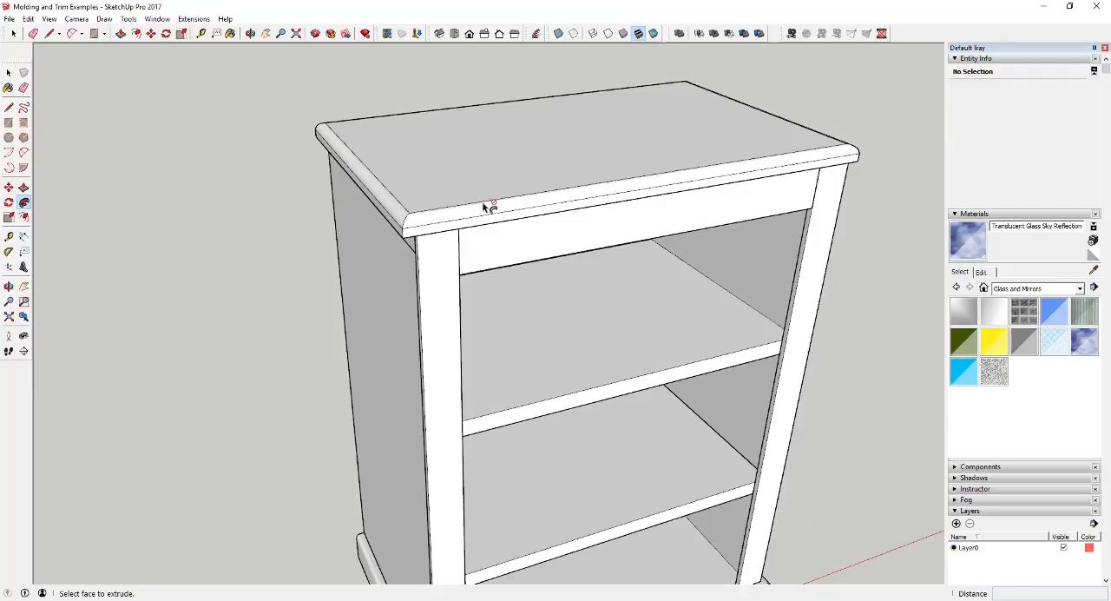
scroll(417, 216, up, 5)
middle_drag(414, 228, 400, 175)
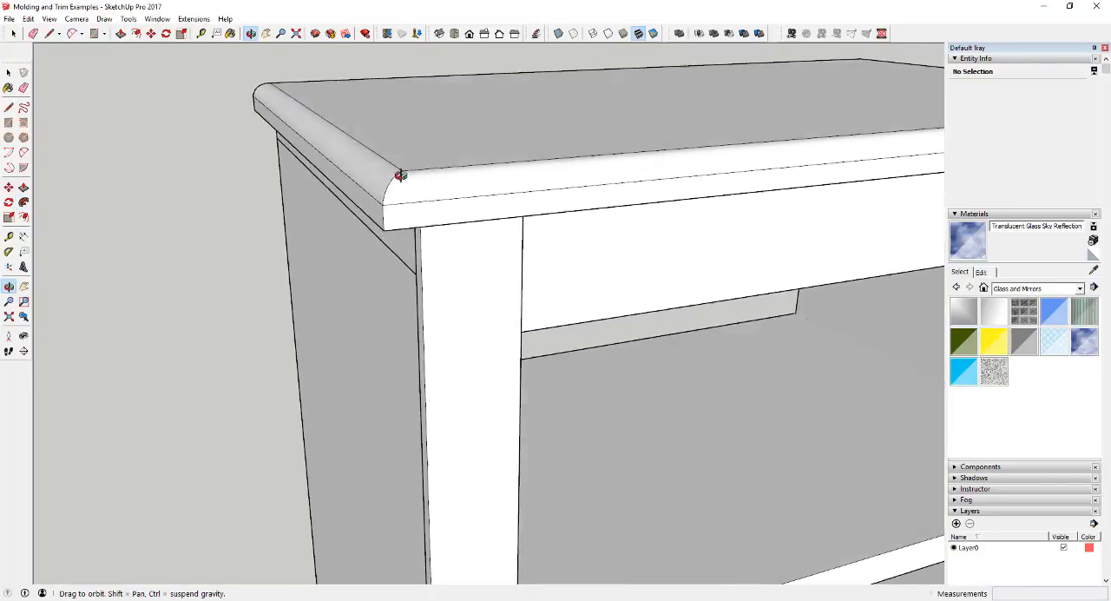
scroll(372, 172, down, 6)
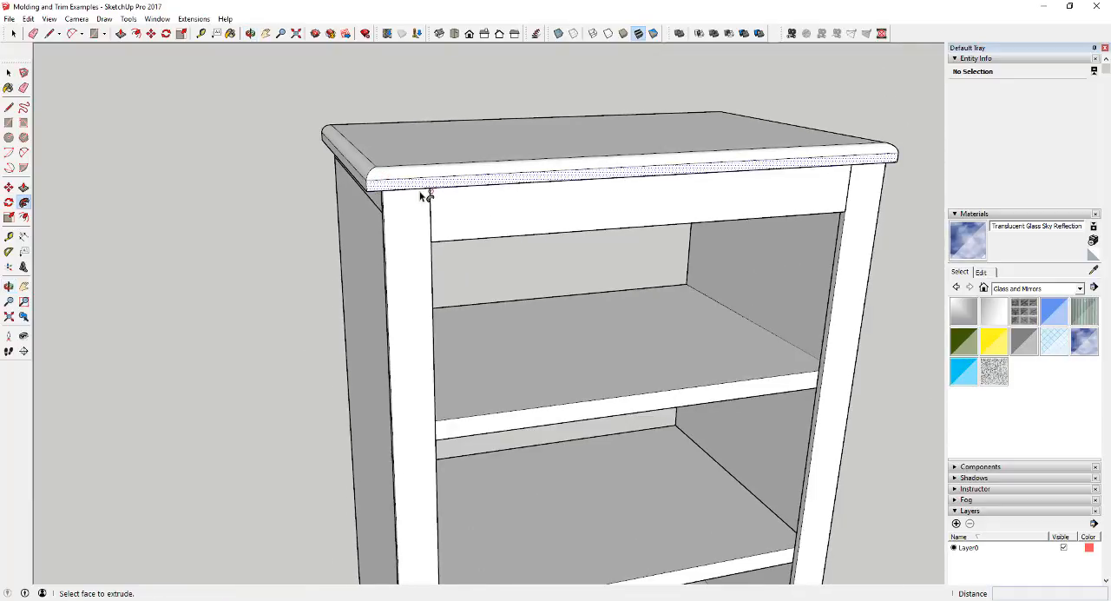
scroll(425, 195, down, 5)
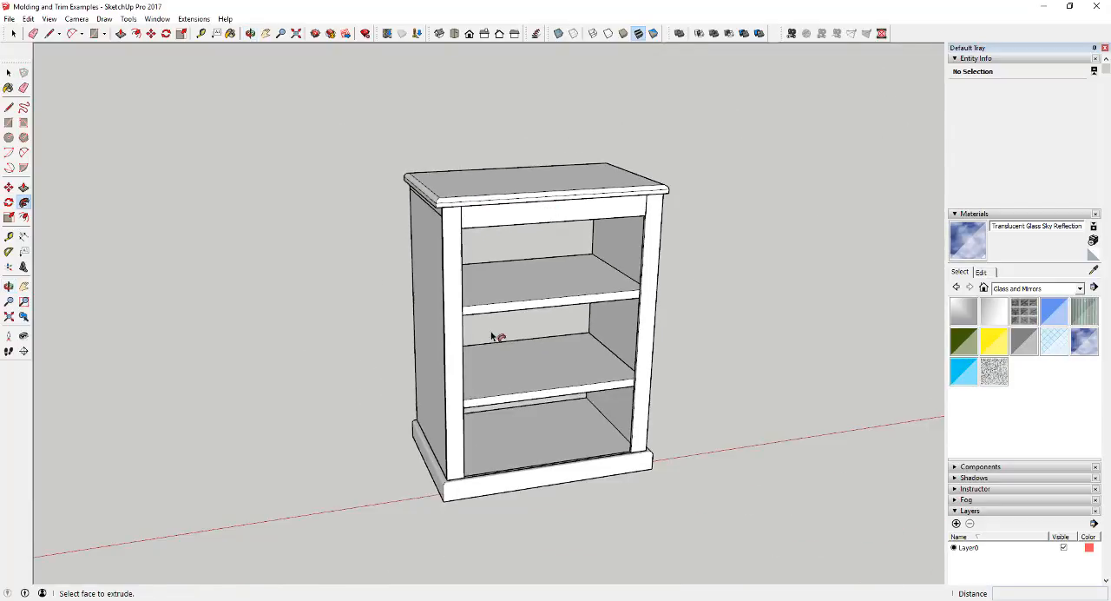
middle_drag(491, 336, 530, 328)
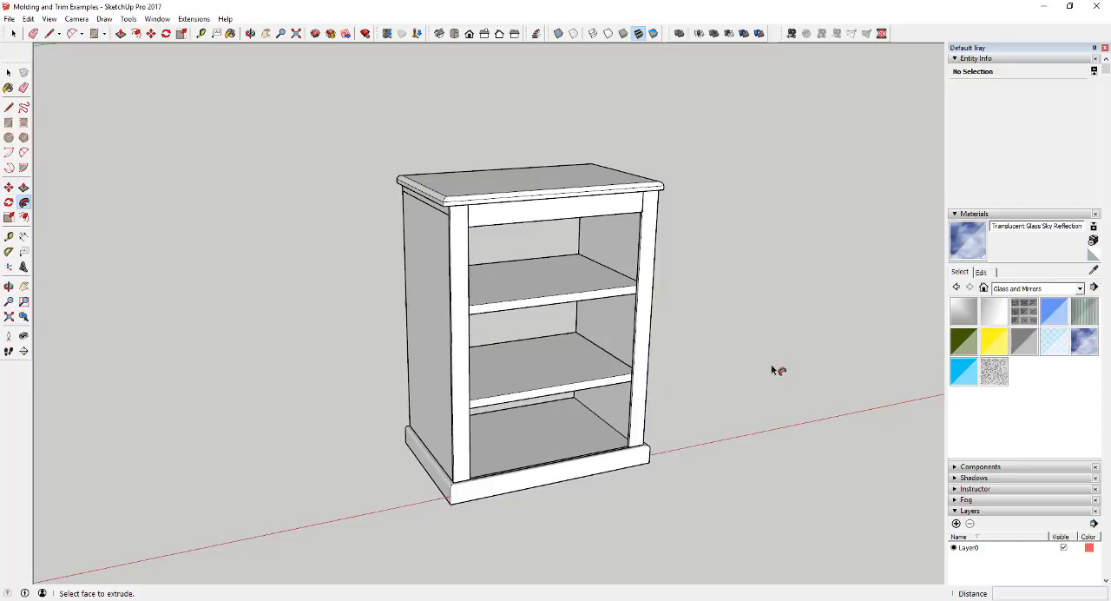